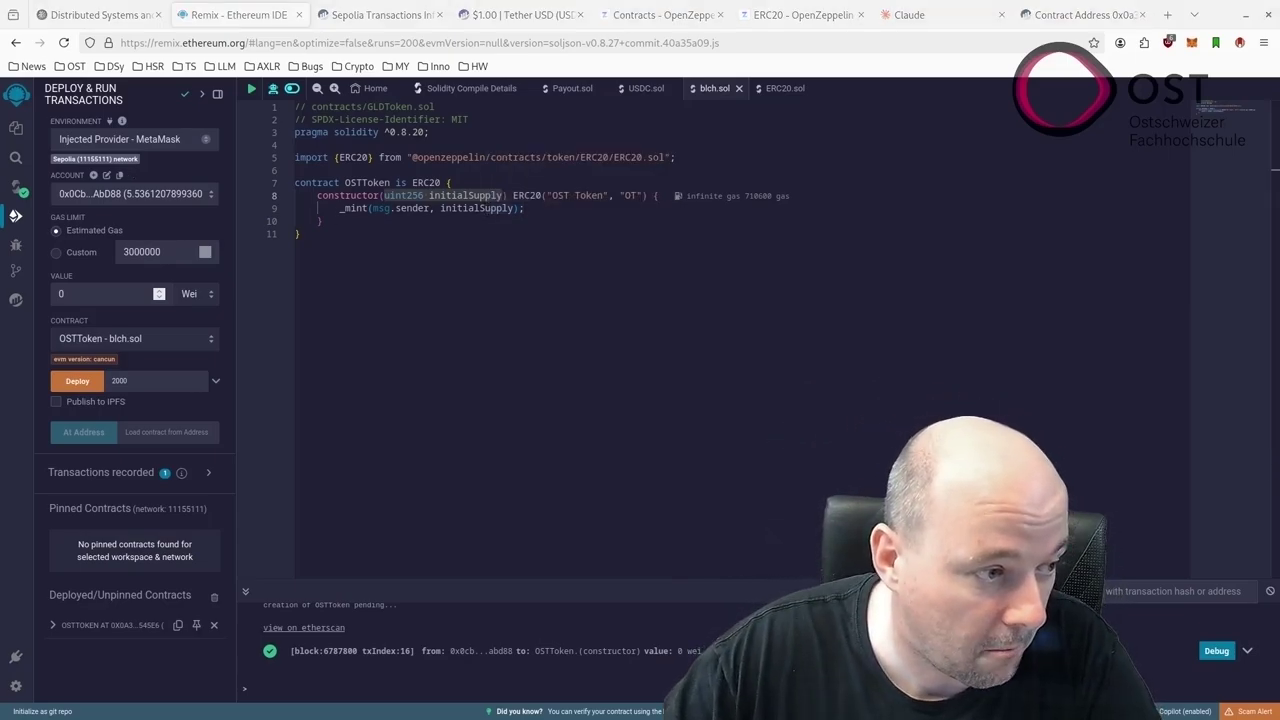
Open the Contract Verification - Etherscan plugin and paste the contract address into it
{"action": "left_click", "coordinate": [17, 301]}
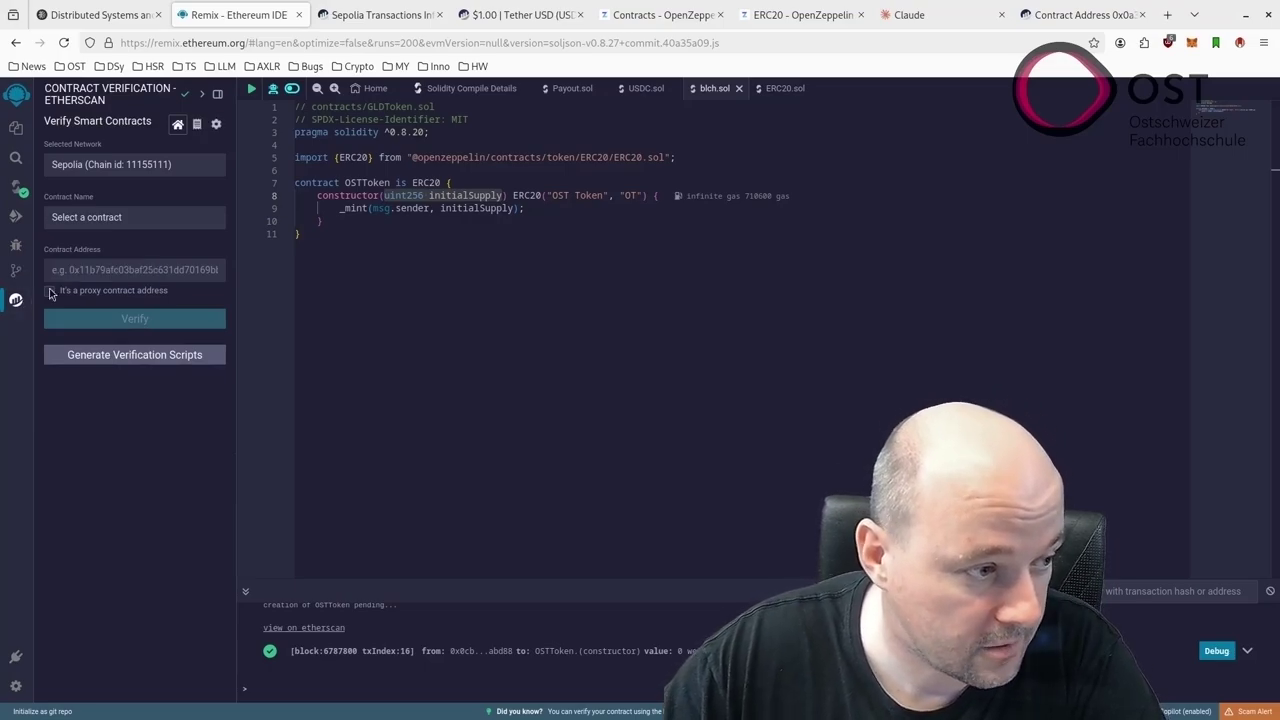
{"action": "left_click", "coordinate": [137, 270]}
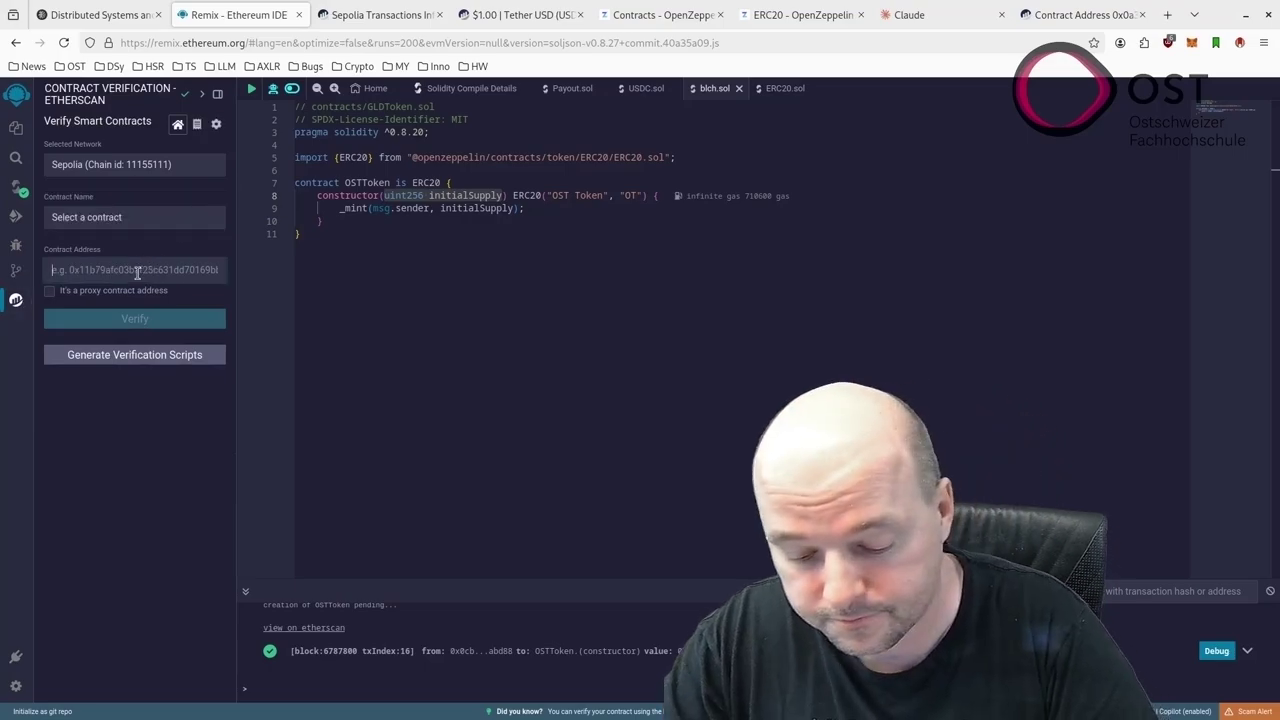
{"action": "key", "text": "ctrl+v"}
{"action": "double_click", "coordinate": [137, 272]}
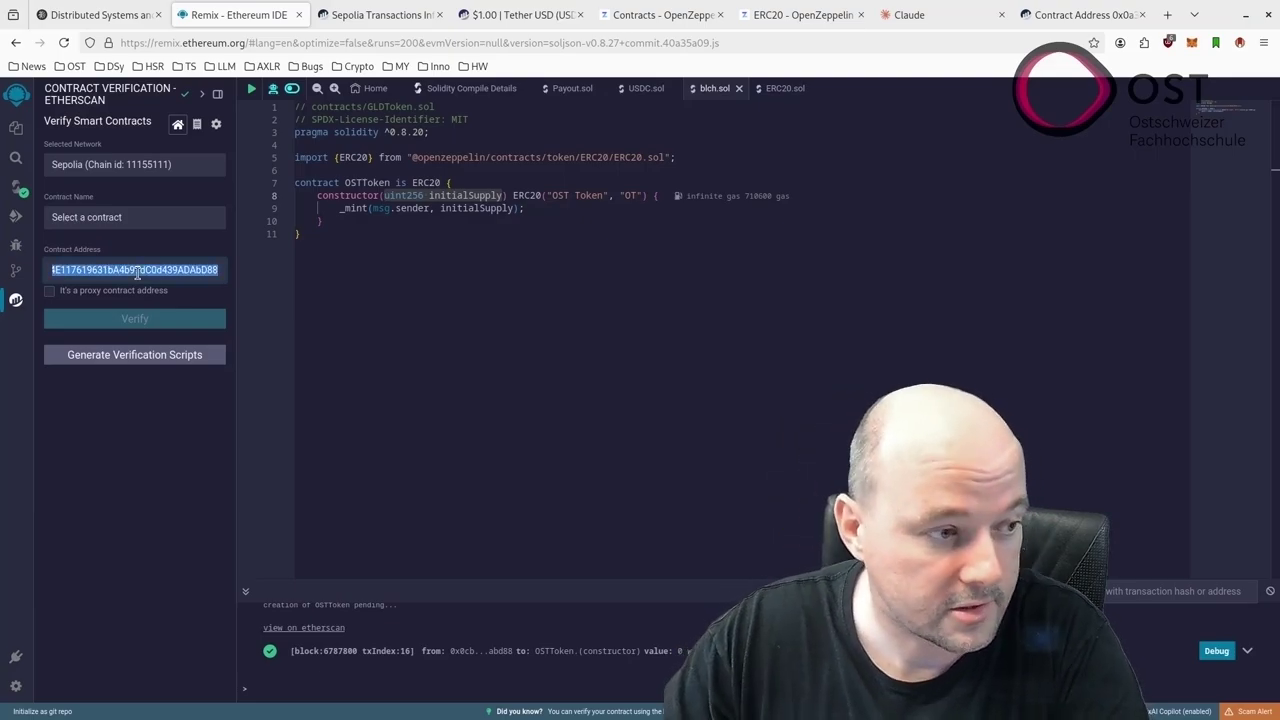
Copy the deployed contract address from Etherscan into the verification form, then open the explorer API key settings
{"action": "left_click", "coordinate": [1080, 14]}
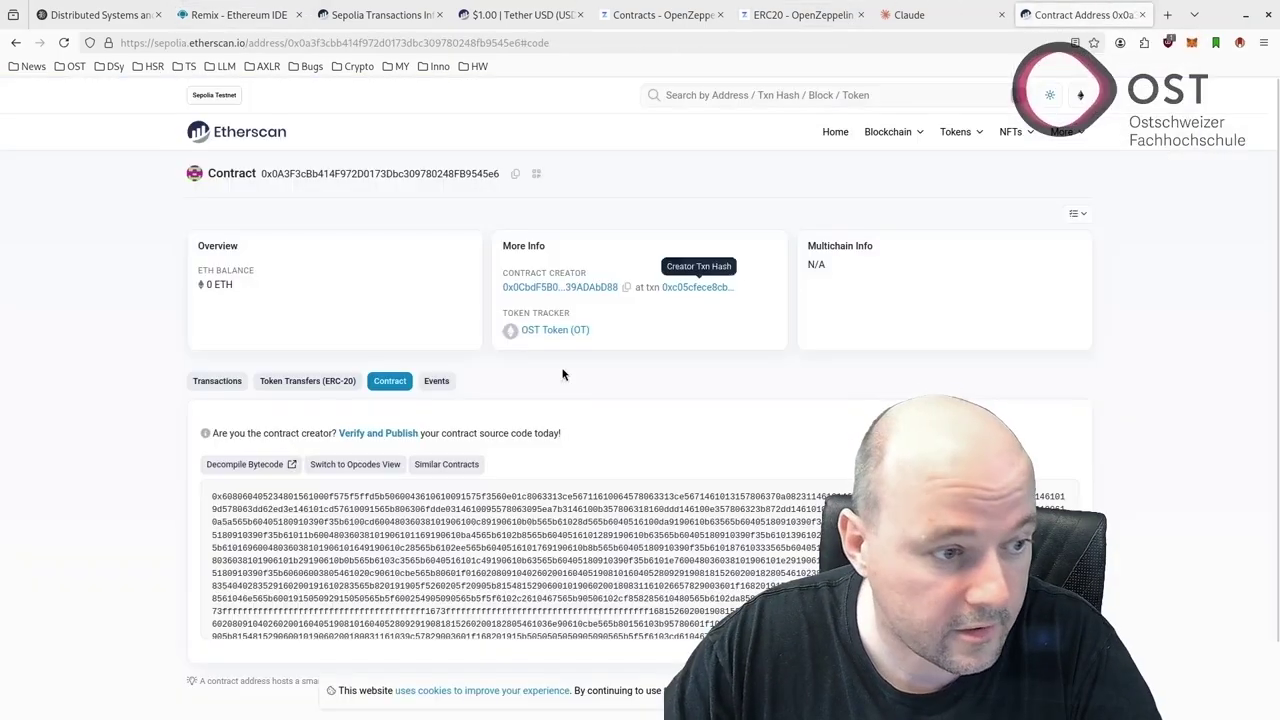
{"action": "left_click", "coordinate": [516, 174]}
{"action": "left_click", "coordinate": [240, 15]}
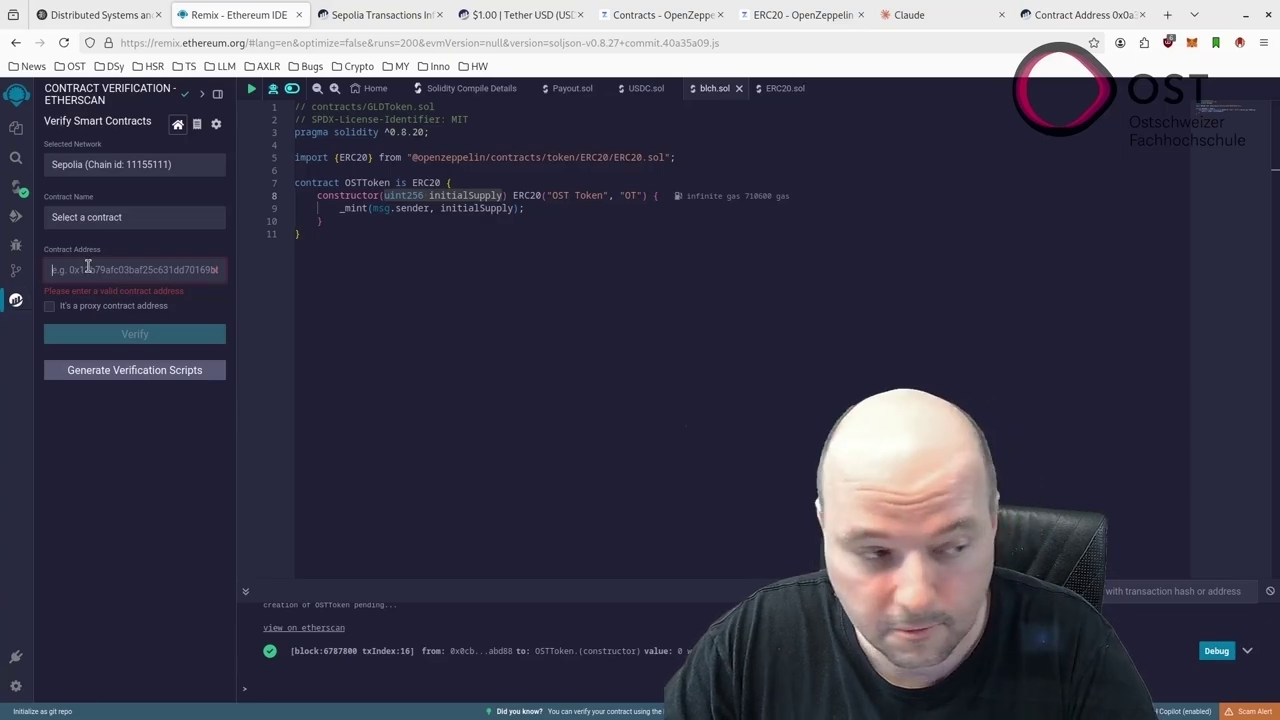
{"action": "key", "text": "ctrl+v"}
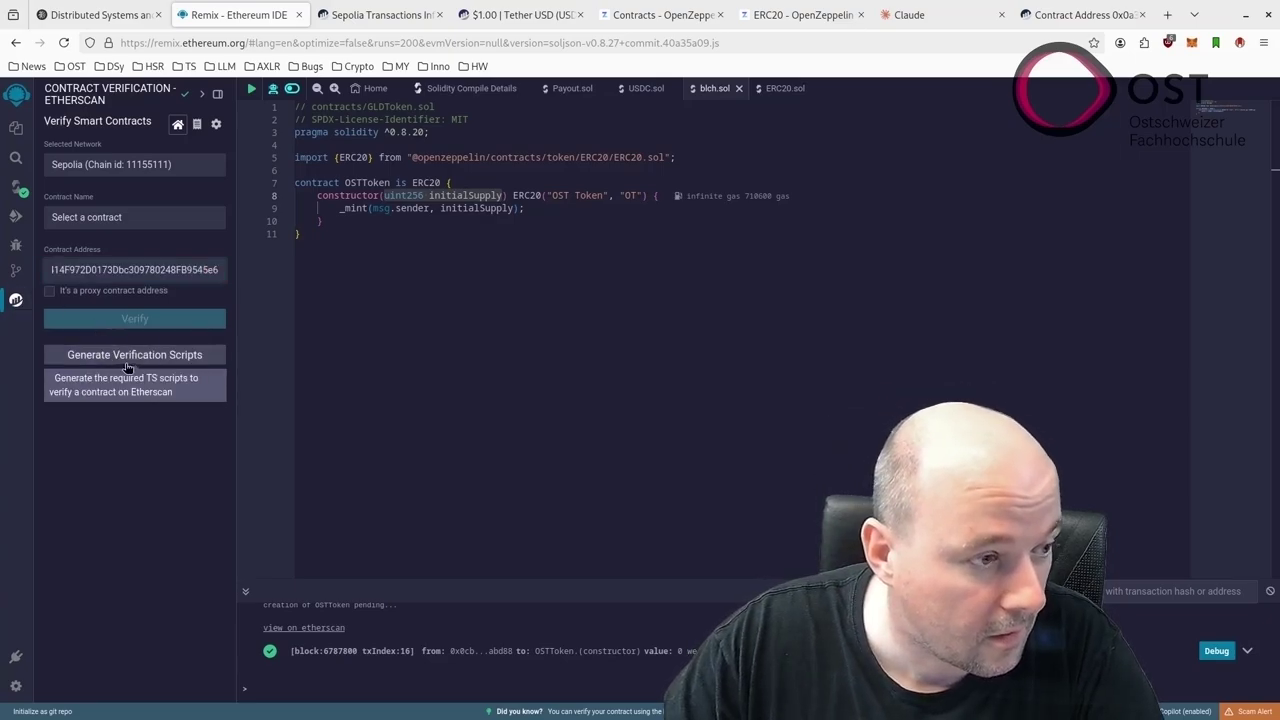
{"action": "left_click", "coordinate": [20, 303]}
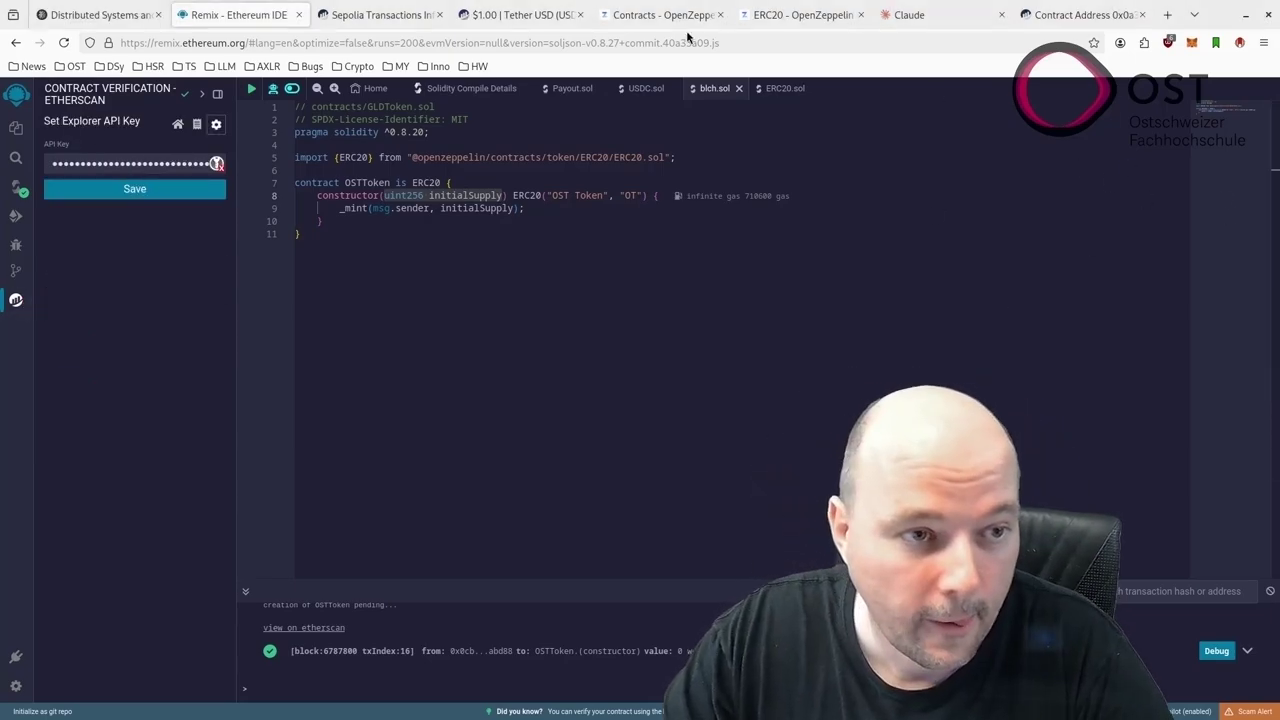
{"action": "key", "text": "ctrl+4"}
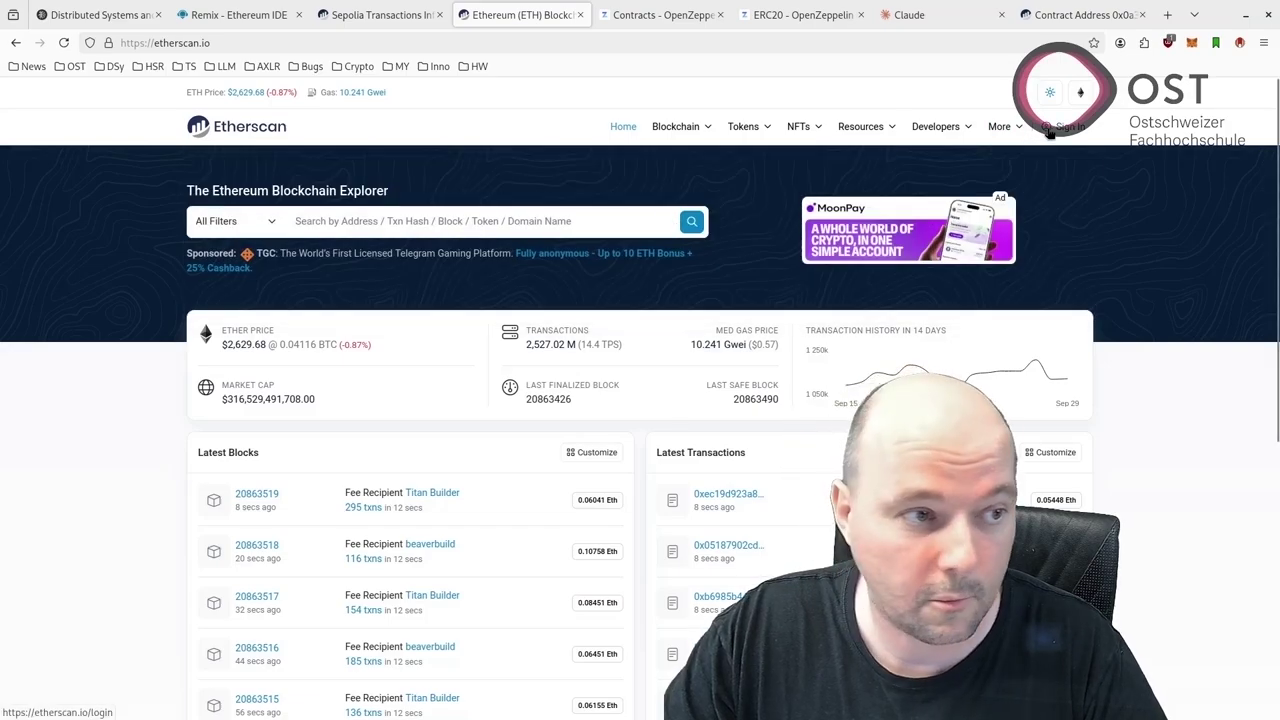
Sign in to the Etherscan account and go to its API Keys page
{"action": "left_click", "coordinate": [1052, 127]}
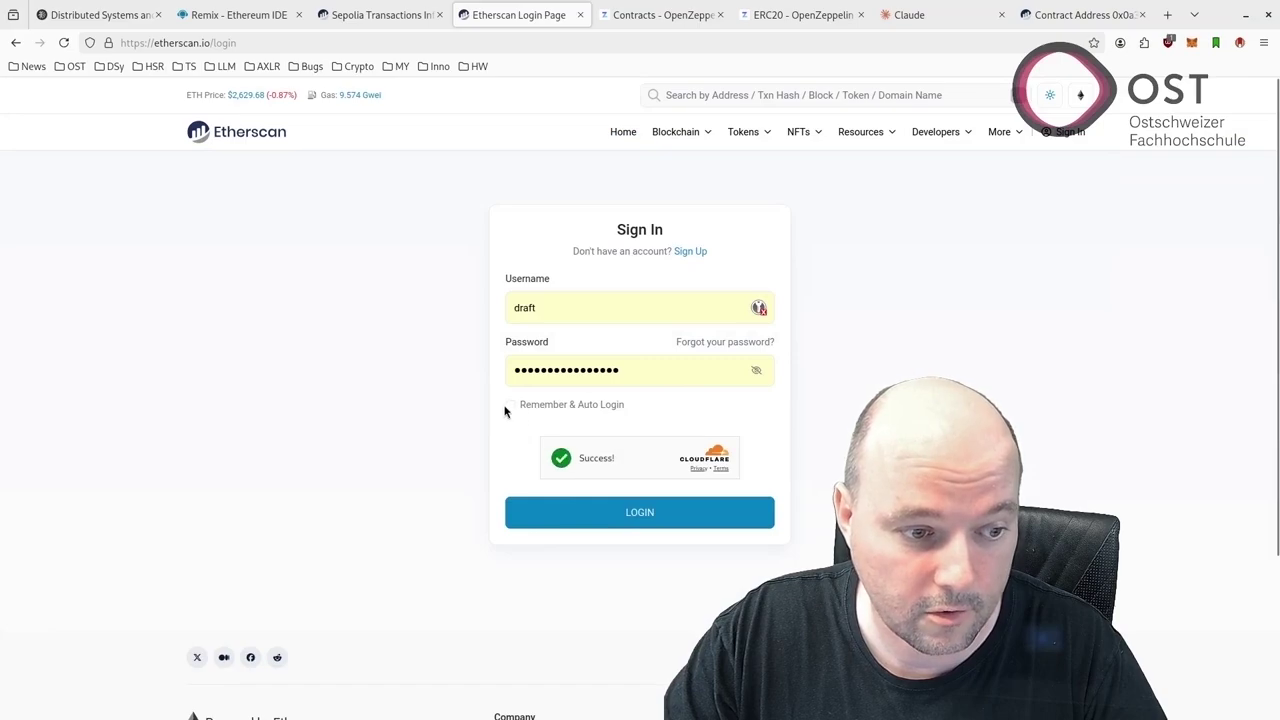
{"action": "left_click", "coordinate": [560, 513]}
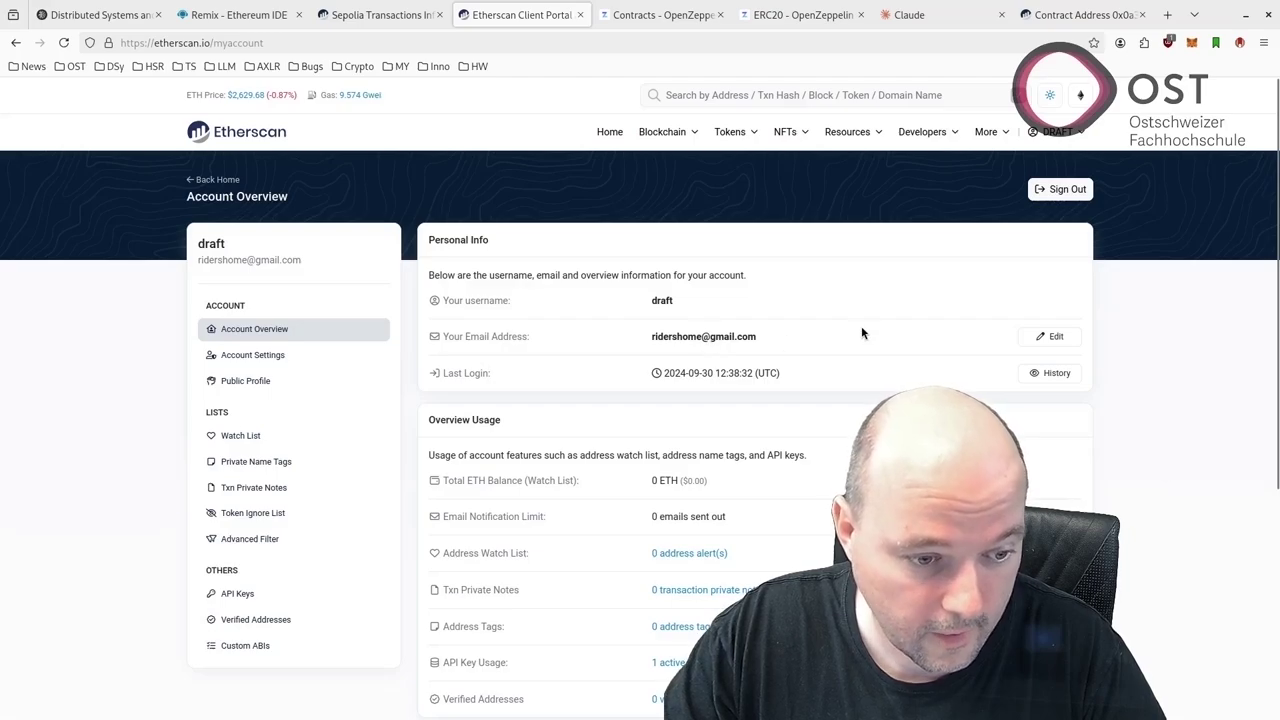
{"action": "scroll", "coordinate": [862, 333], "scroll_direction": "down", "scroll_amount": 1}
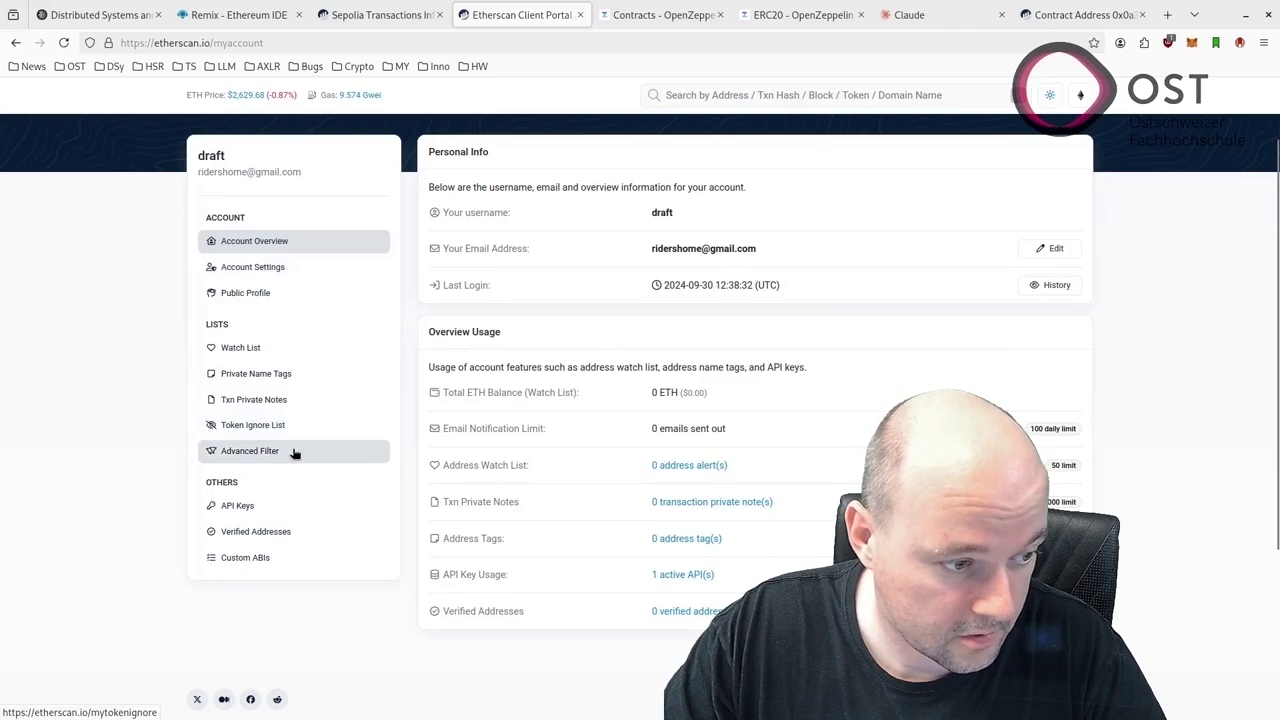
{"action": "left_click", "coordinate": [285, 508]}
{"action": "scroll", "coordinate": [800, 335], "scroll_direction": "down", "scroll_amount": 2}
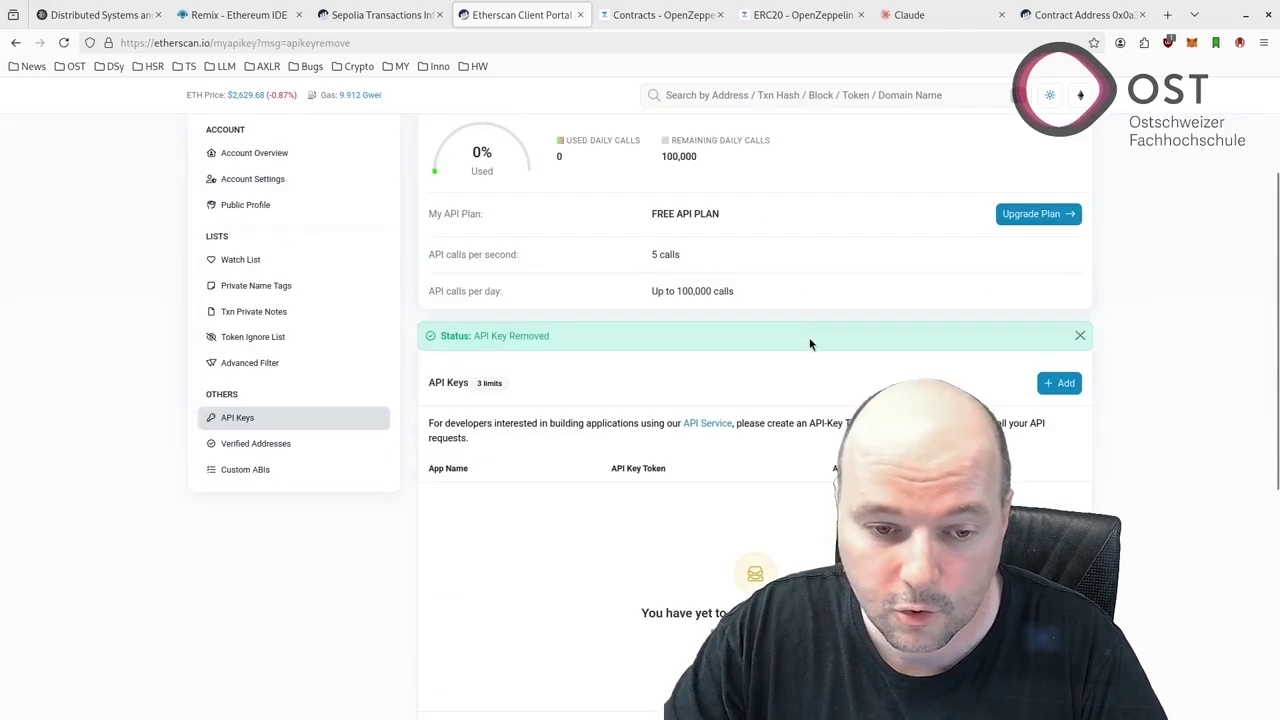
Create a new API key named 'OST', copy its token, and return to Remix's API key field
{"action": "left_click", "coordinate": [1061, 383]}
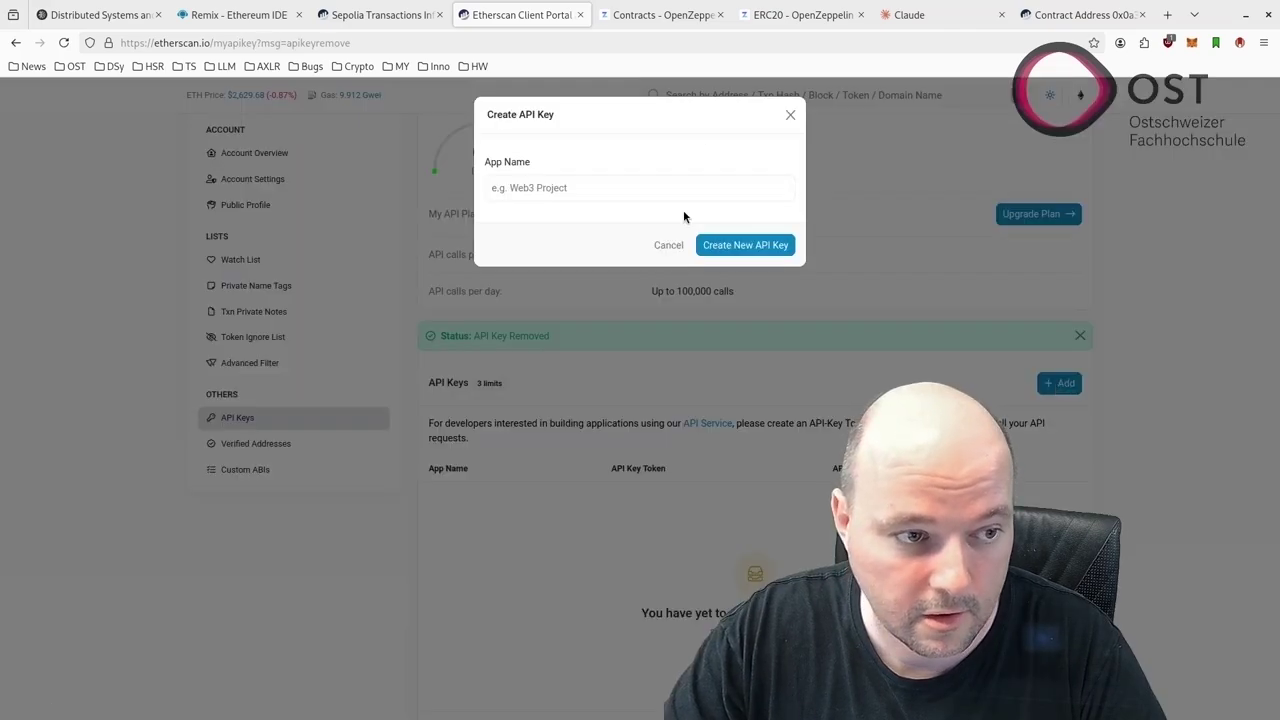
{"action": "left_click", "coordinate": [556, 188]}
{"action": "type", "text": "OE"}
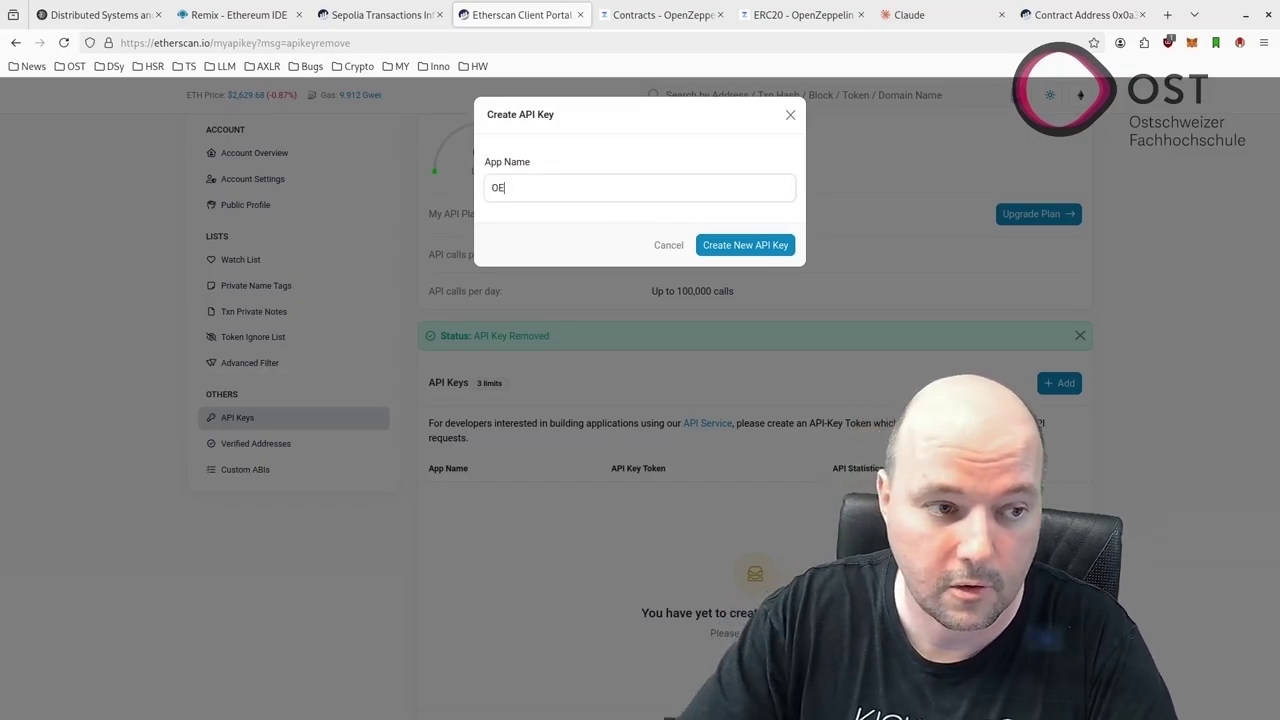
{"action": "key", "text": "BackSpace"}
{"action": "type", "text": "ST"}
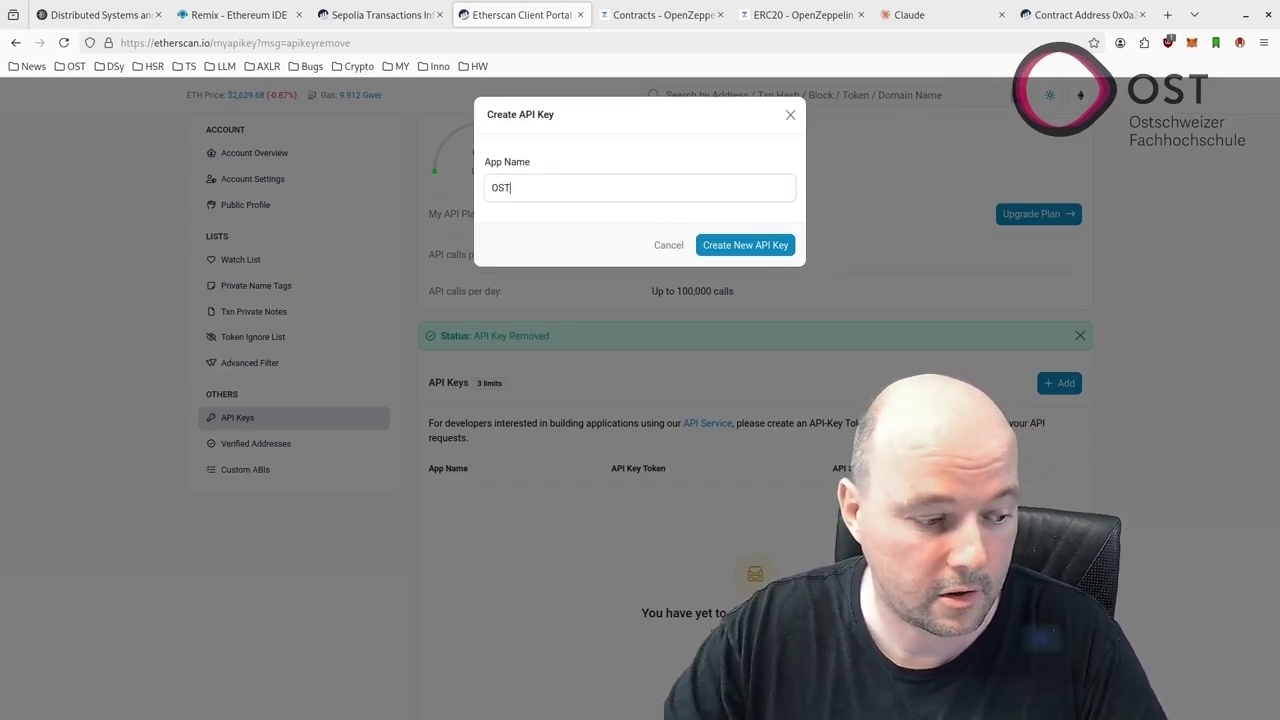
{"action": "left_click", "coordinate": [758, 245]}
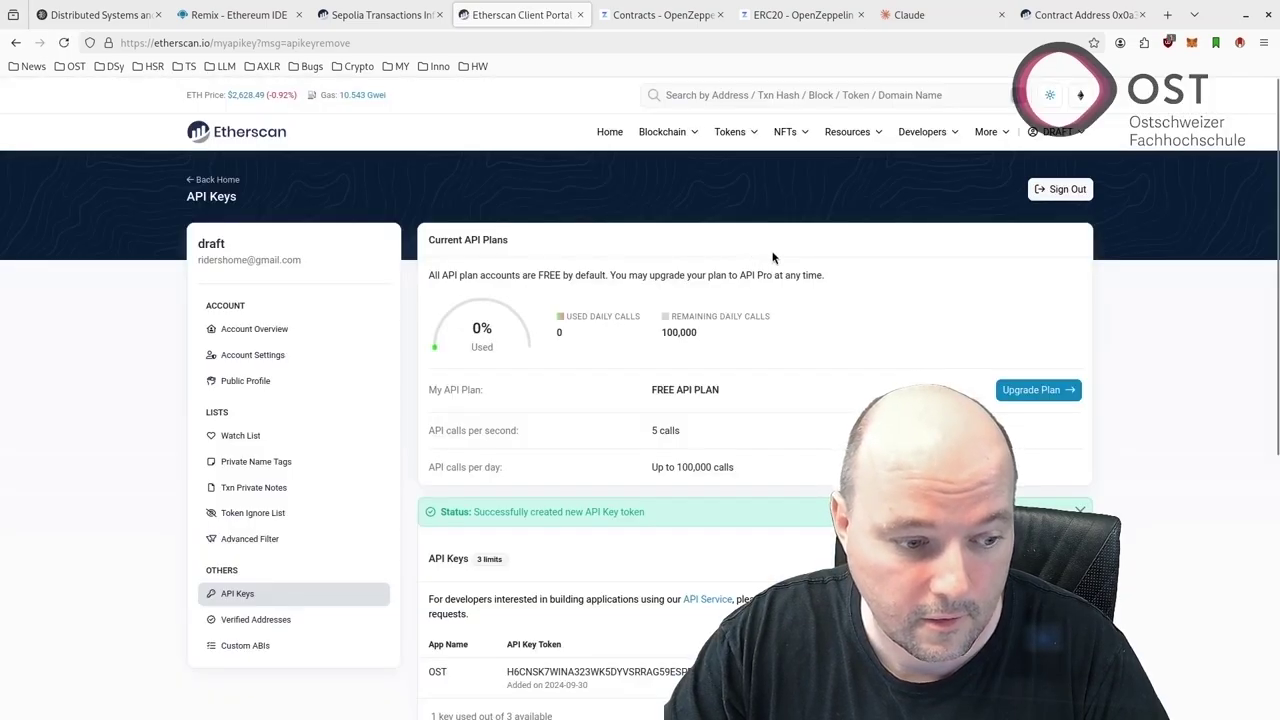
{"action": "scroll", "coordinate": [695, 610], "scroll_direction": "down", "scroll_amount": 1}
{"action": "left_click", "coordinate": [725, 586]}
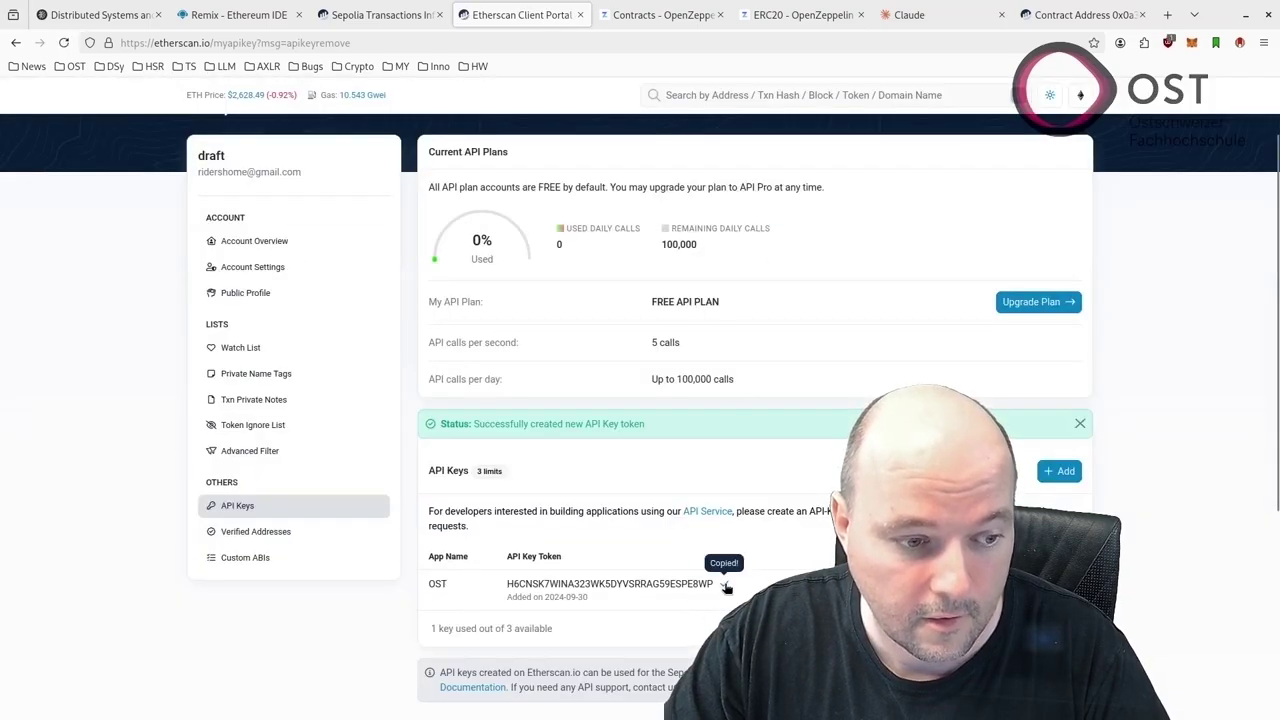
{"action": "left_click", "coordinate": [235, 14]}
{"action": "left_click", "coordinate": [141, 160]}
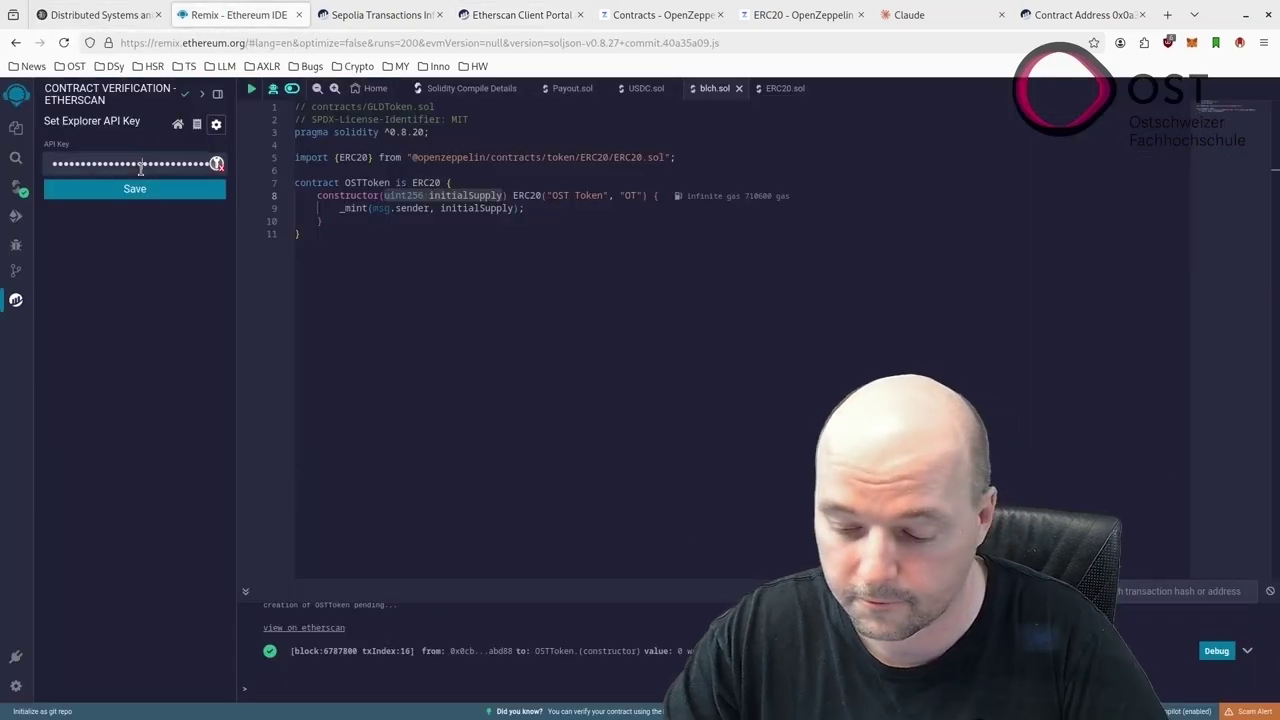
Replace the stored Etherscan API key with the new OST key and save it
{"action": "key", "text": "ctrl+a"}
{"action": "key", "text": "ctrl+v"}
{"action": "left_click", "coordinate": [164, 190]}
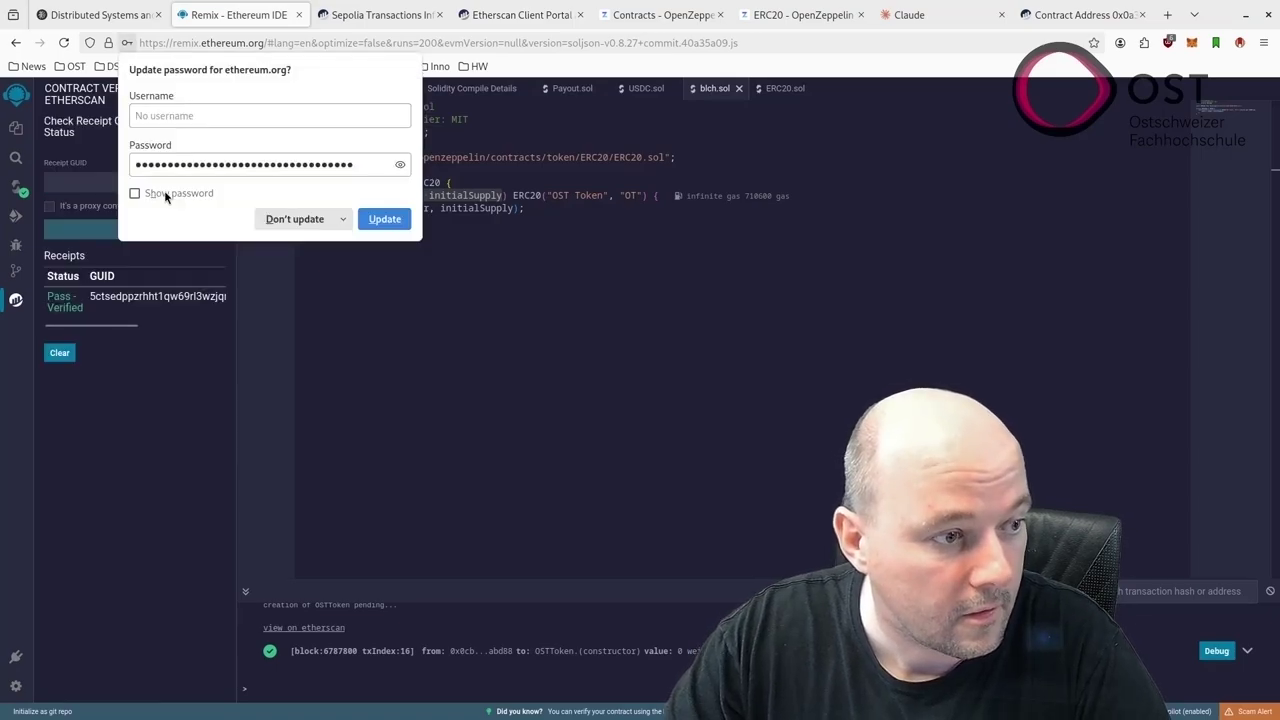
{"action": "left_click", "coordinate": [377, 225]}
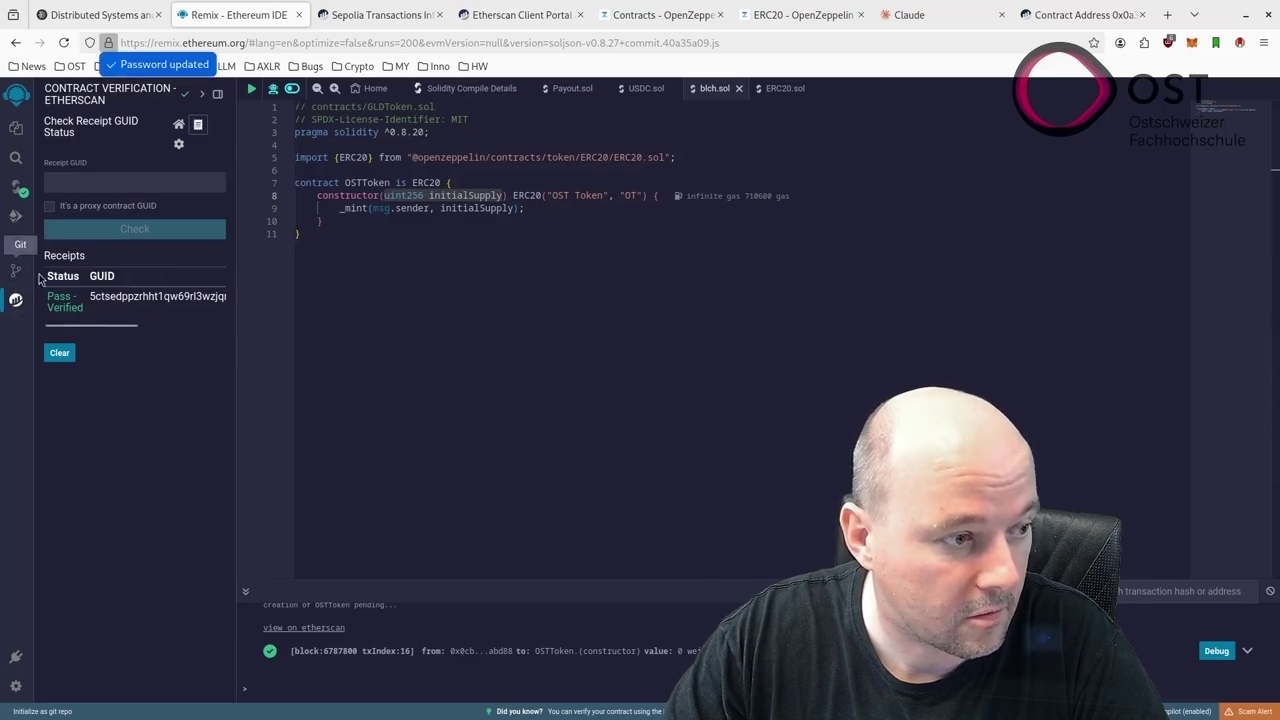
Choose OSTToken as the contract to verify and copy its address from Etherscan
{"action": "left_click", "coordinate": [177, 125]}
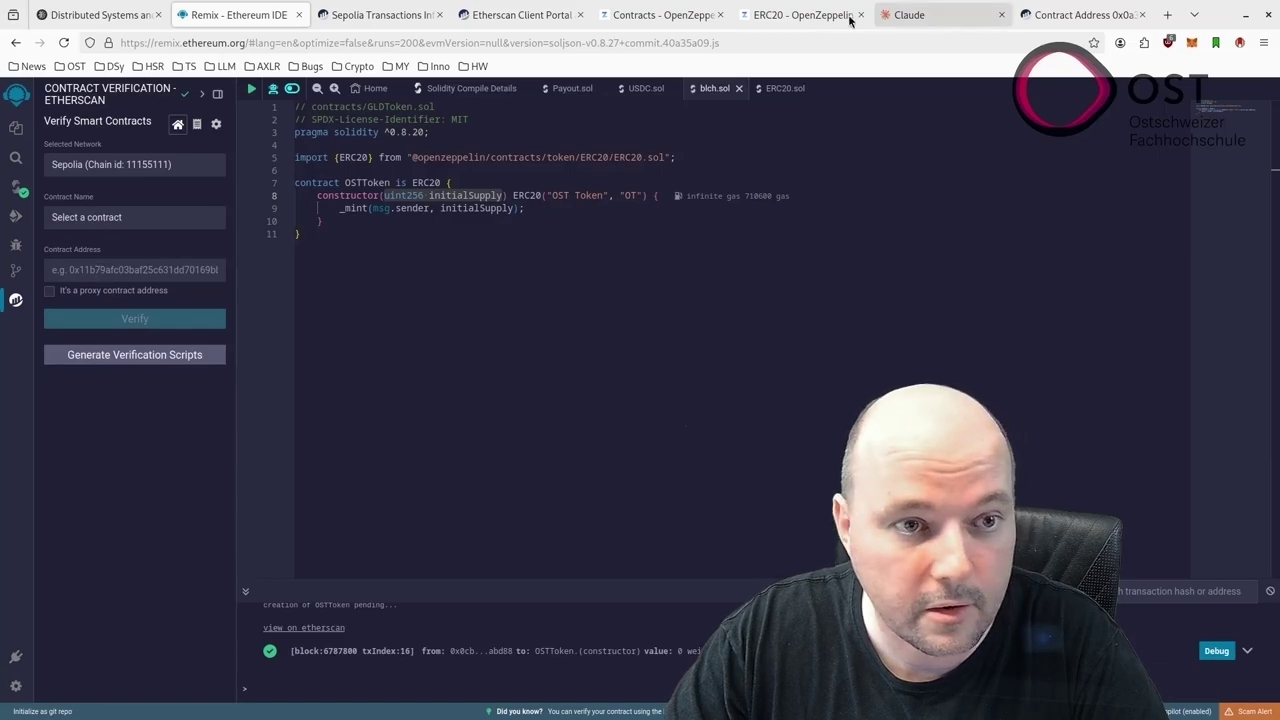
{"action": "left_click", "coordinate": [134, 217]}
{"action": "left_click", "coordinate": [103, 414]}
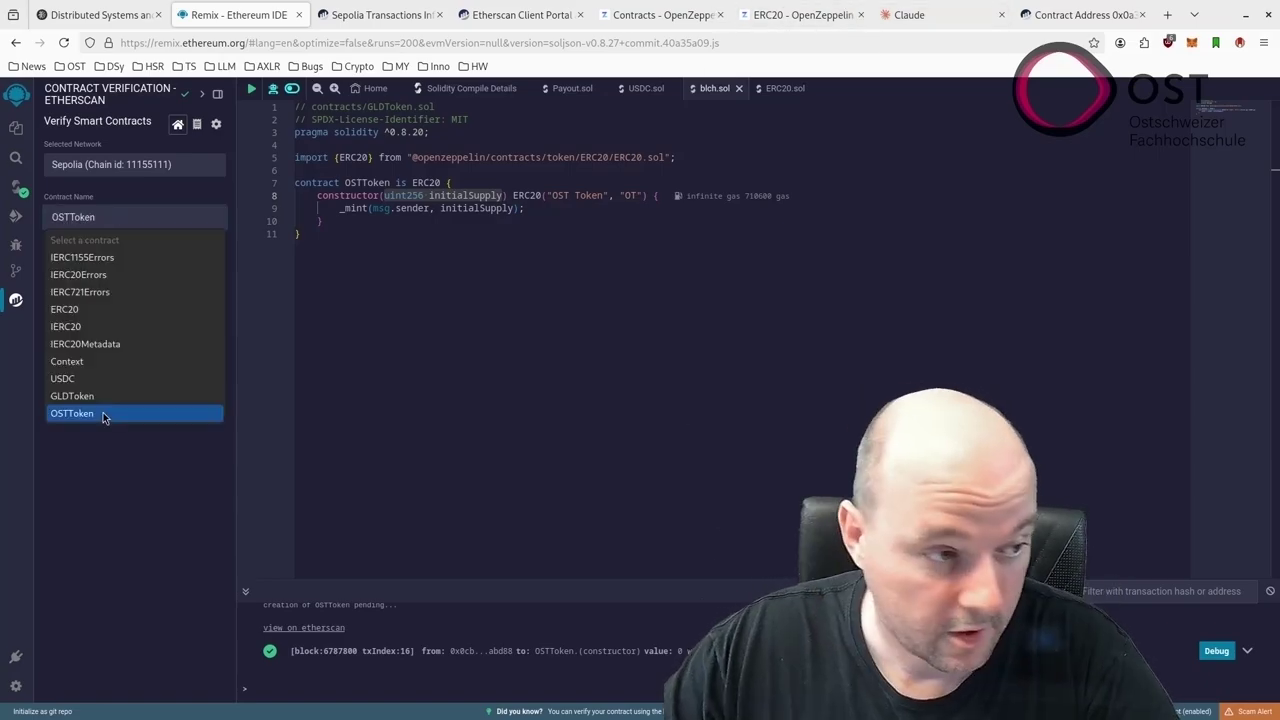
{"action": "left_click", "coordinate": [1066, 14]}
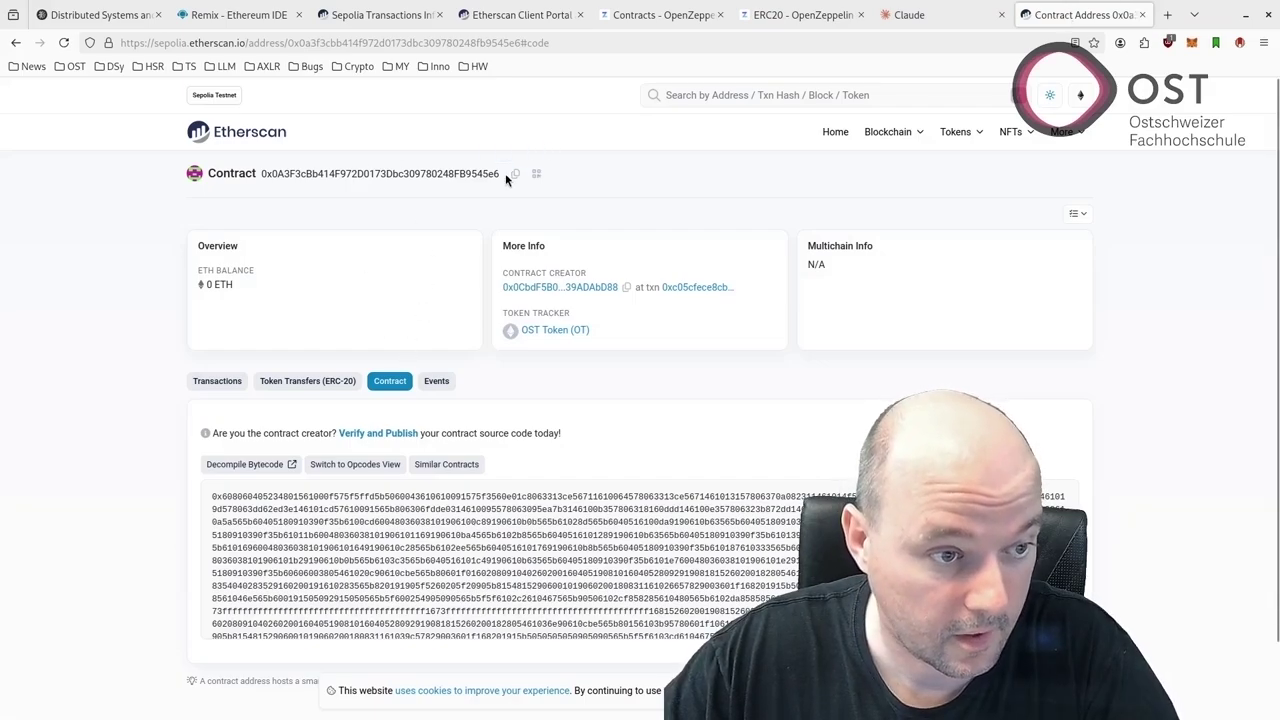
{"action": "left_click", "coordinate": [237, 14]}
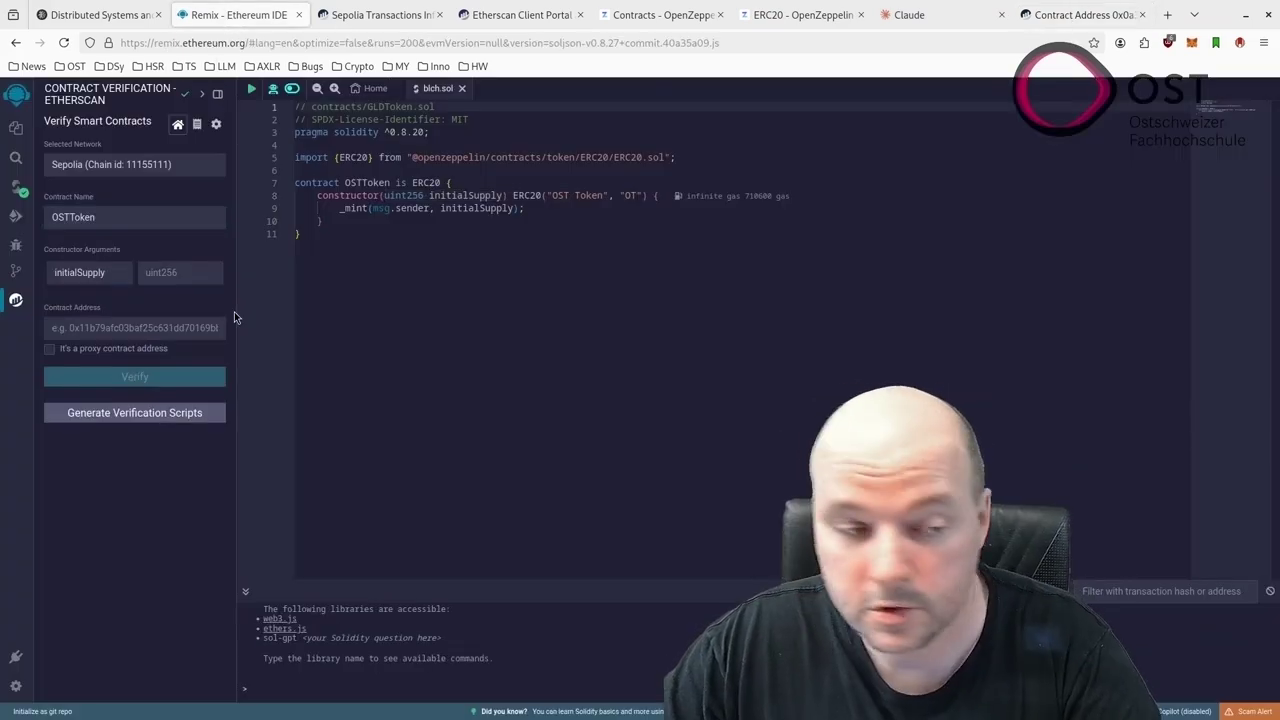
Submit OSTToken for verification with initialSupply 2000 and the pasted contract address
{"action": "left_click", "coordinate": [175, 271]}
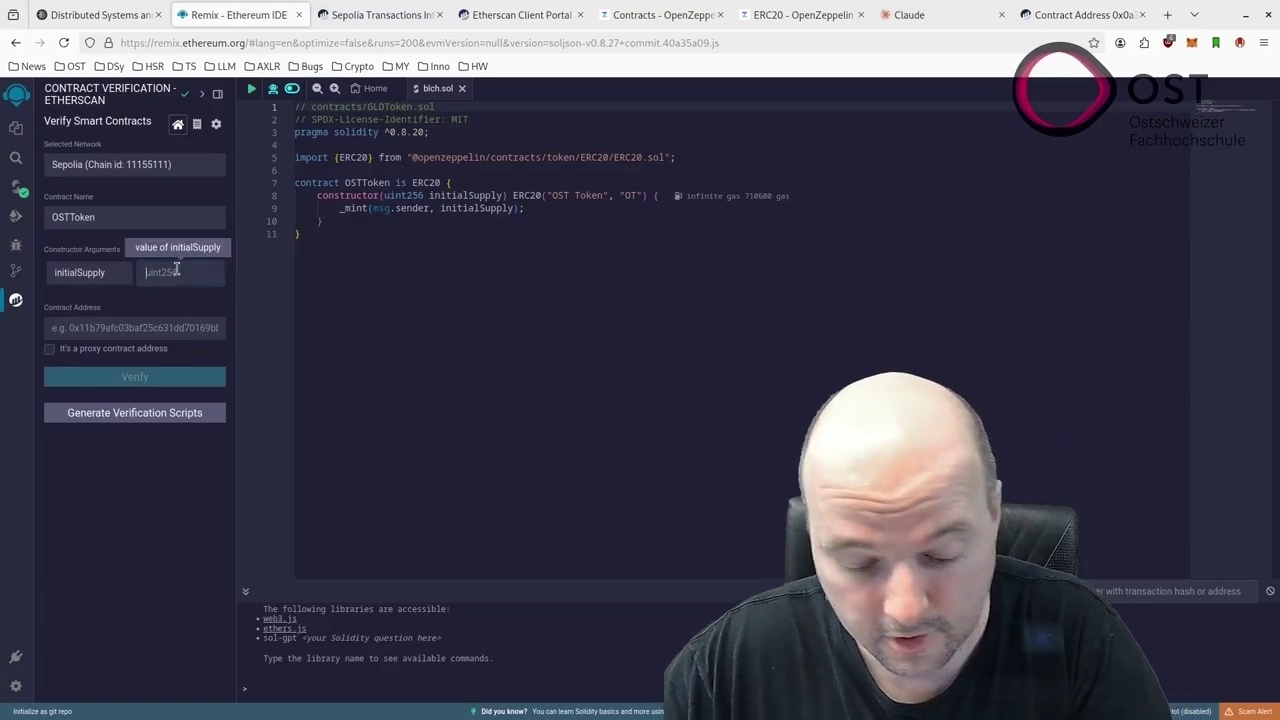
{"action": "type", "text": "2000"}
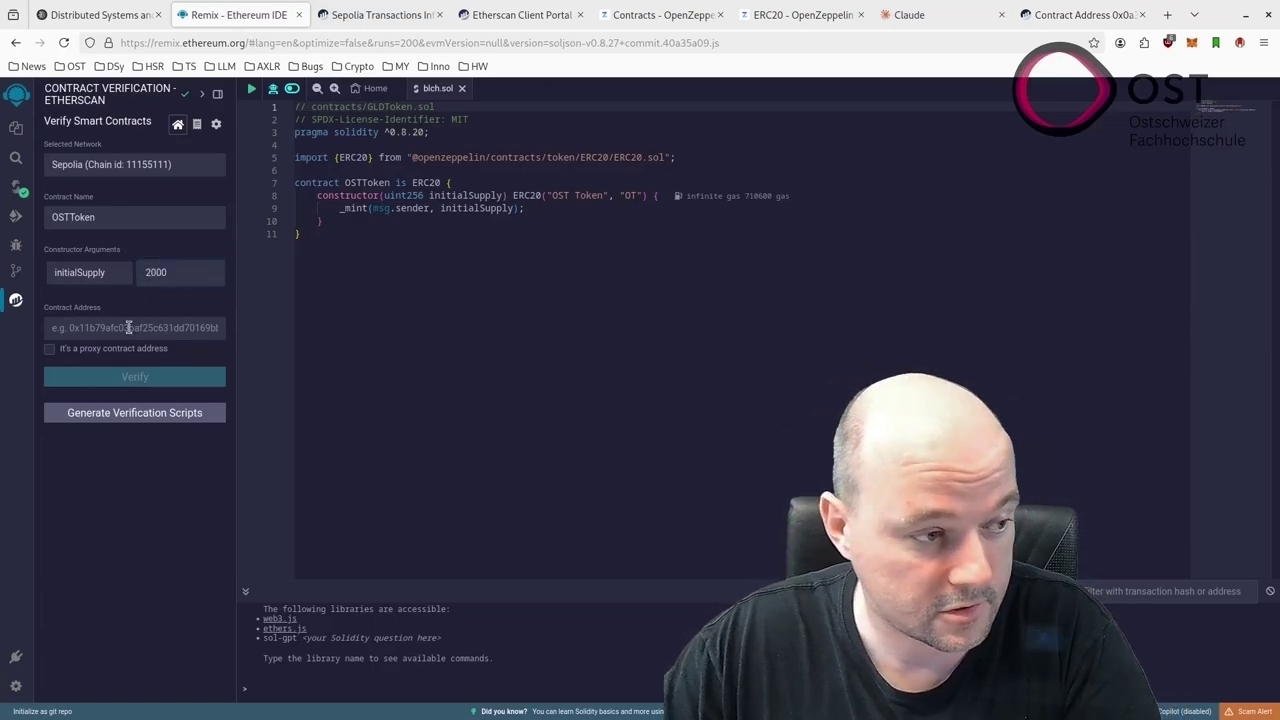
{"action": "left_click", "coordinate": [128, 328]}
{"action": "key", "text": "ctrl+v"}
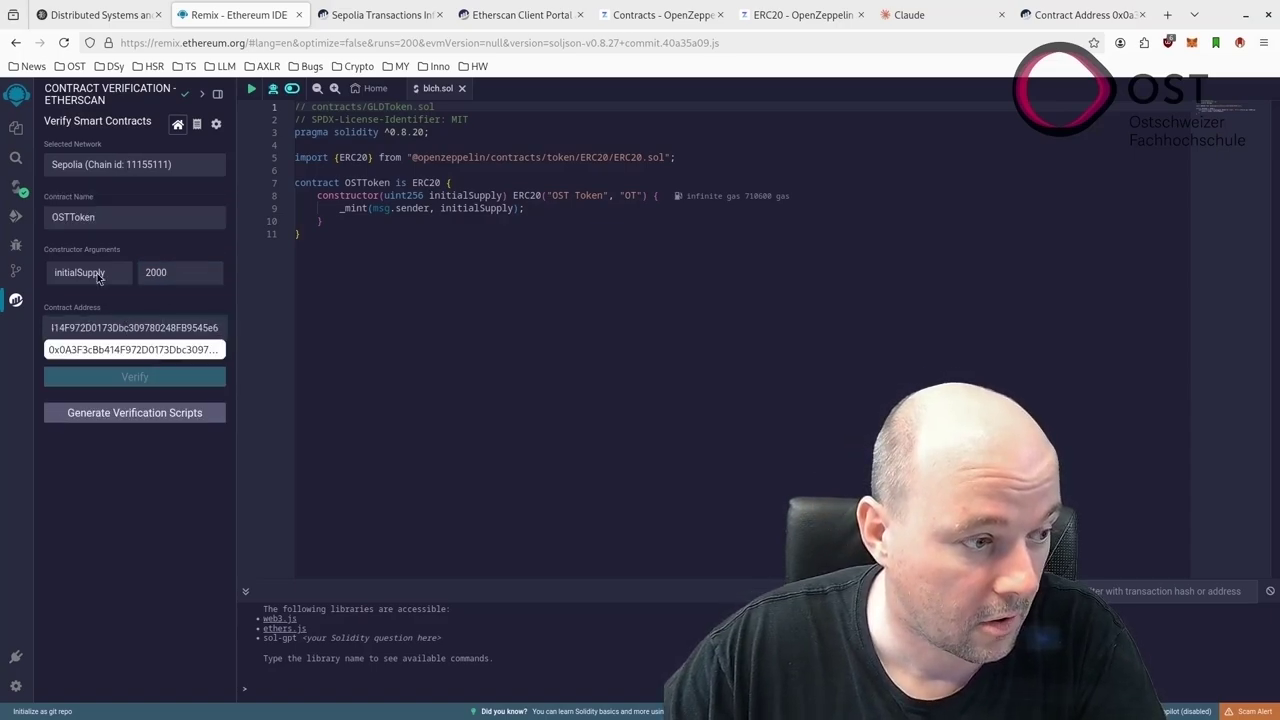
{"action": "left_click", "coordinate": [132, 377]}
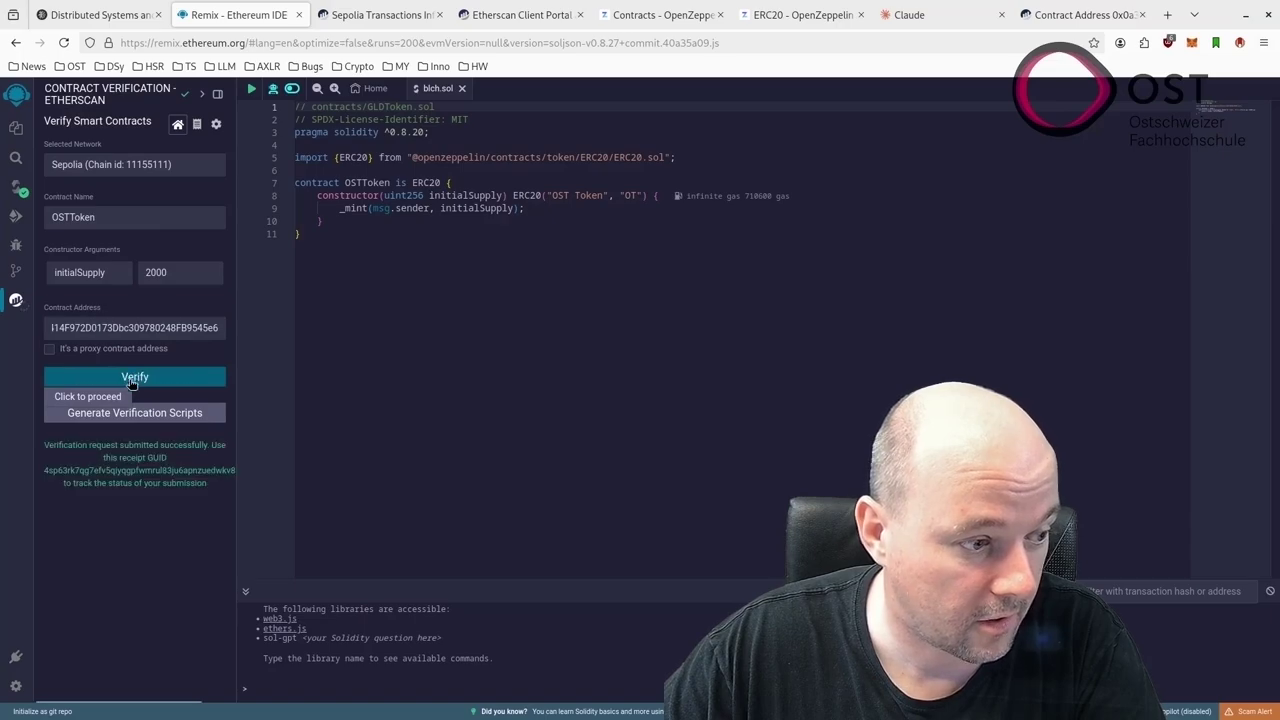
Copy the receipt GUID and check its status, which shows Pass - Verified
{"action": "left_click_drag", "start_coordinate": [71, 447], "coordinate": [190, 486]}
{"action": "left_click", "coordinate": [133, 475]}
{"action": "double_click", "coordinate": [133, 475]}
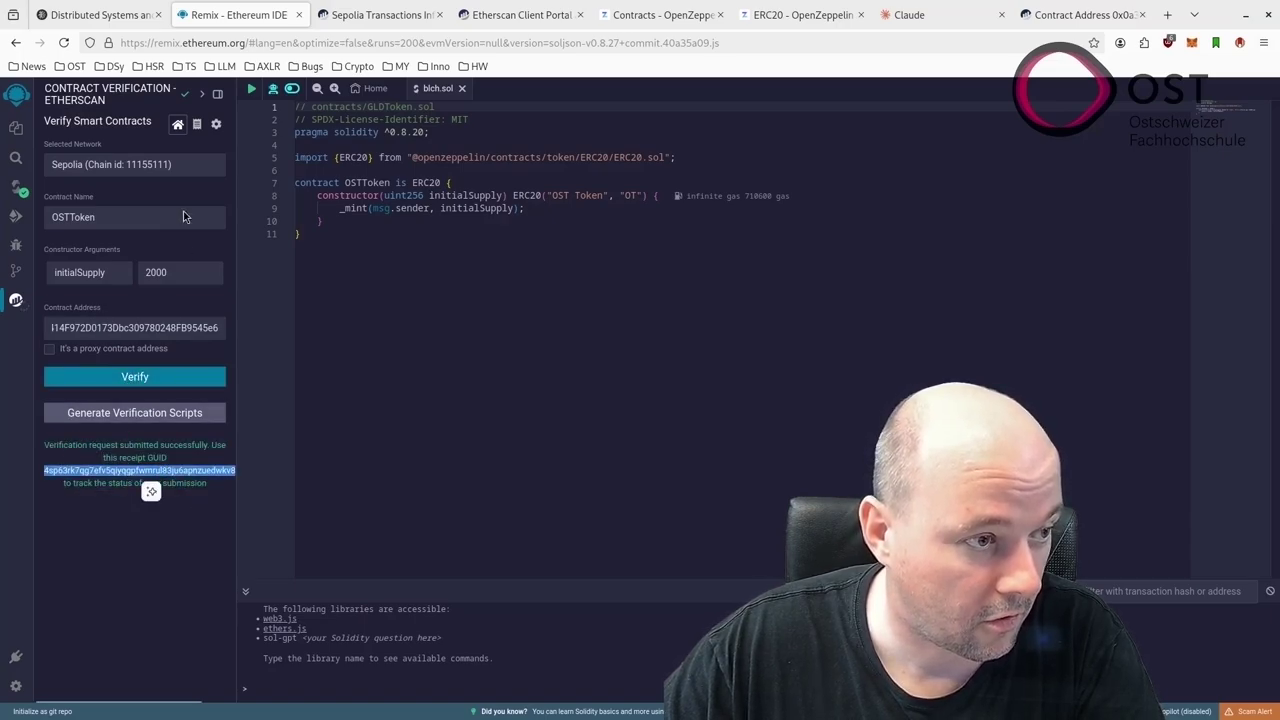
{"action": "left_click", "coordinate": [197, 124]}
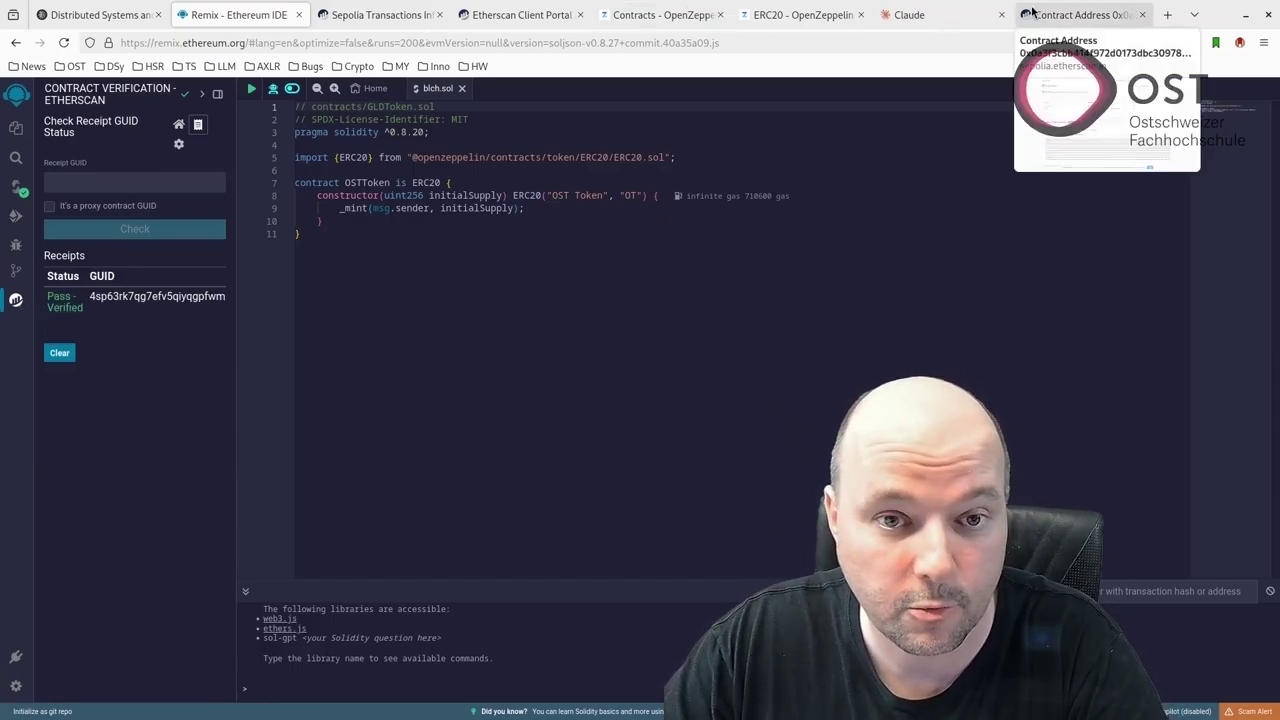
Reload the OSTToken Etherscan page and review its Exact Match verified source, compiler v0.8.27
{"action": "left_click", "coordinate": [1070, 14]}
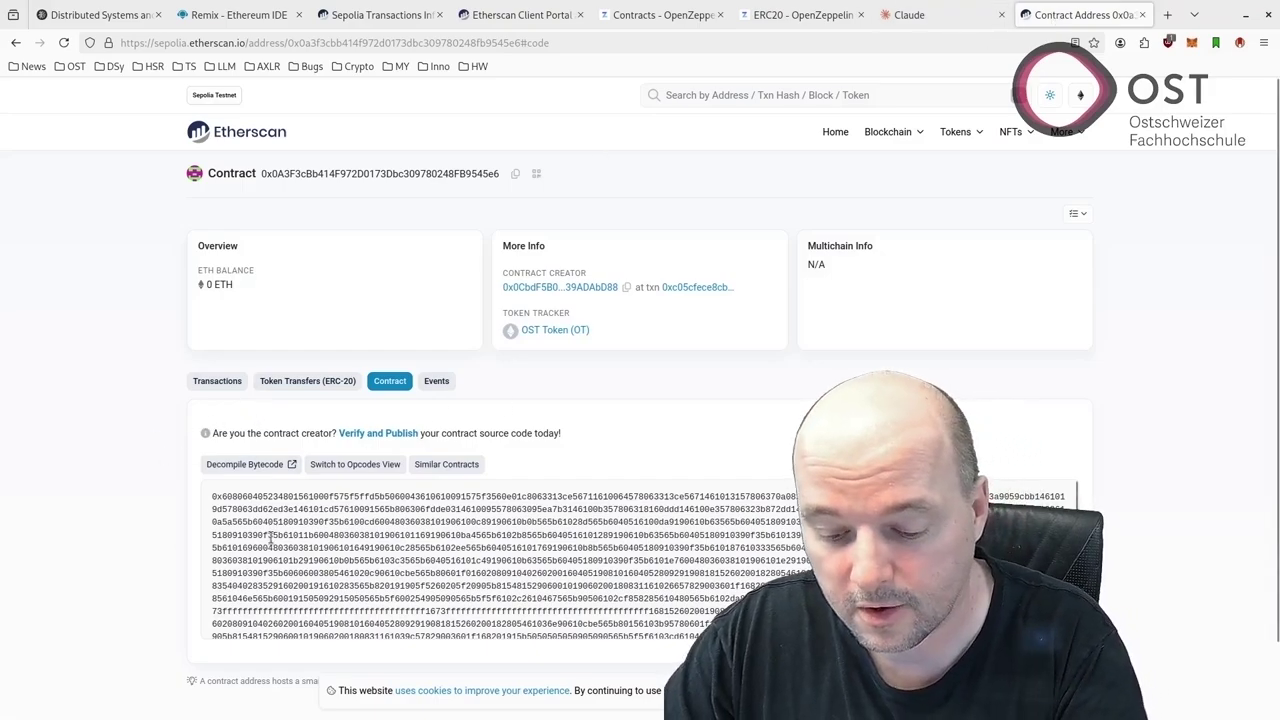
{"action": "key", "text": "F5"}
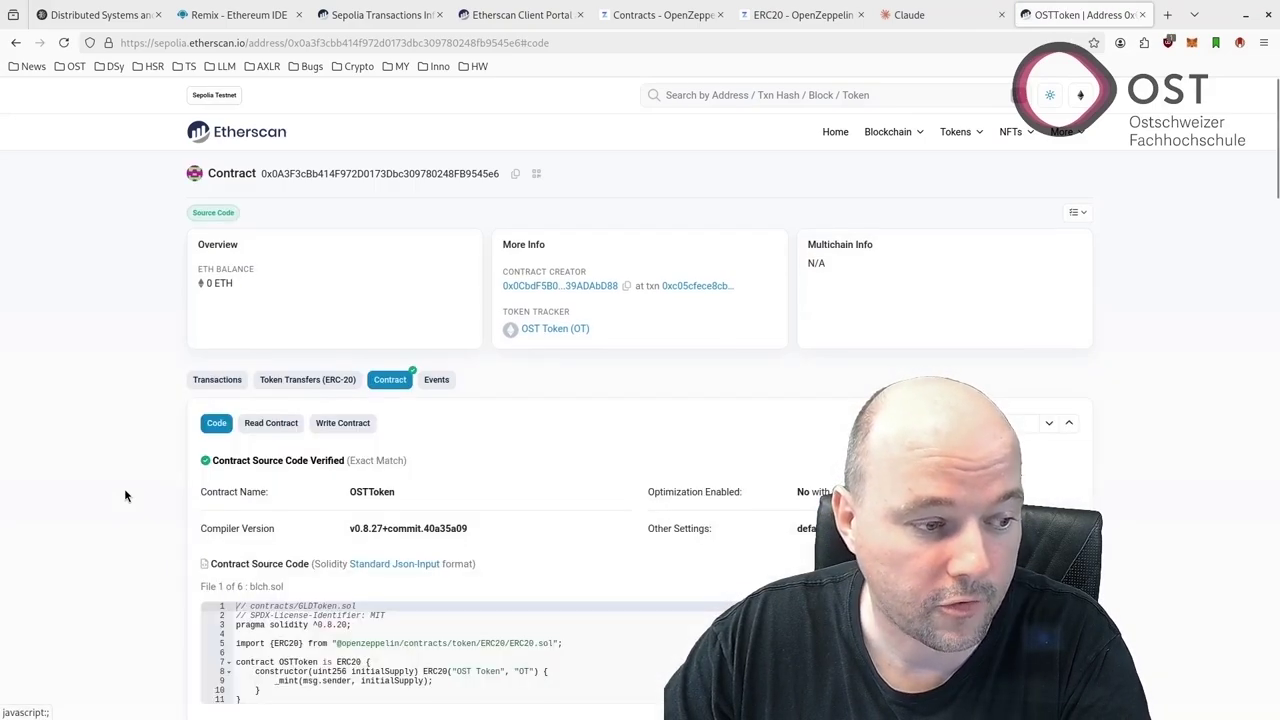
{"action": "scroll", "coordinate": [278, 540], "scroll_direction": "down", "scroll_amount": 1}
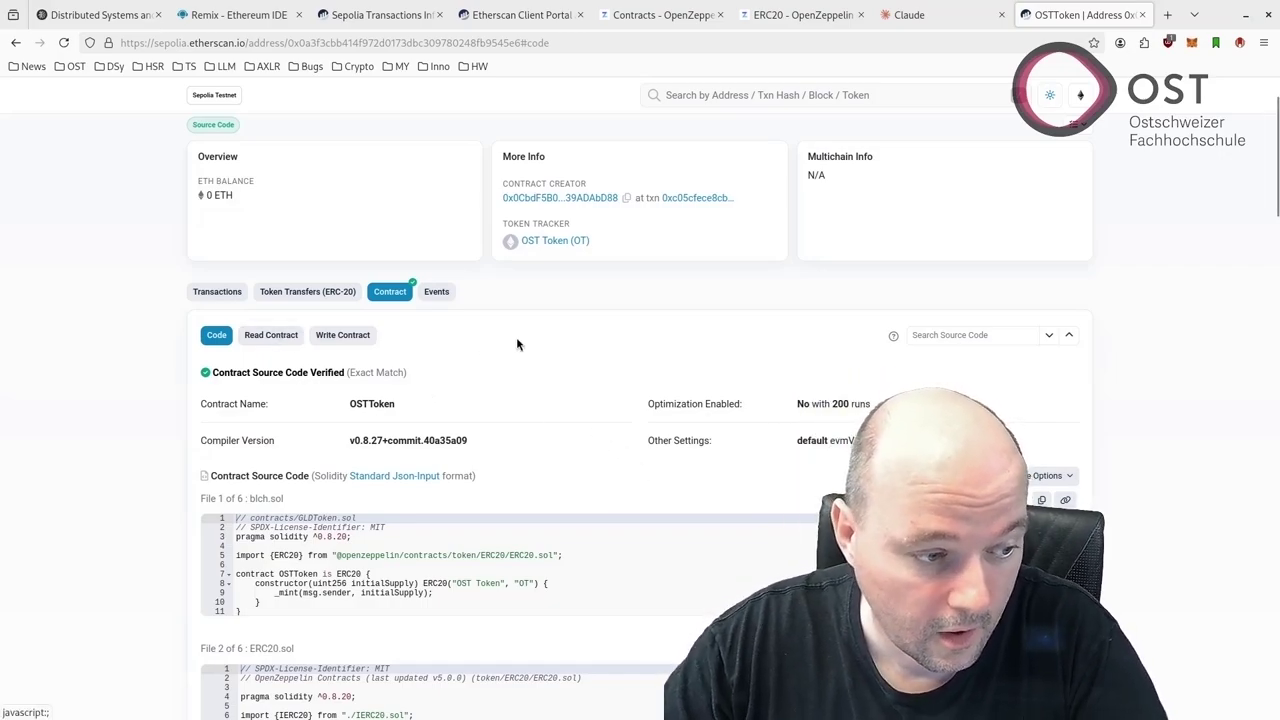
{"action": "scroll", "coordinate": [517, 344], "scroll_direction": "down", "scroll_amount": 4}
{"action": "scroll", "coordinate": [514, 337], "scroll_direction": "up", "scroll_amount": 5}
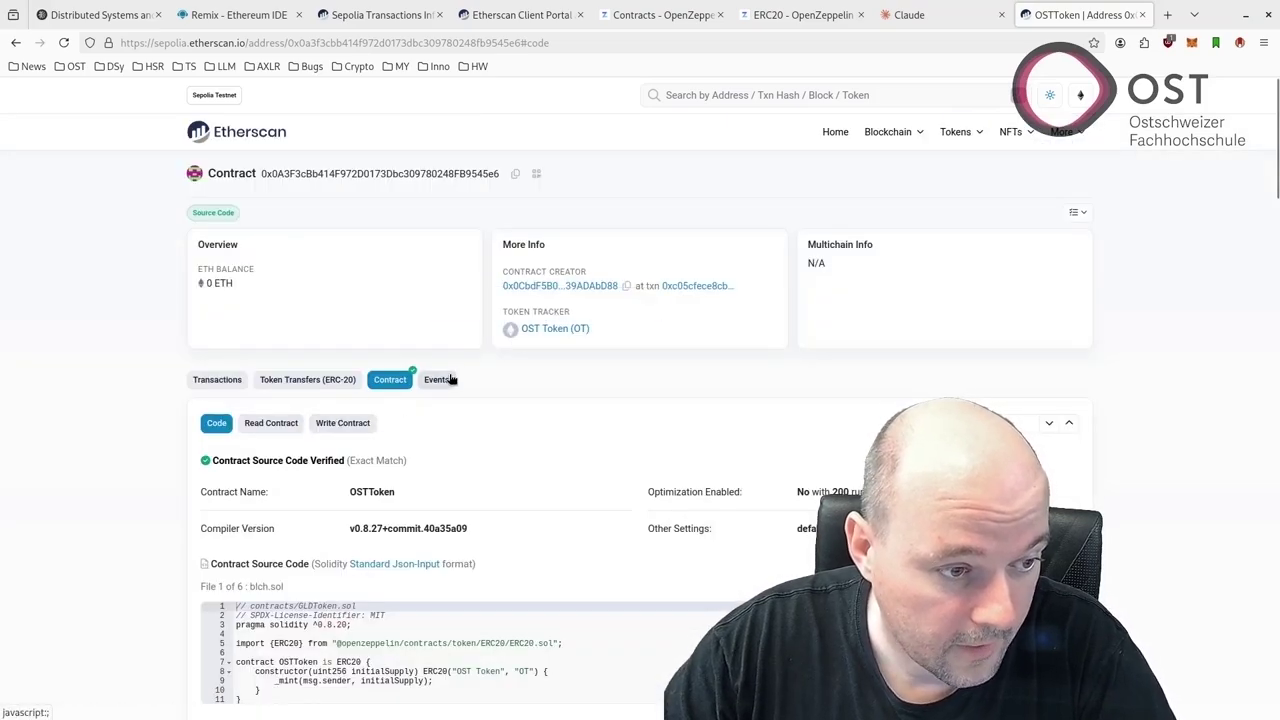
Open Read Contract and connect the page to Web3 through MetaMask
{"action": "left_click", "coordinate": [262, 423]}
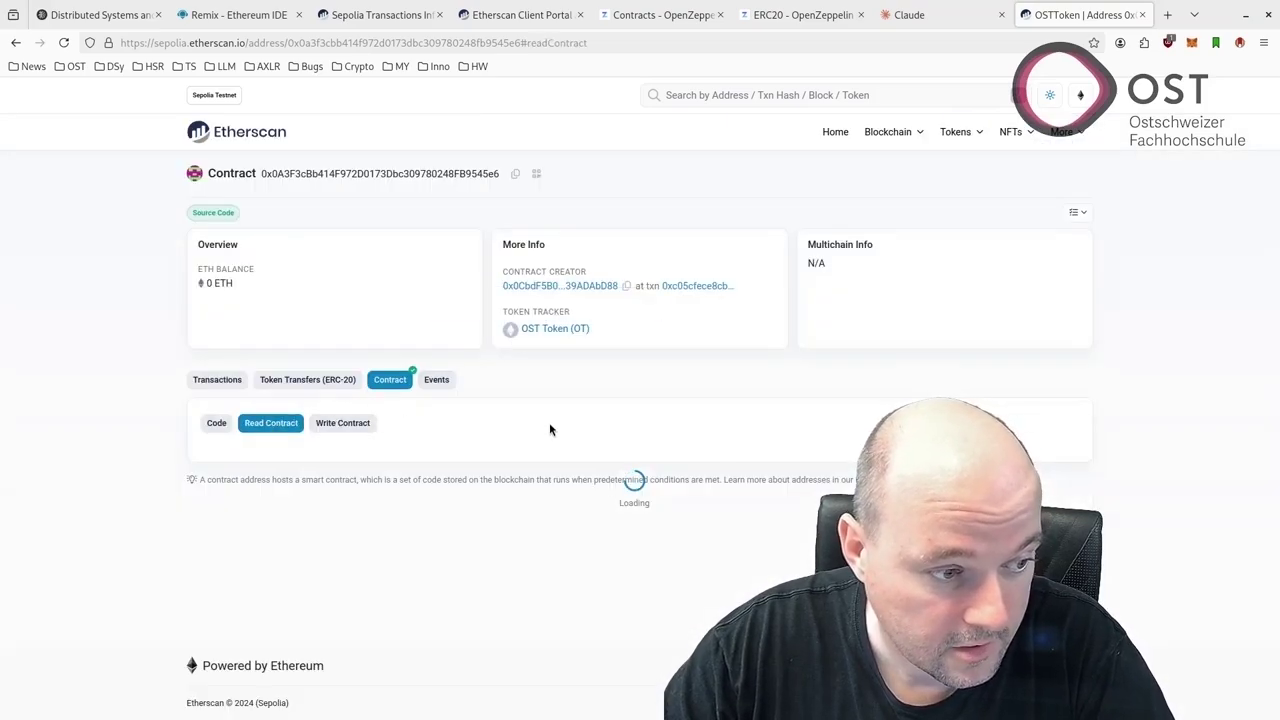
{"action": "scroll", "coordinate": [485, 410], "scroll_direction": "down", "scroll_amount": 2}
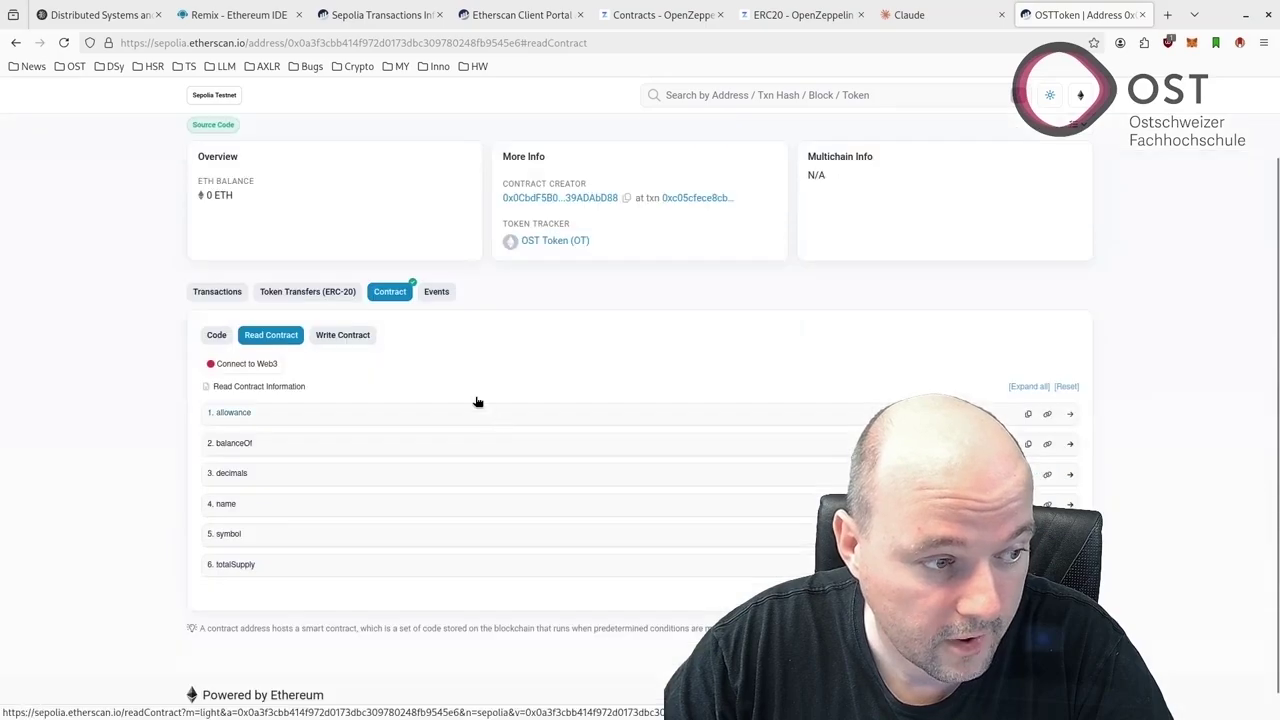
{"action": "left_click", "coordinate": [264, 364]}
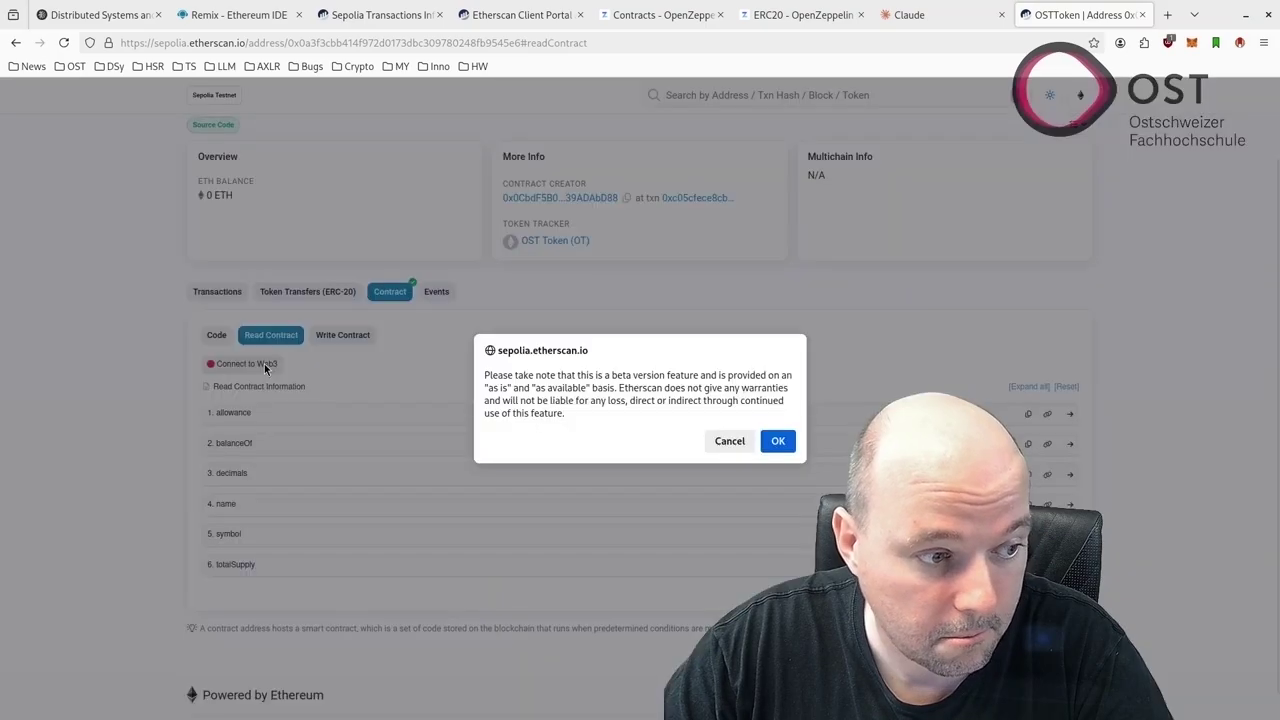
{"action": "left_click", "coordinate": [777, 441]}
{"action": "left_click", "coordinate": [565, 209]}
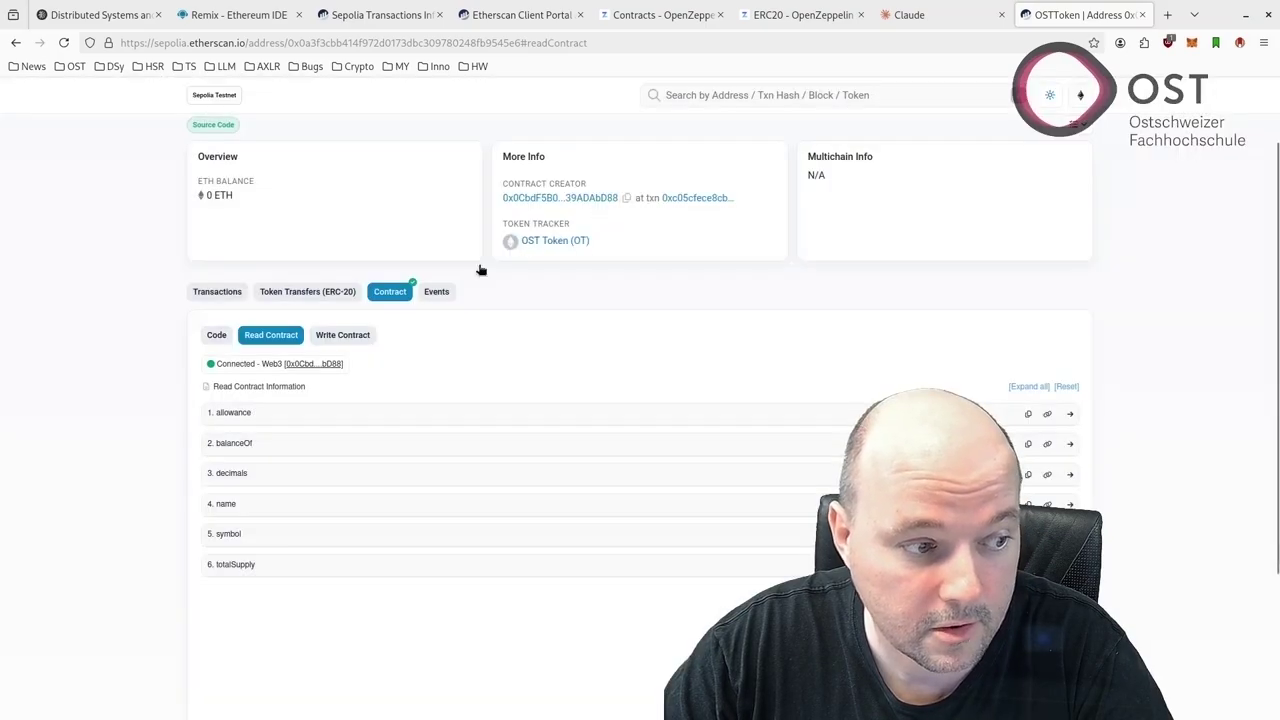
Query balanceOf for the wallet's own account address, which returns 2000
{"action": "left_click", "coordinate": [241, 446]}
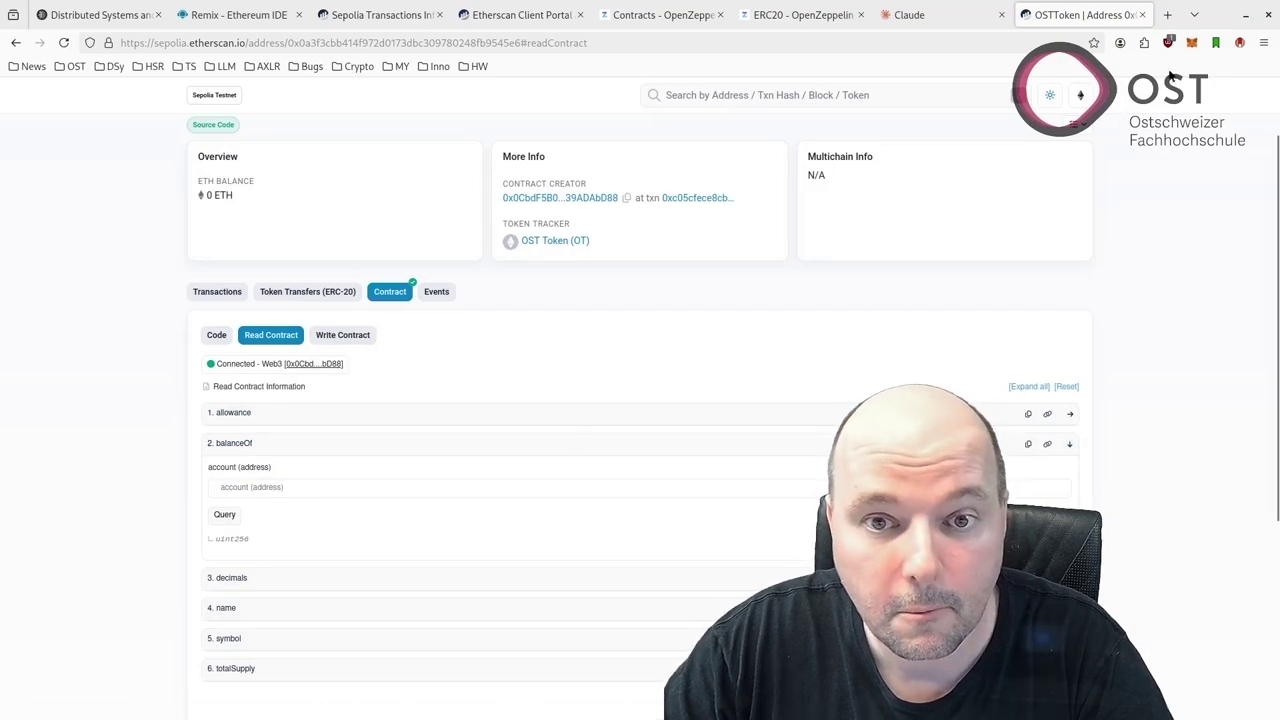
{"action": "left_click", "coordinate": [1192, 43]}
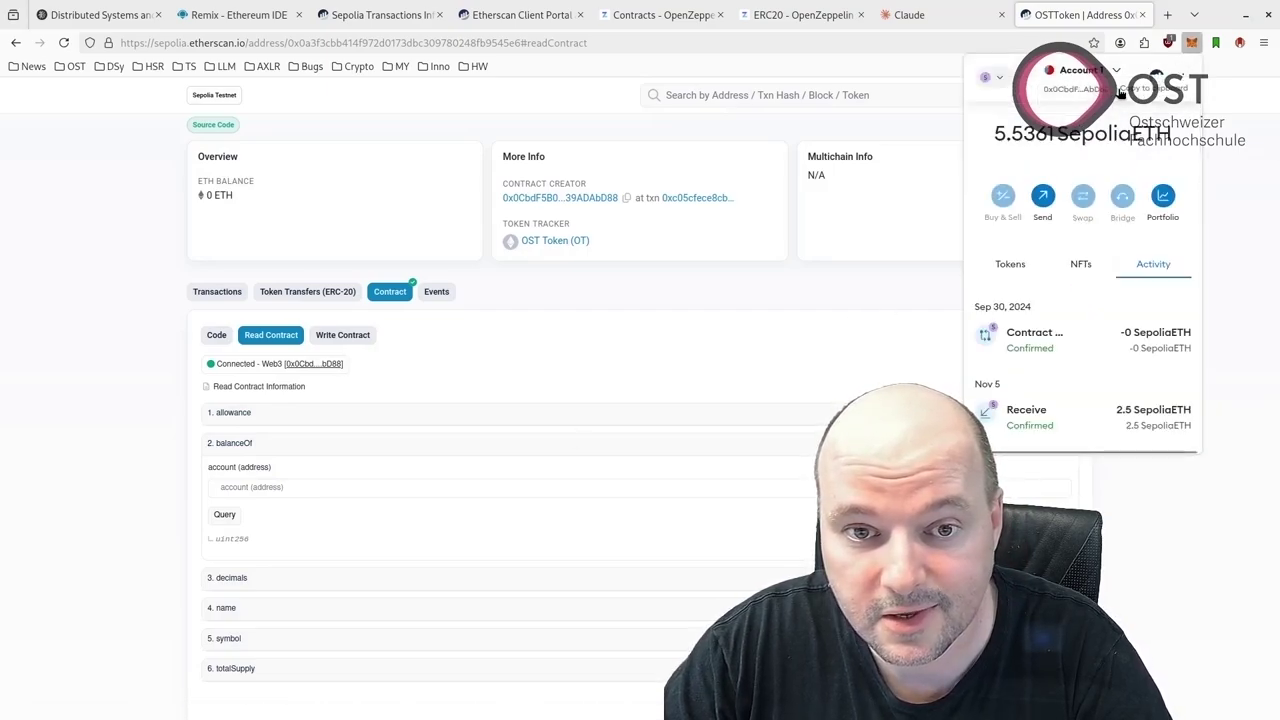
{"action": "left_click", "coordinate": [283, 487]}
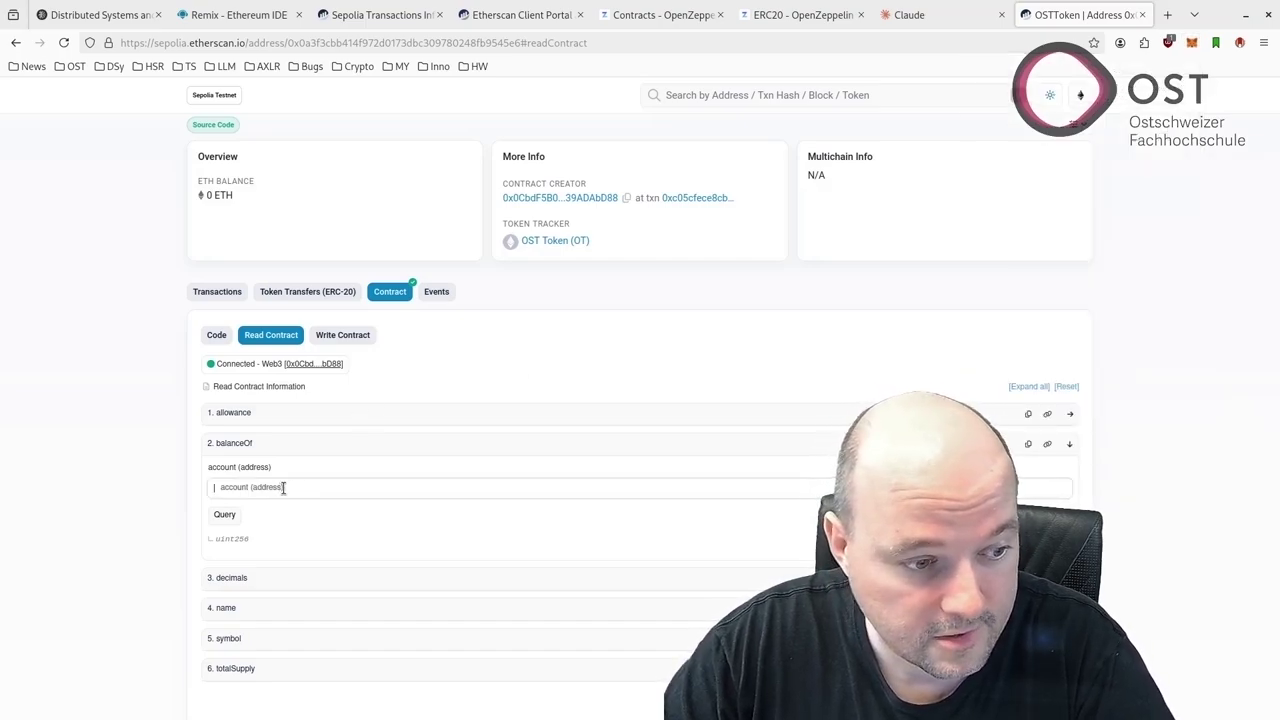
{"action": "type", "text": "0x0CbdF5B0c4E117619631bA4b97dC0d439ADAbD88"}
{"action": "left_click", "coordinate": [224, 516]}
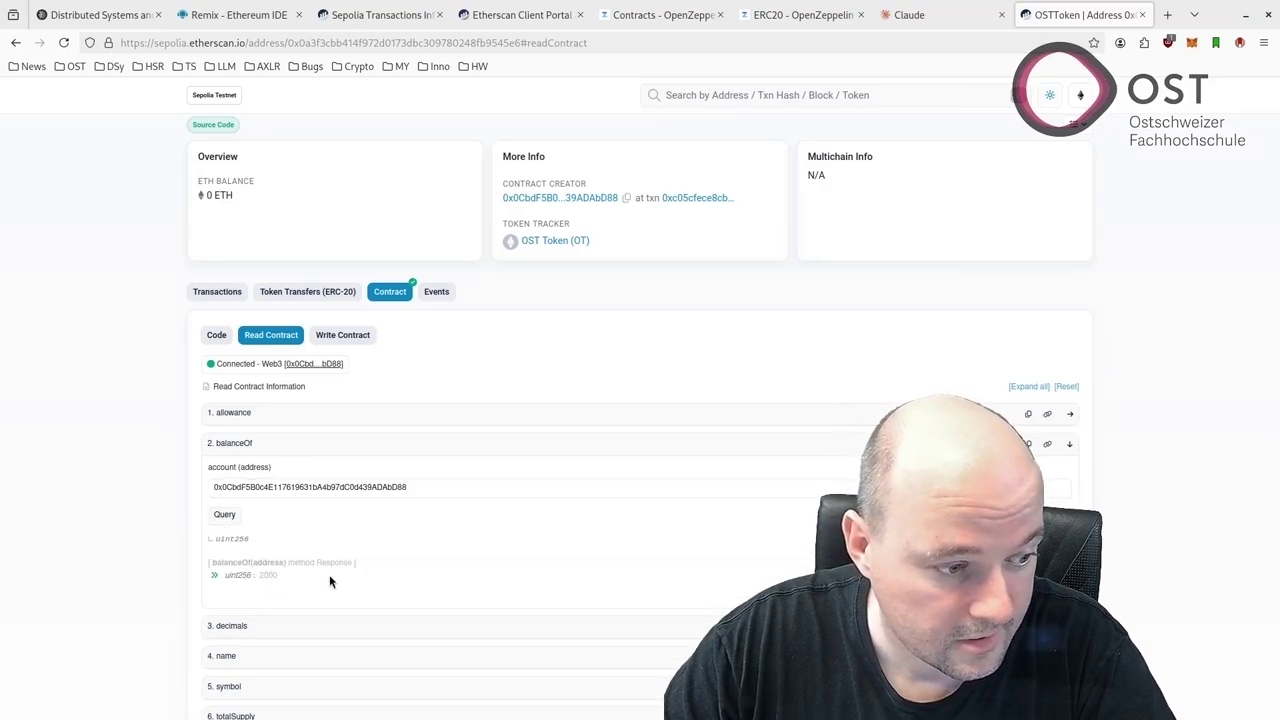
{"action": "scroll", "coordinate": [402, 488], "scroll_direction": "down", "scroll_amount": 1}
{"action": "double_click", "coordinate": [402, 488]}
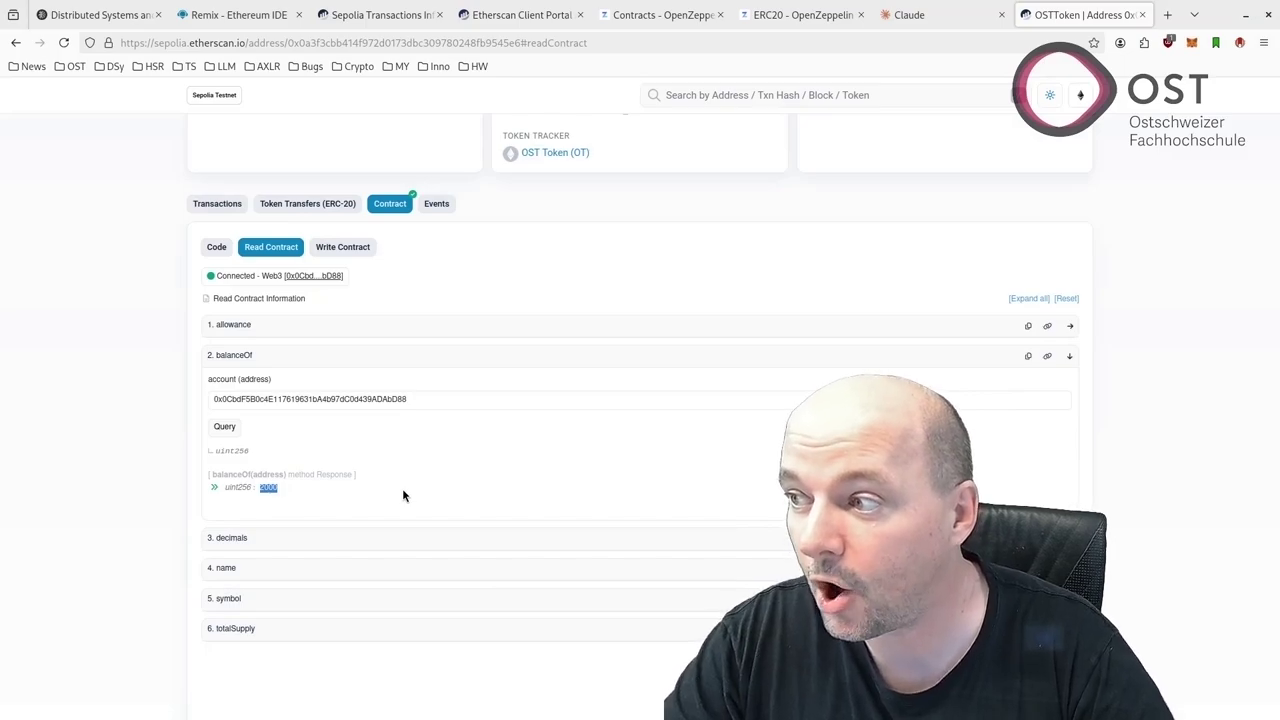
Query decimals (18), then view the contract's single creation transaction in block 6787800
{"action": "scroll", "coordinate": [404, 495], "scroll_direction": "down", "scroll_amount": 1}
{"action": "scroll", "coordinate": [404, 495], "scroll_direction": "up", "scroll_amount": 1}
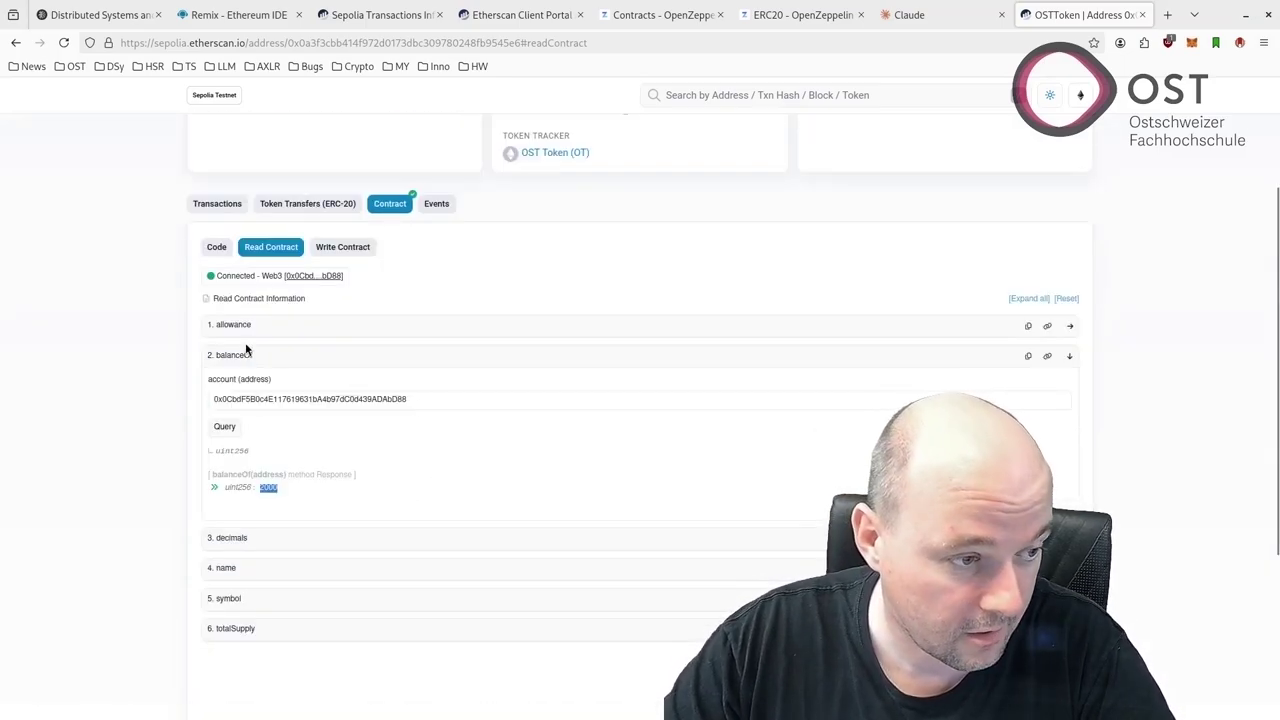
{"action": "left_click", "coordinate": [225, 538]}
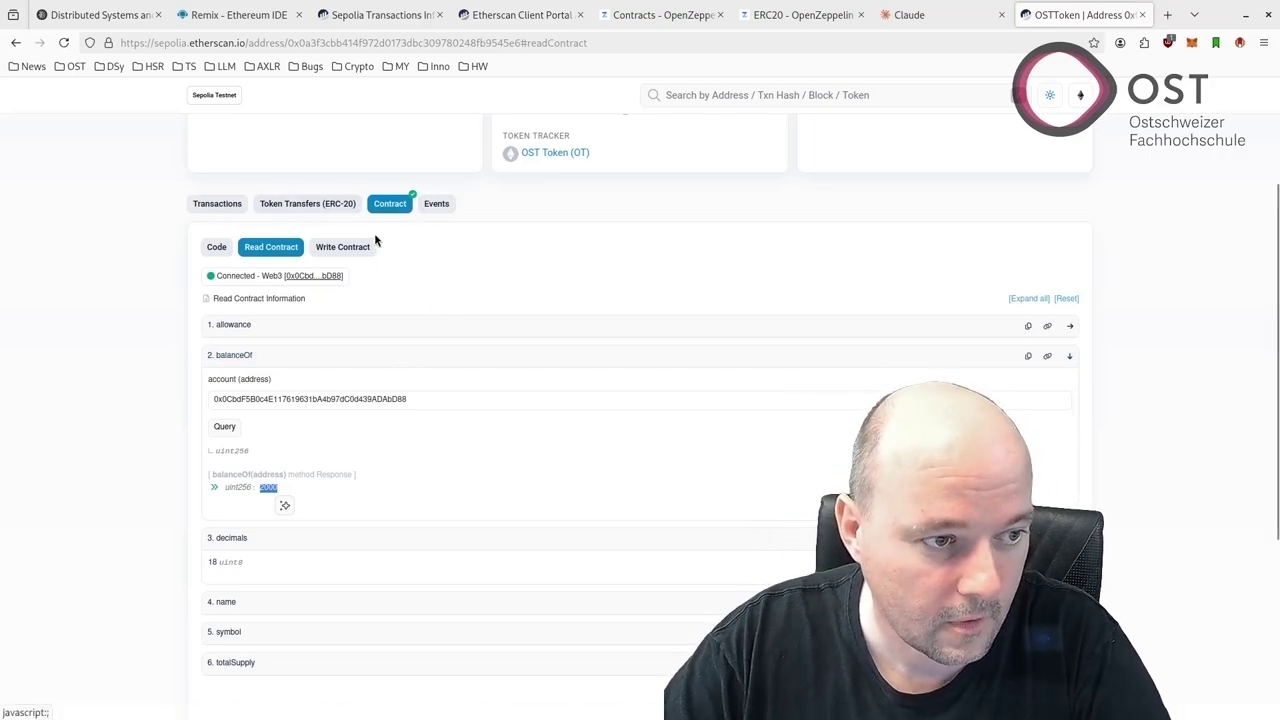
{"action": "scroll", "coordinate": [391, 260], "scroll_direction": "up", "scroll_amount": 2}
{"action": "left_click", "coordinate": [222, 15]}
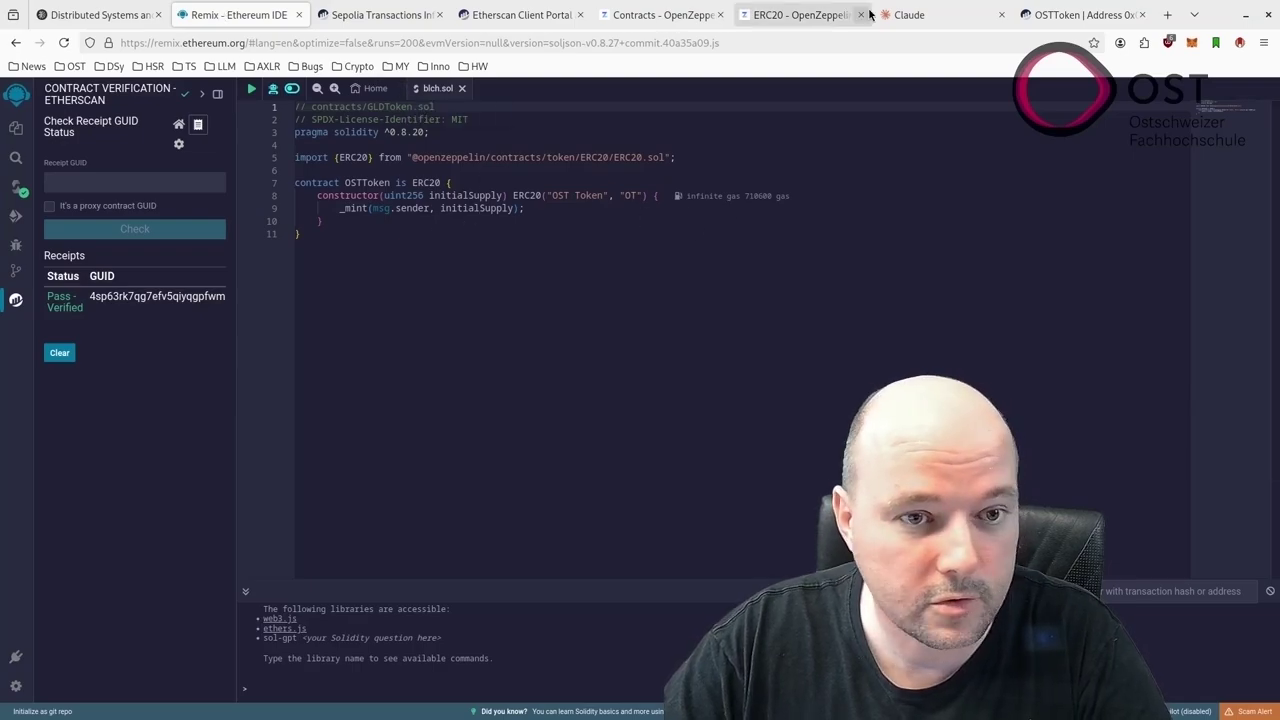
{"action": "left_click", "coordinate": [1078, 15]}
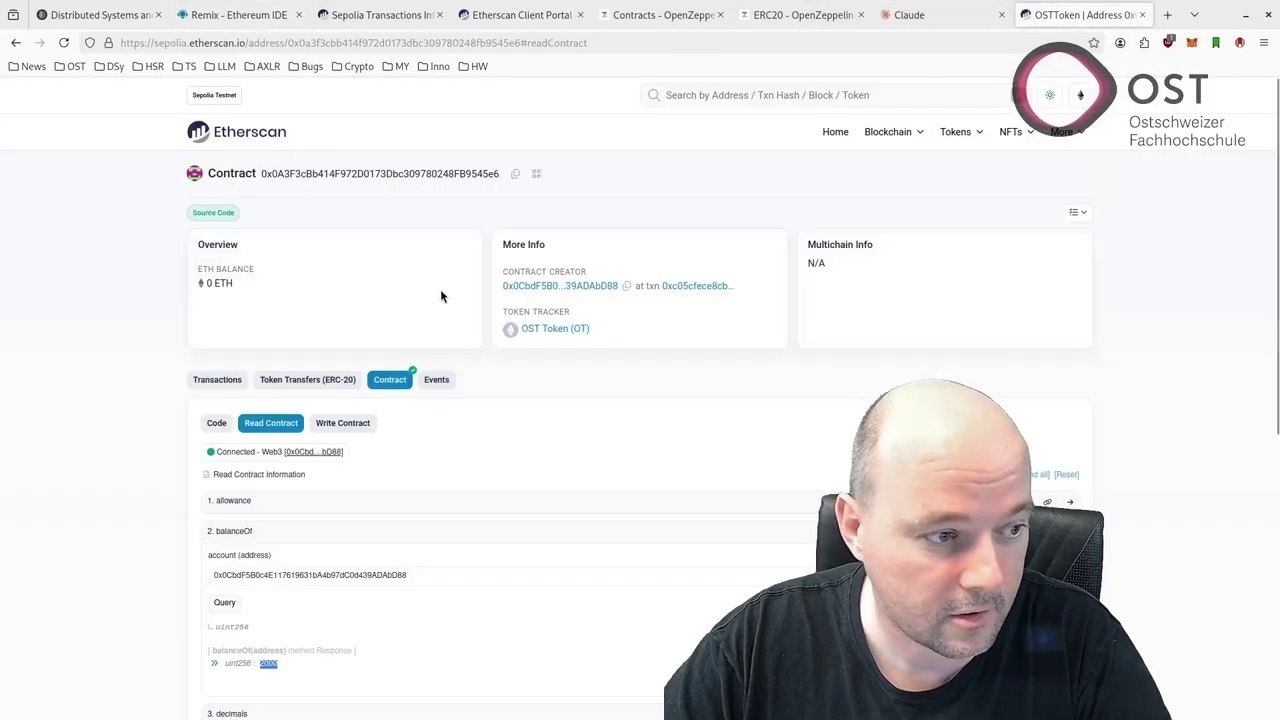
{"action": "left_click", "coordinate": [217, 379]}
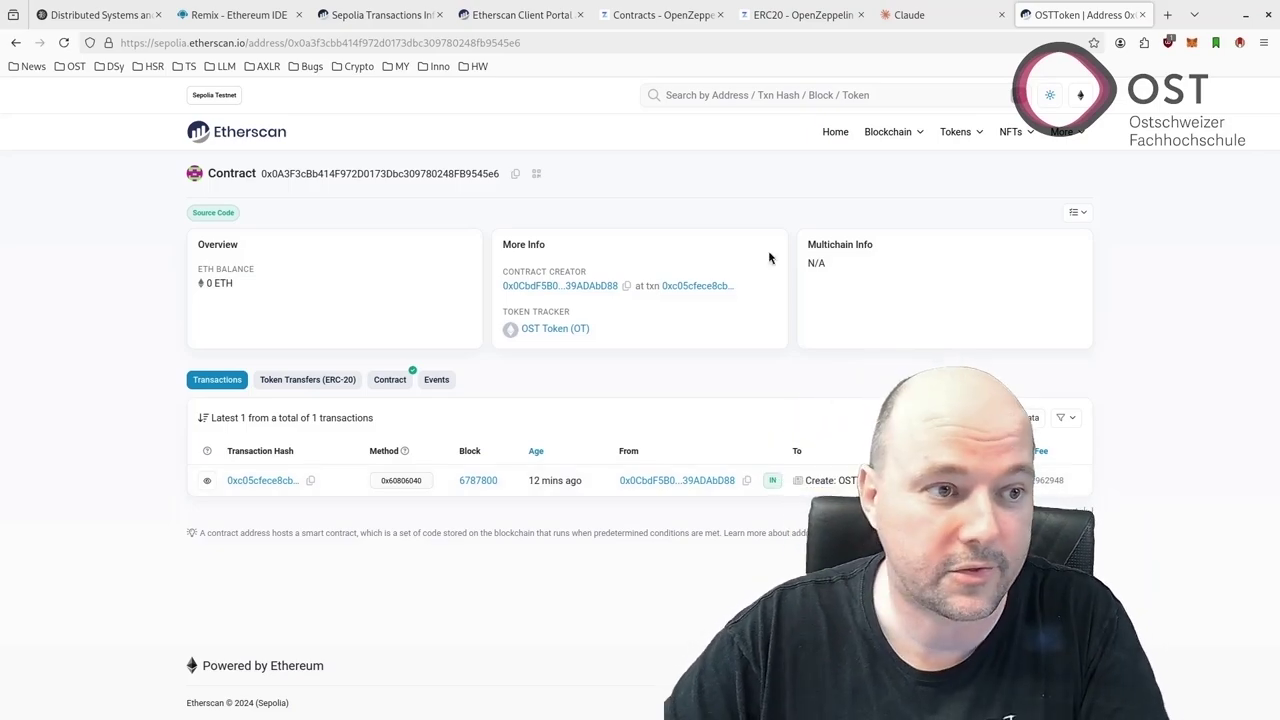
Open the first transaction, a 0.02 ETH Sepolia transfer in block 6787792, and copy its sender address
{"action": "left_click", "coordinate": [520, 15]}
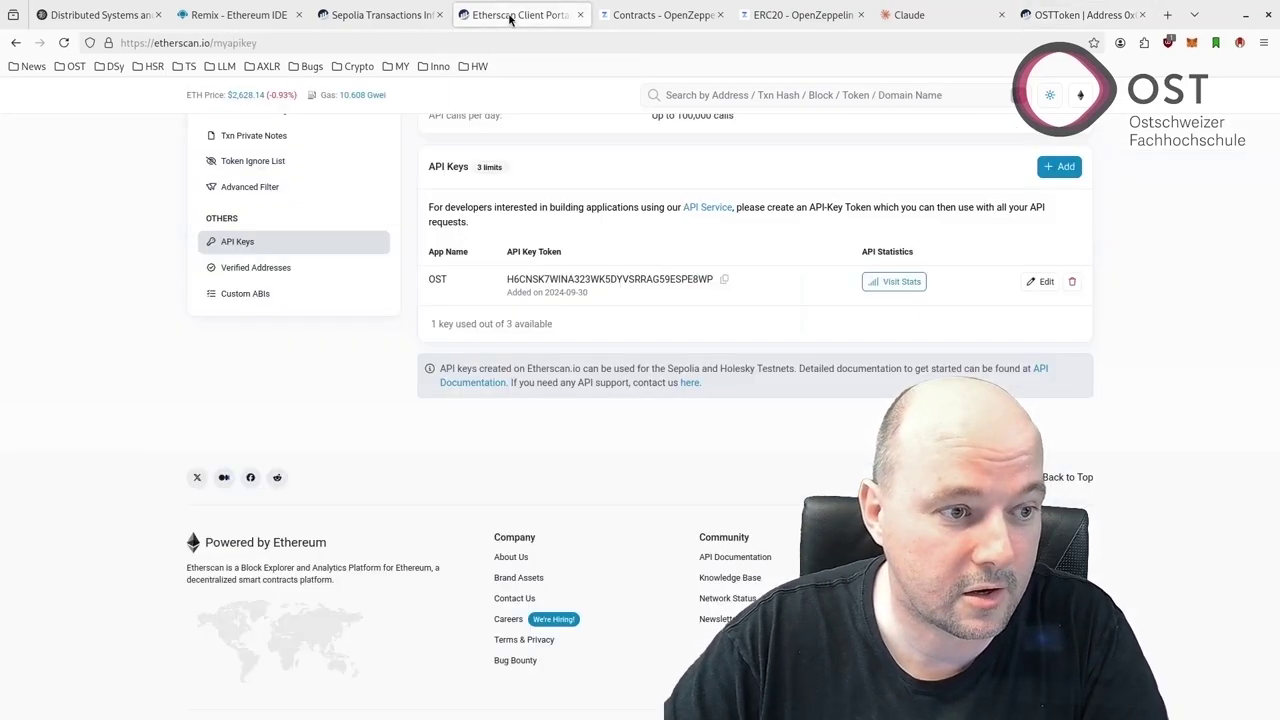
{"action": "left_click", "coordinate": [250, 240]}
{"action": "left_click", "coordinate": [410, 15]}
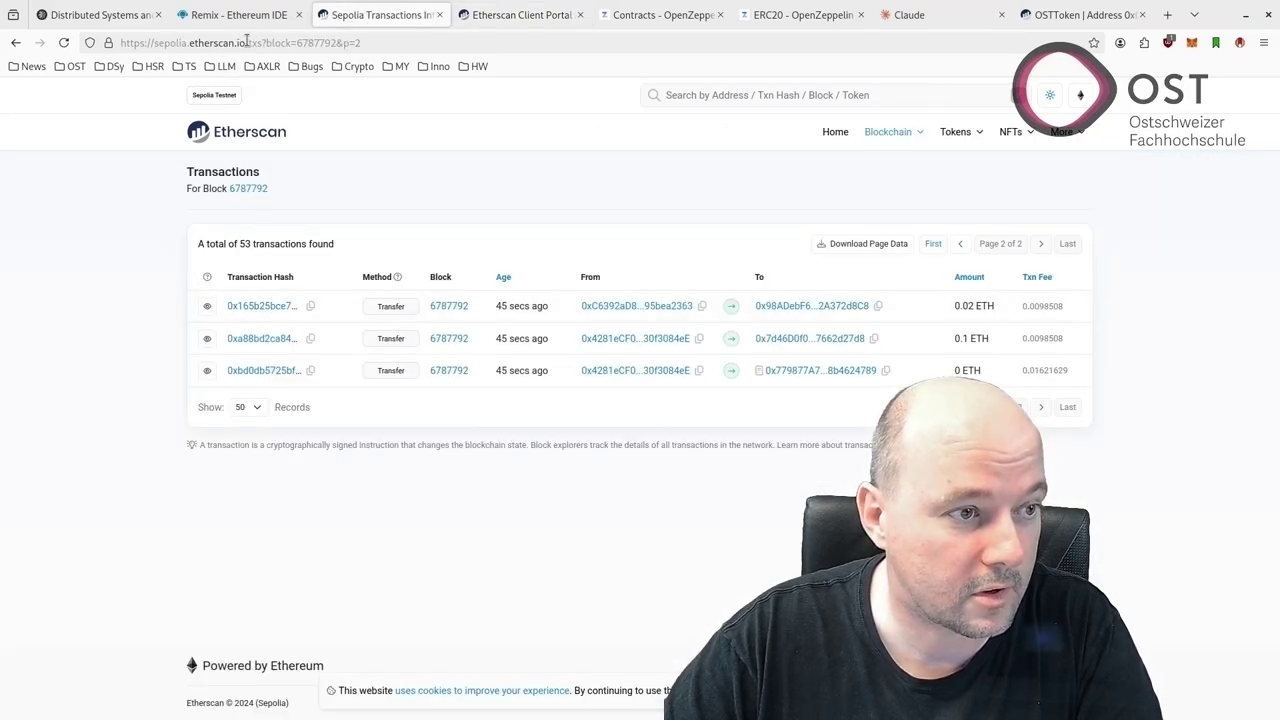
{"action": "left_click", "coordinate": [255, 310]}
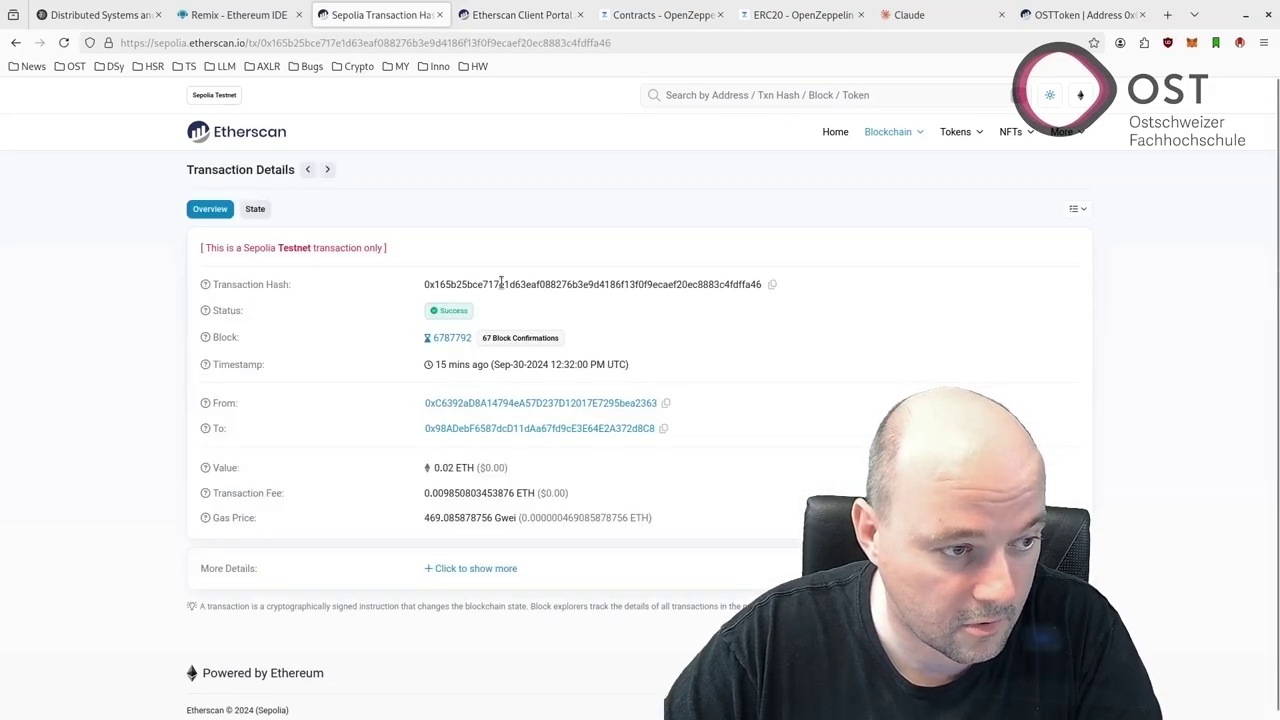
{"action": "left_click", "coordinate": [666, 403]}
{"action": "left_click", "coordinate": [1192, 43]}
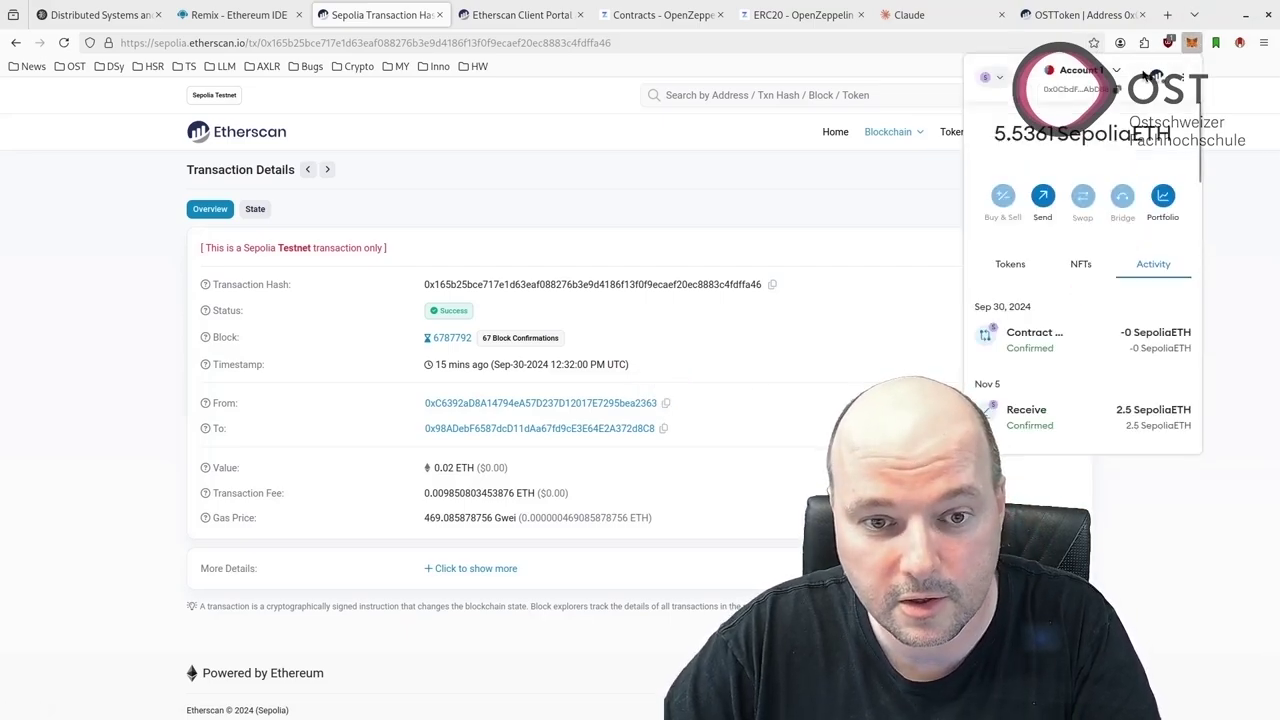
Start a custom token import in MetaMask and copy the OSTToken contract address from Etherscan
{"action": "scroll", "coordinate": [1050, 343], "scroll_direction": "down", "scroll_amount": 2}
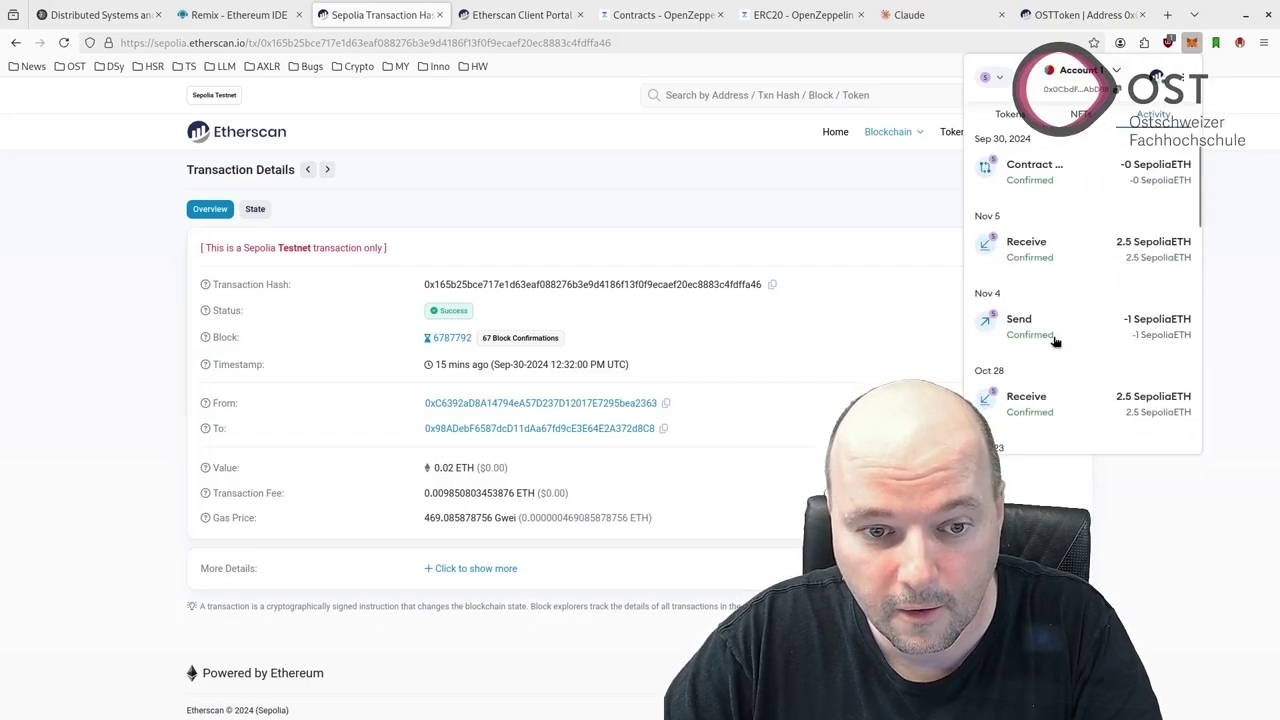
{"action": "scroll", "coordinate": [1054, 342], "scroll_direction": "up", "scroll_amount": 2}
{"action": "left_click", "coordinate": [1012, 266]}
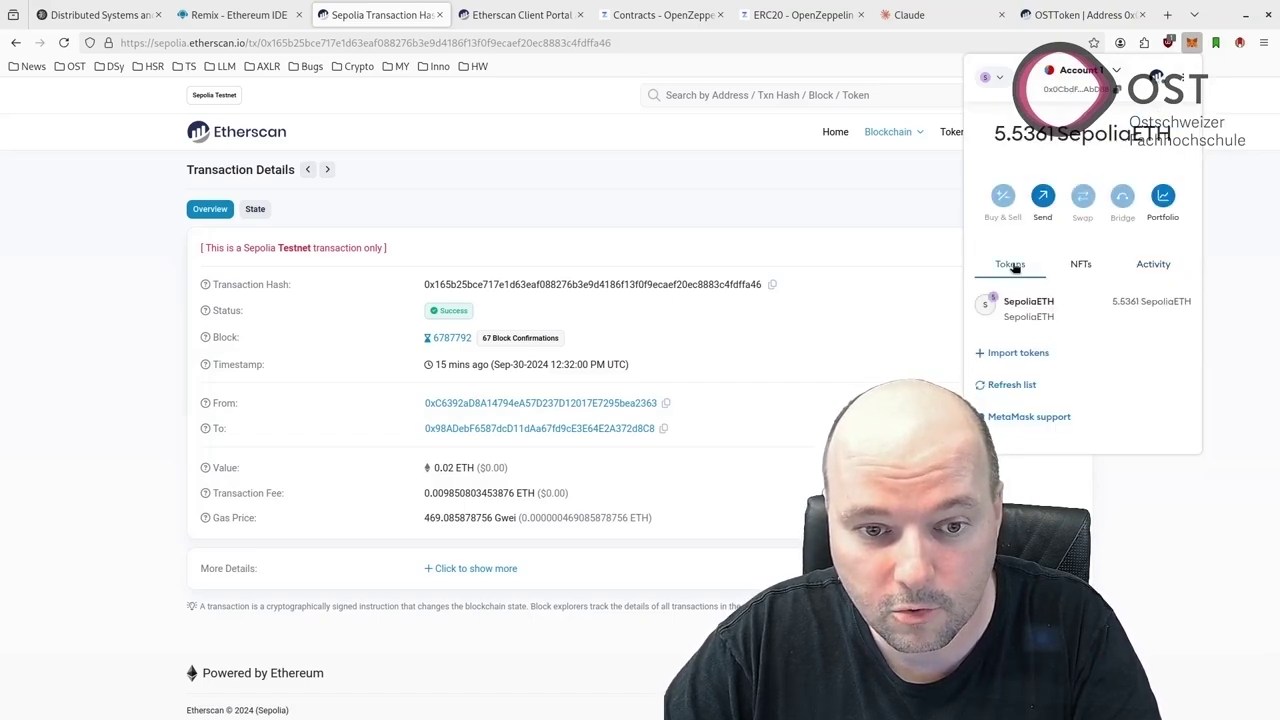
{"action": "left_click", "coordinate": [1018, 354]}
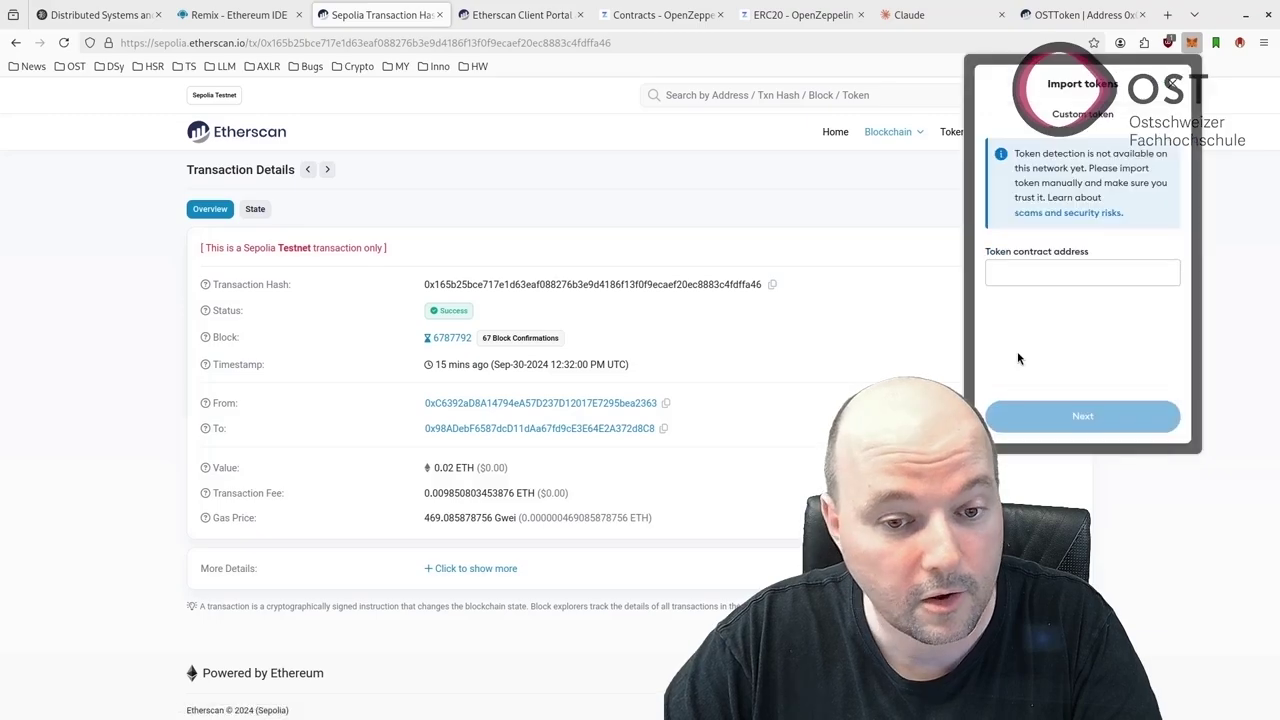
{"action": "left_click", "coordinate": [1078, 14]}
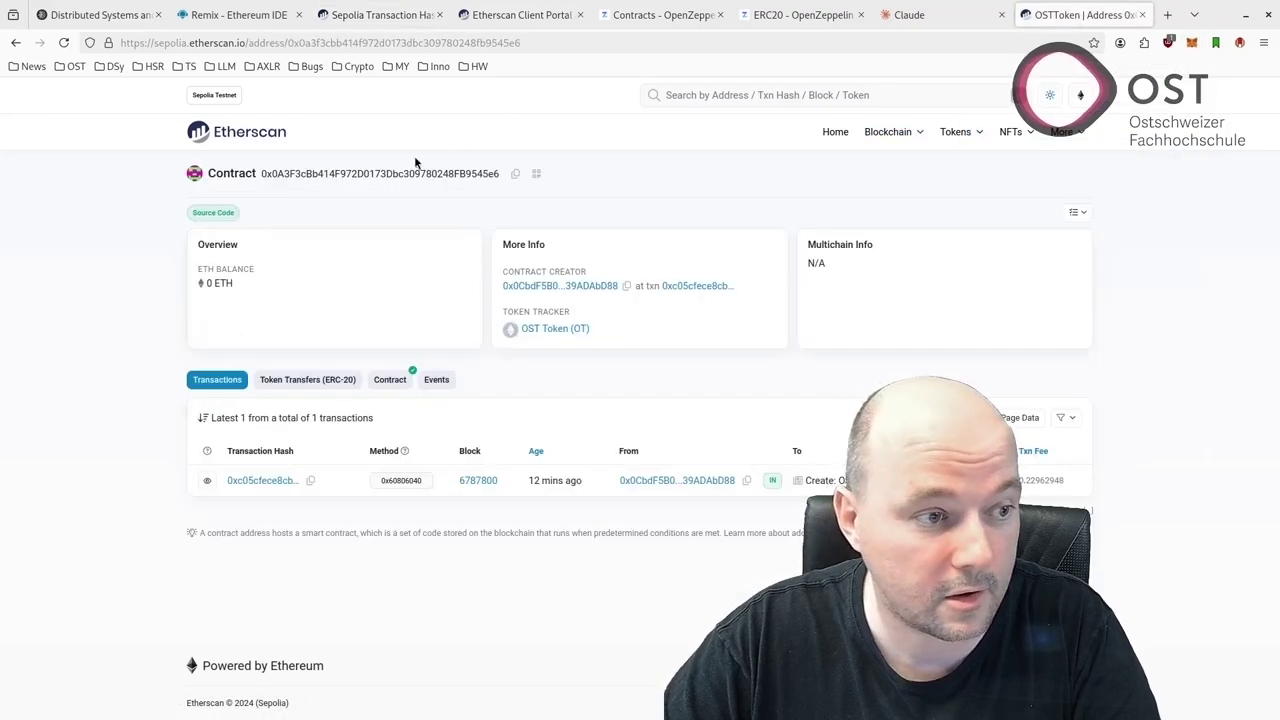
{"action": "left_click", "coordinate": [514, 173]}
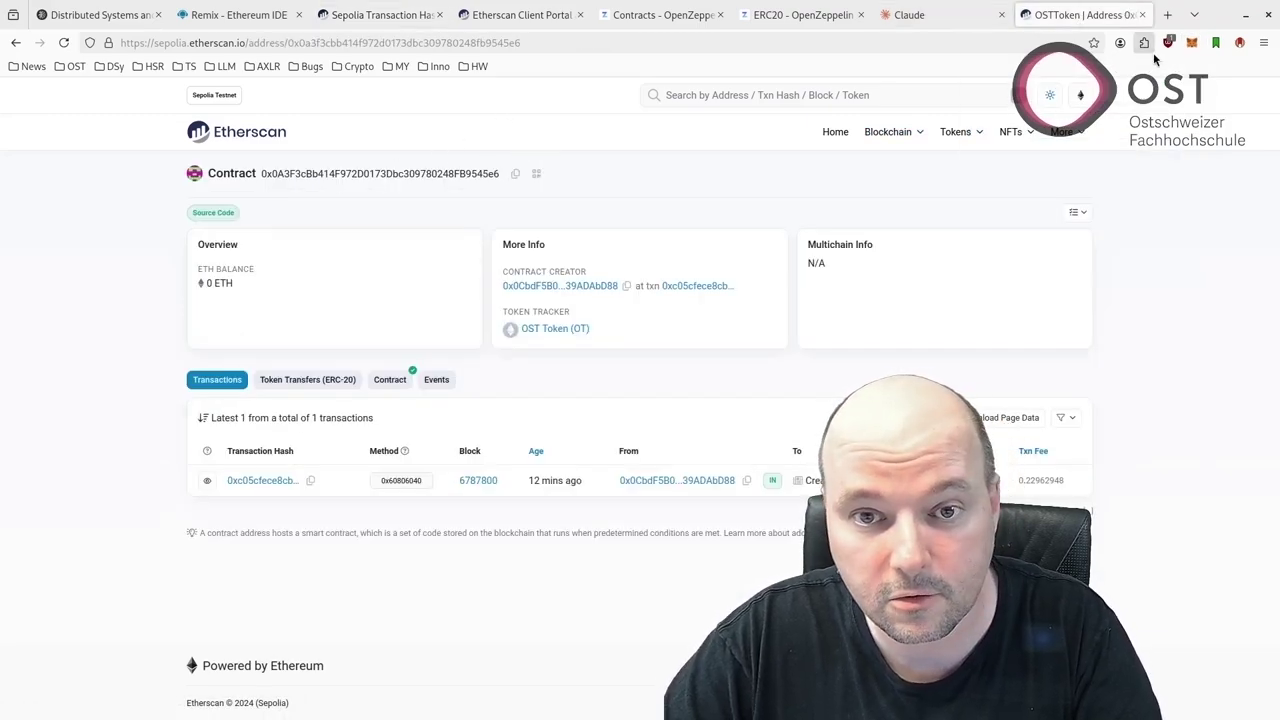
{"action": "left_click", "coordinate": [1191, 42]}
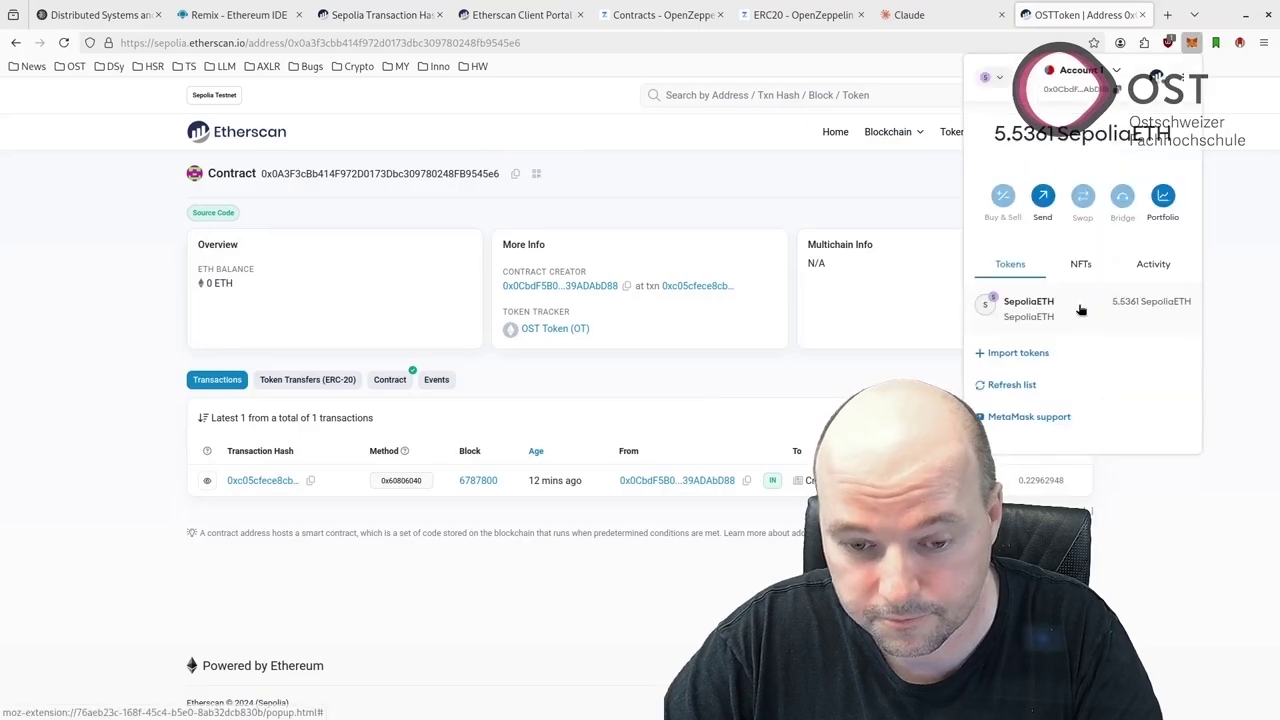
Import the OT token into MetaMask from the pasted contract address, showing a 0 OT balance
{"action": "left_click", "coordinate": [1001, 356]}
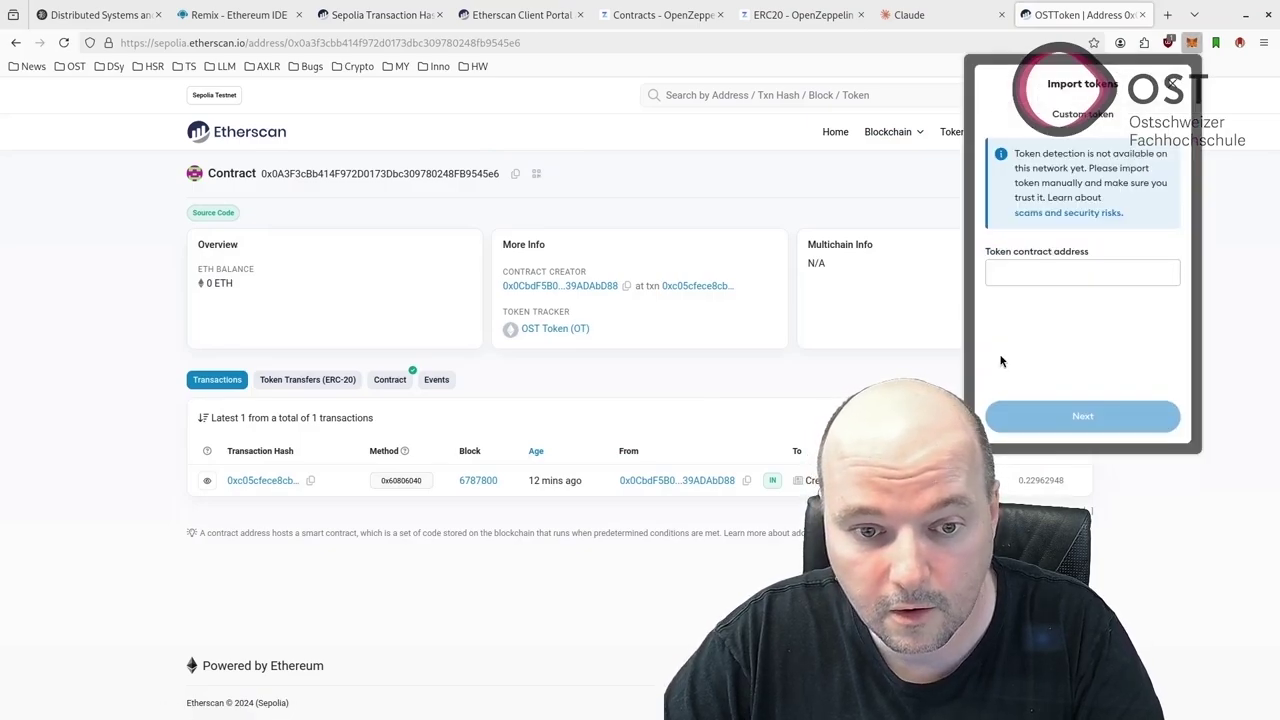
{"action": "left_click", "coordinate": [1050, 284]}
{"action": "key", "text": "ctrl+v"}
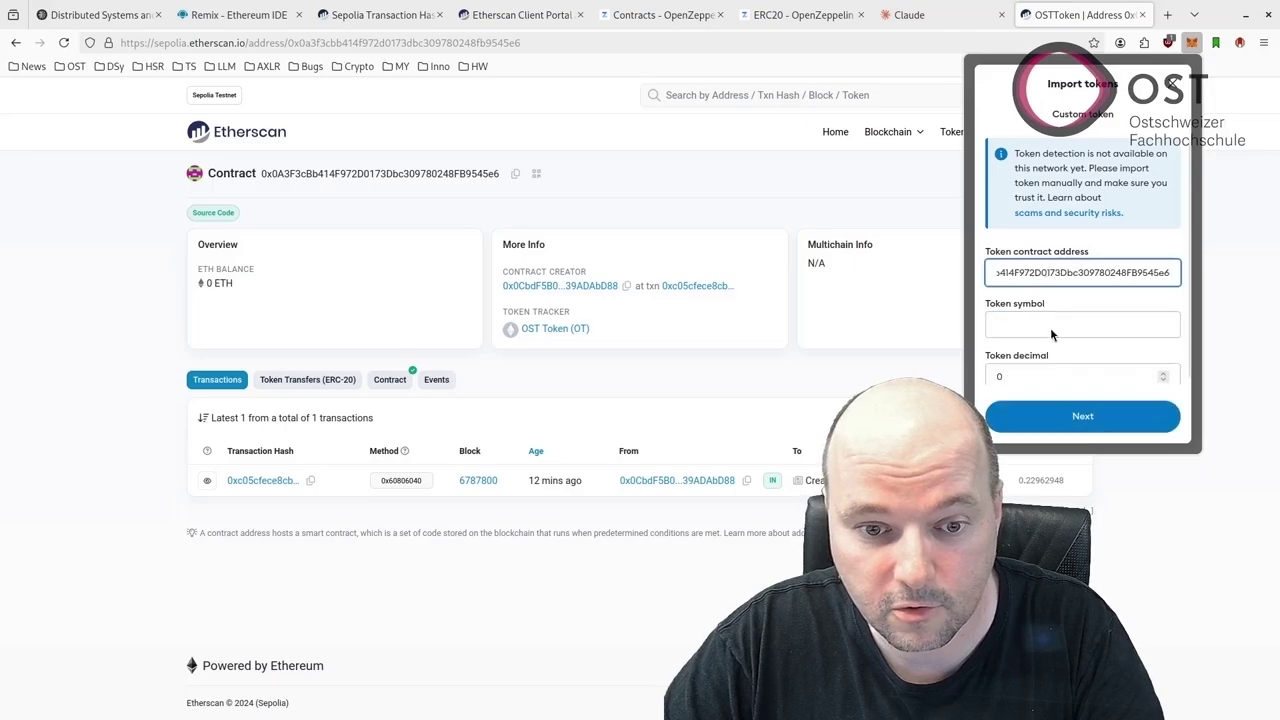
{"action": "scroll", "coordinate": [1029, 324], "scroll_direction": "down", "scroll_amount": 1}
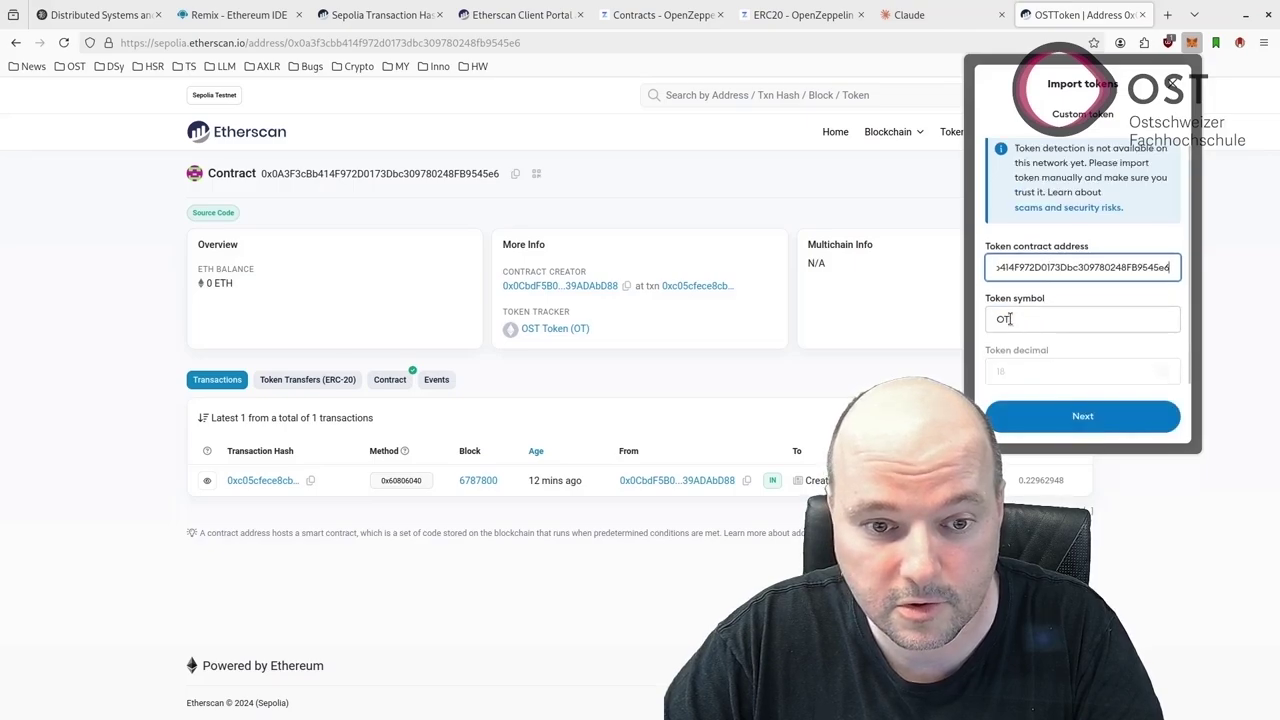
{"action": "left_click", "coordinate": [1025, 405]}
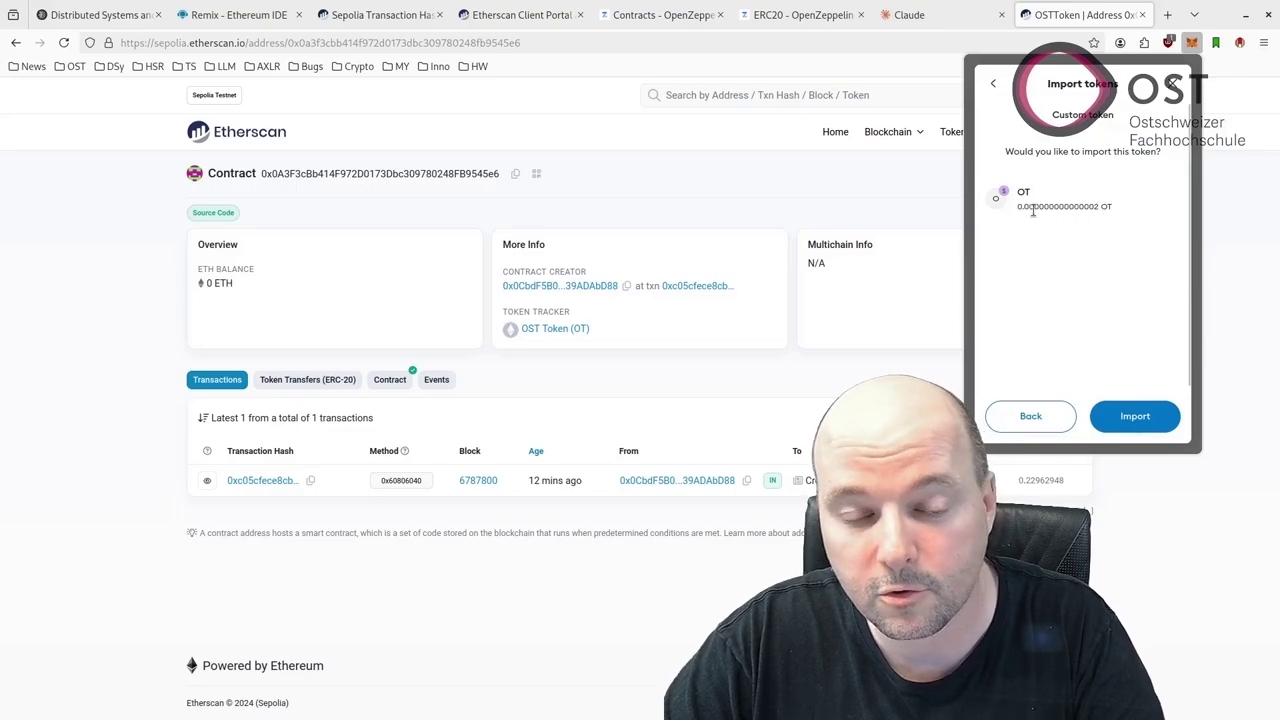
{"action": "left_click", "coordinate": [1143, 419]}
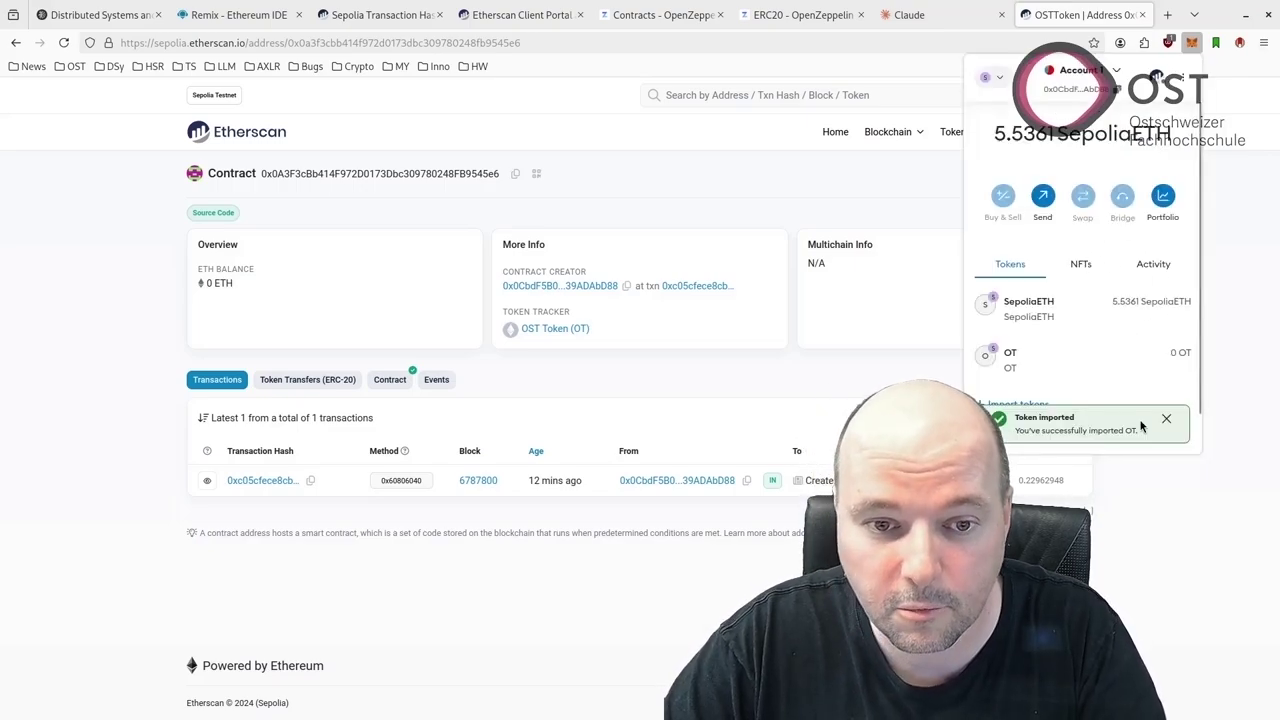
{"action": "left_click", "coordinate": [1075, 289]}
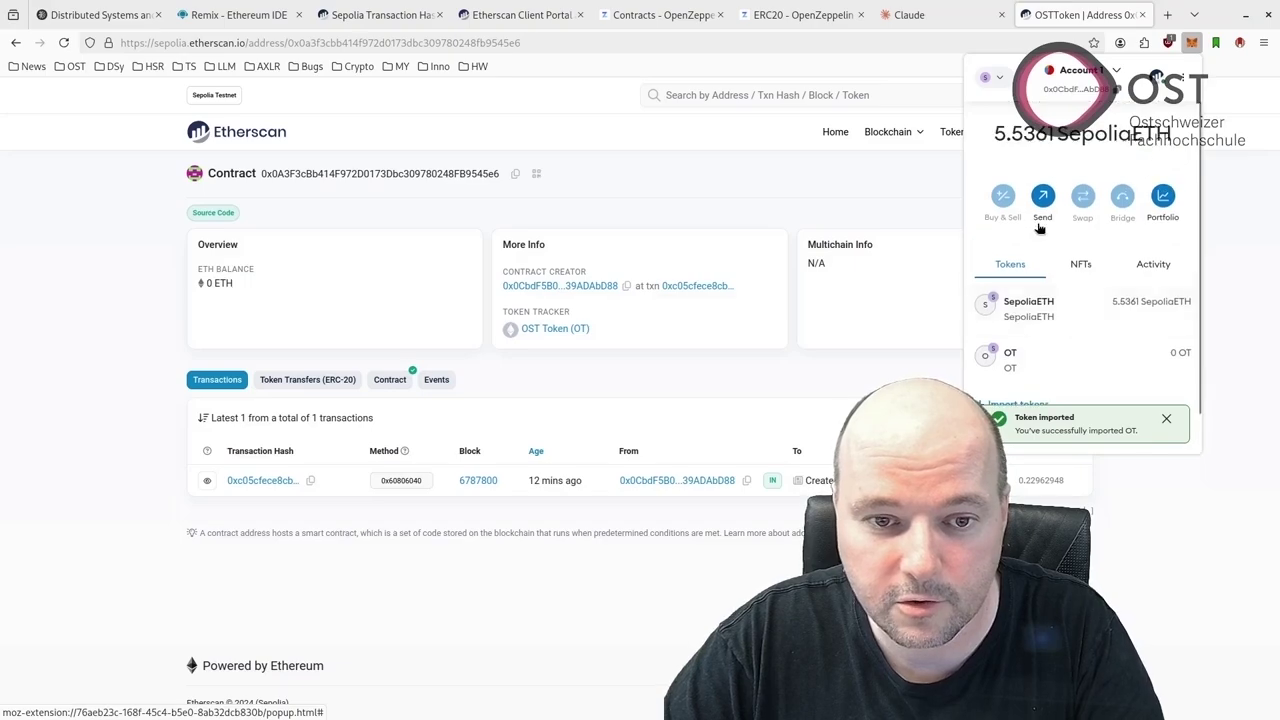
Draft a Max OT send to the OSTToken contract address, acknowledge the warning, and close it unsent
{"action": "left_click", "coordinate": [1039, 210]}
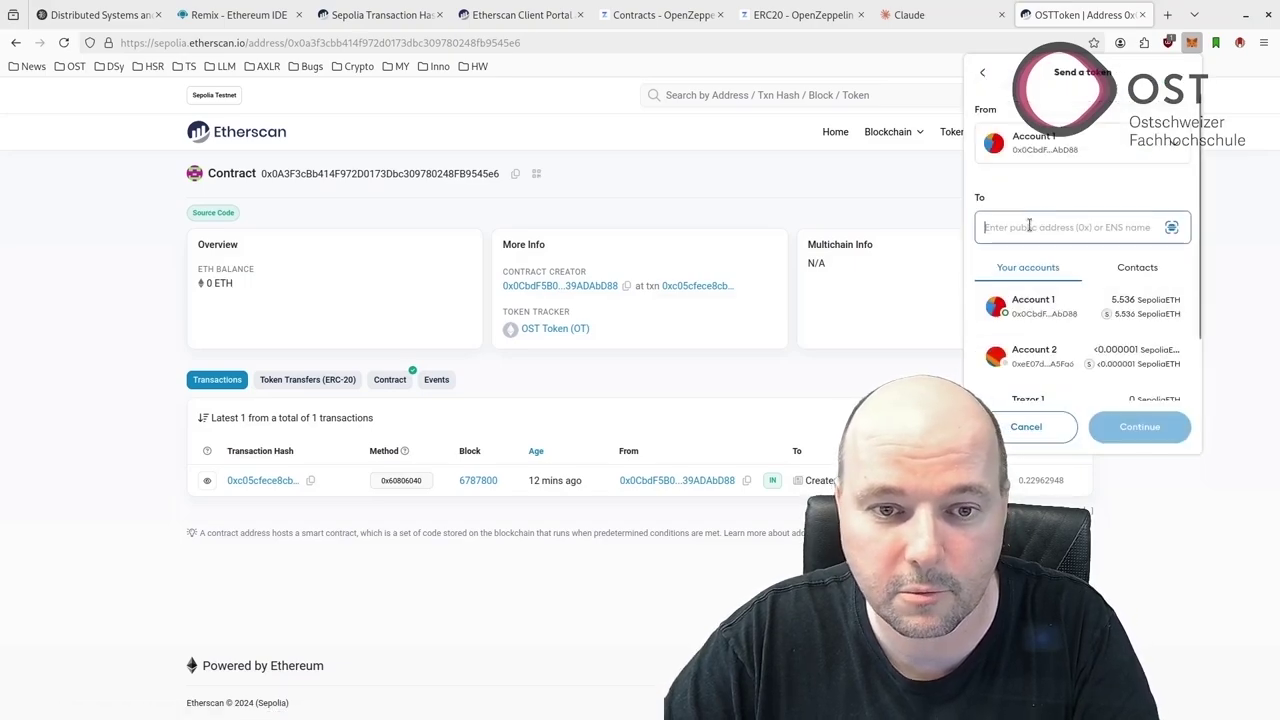
{"action": "key", "text": "ctrl+v"}
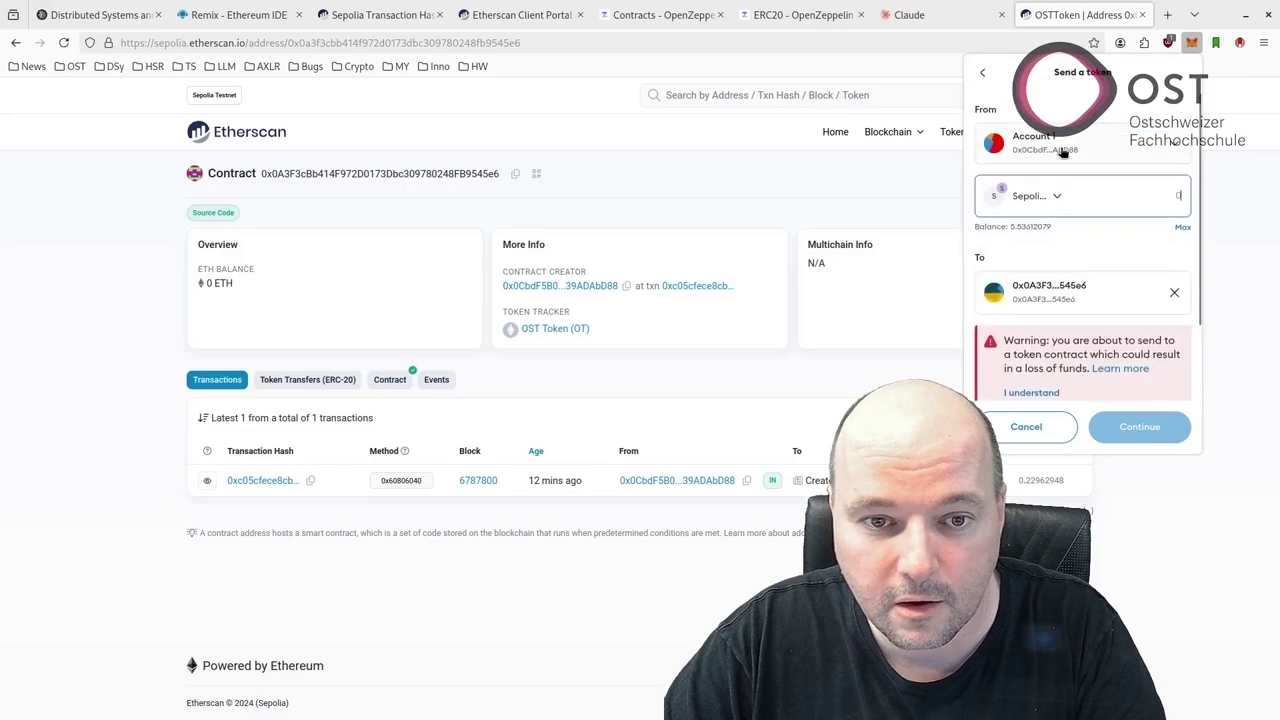
{"action": "left_click", "coordinate": [1063, 199]}
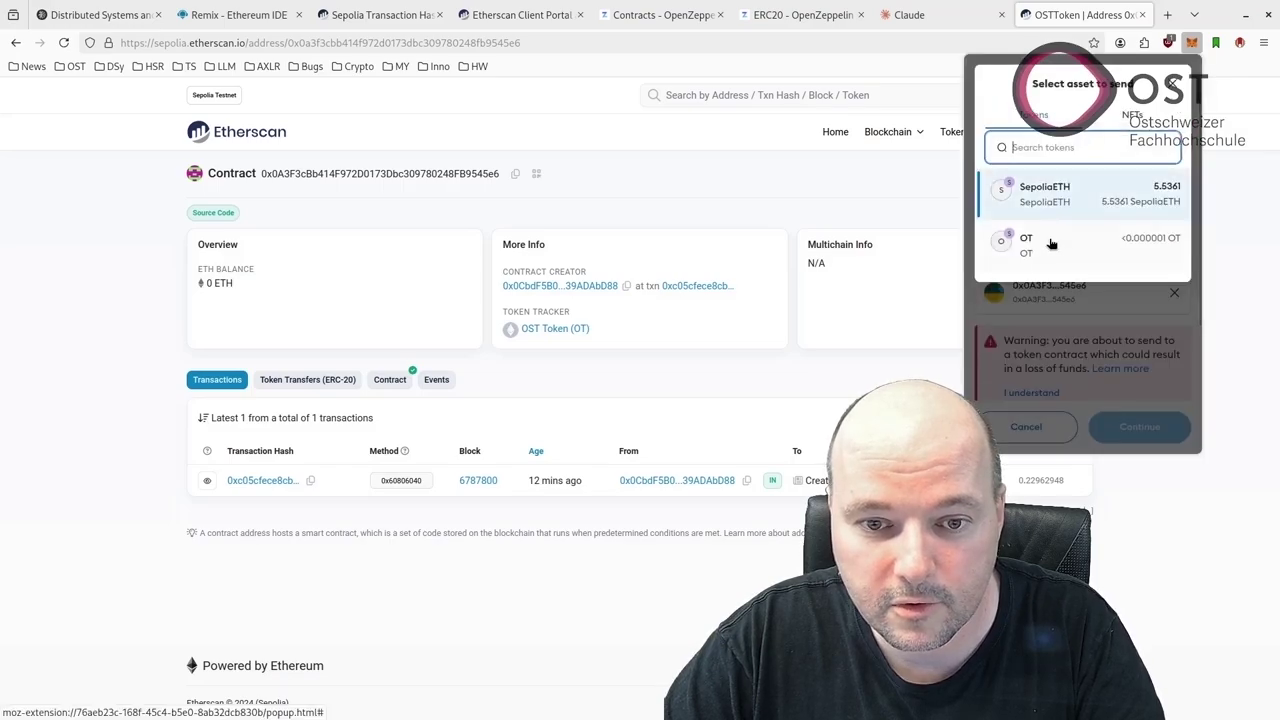
{"action": "left_click", "coordinate": [972, 242]}
{"action": "left_click", "coordinate": [1183, 229]}
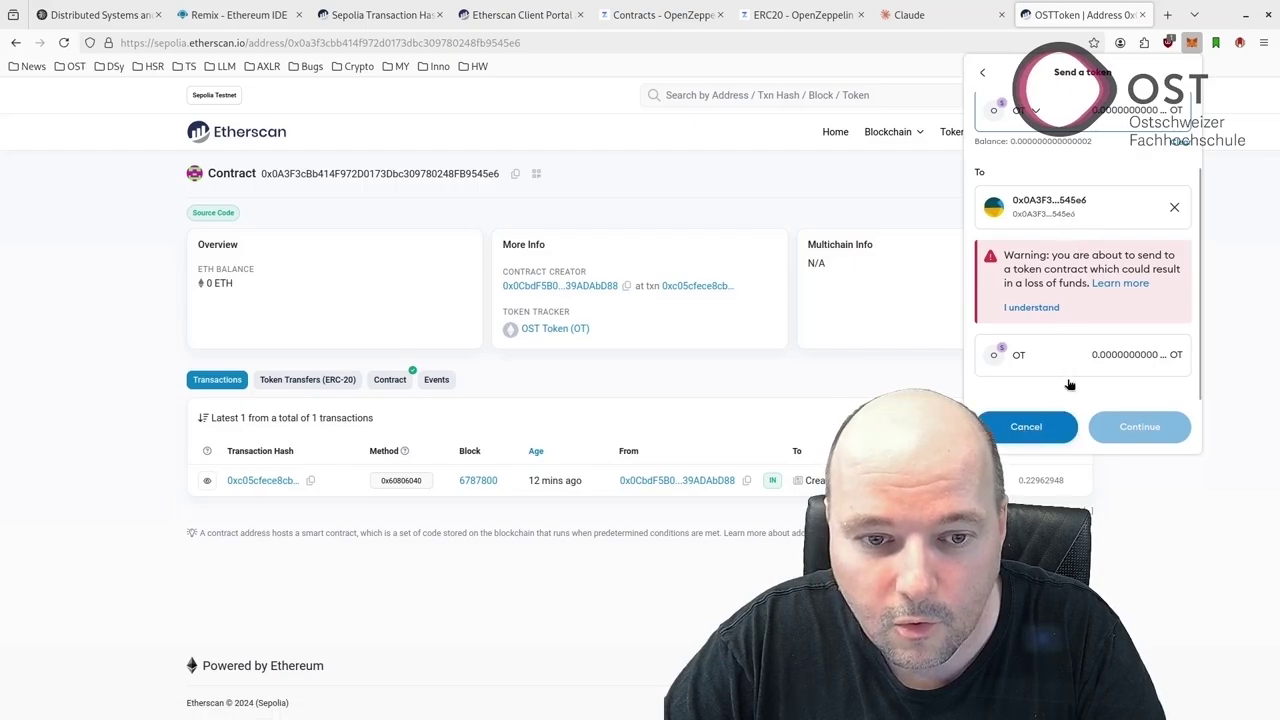
{"action": "scroll", "coordinate": [1048, 204], "scroll_direction": "up", "scroll_amount": 2}
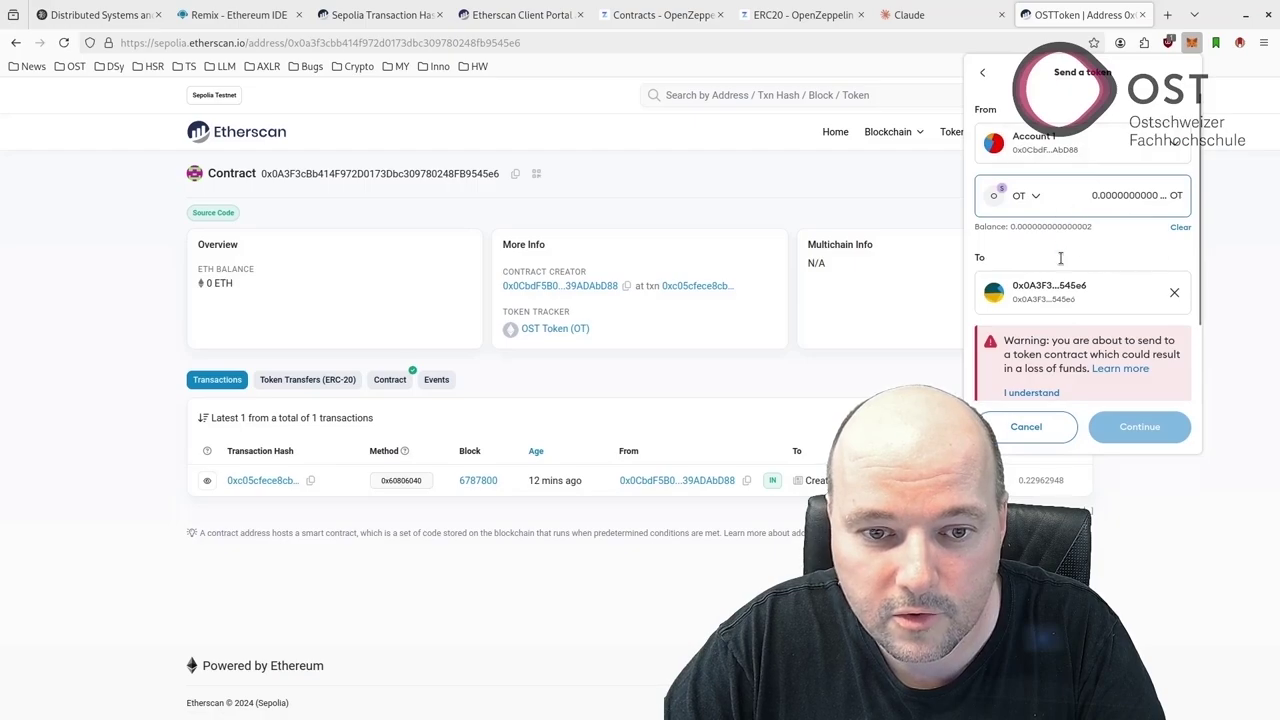
{"action": "scroll", "coordinate": [1061, 258], "scroll_direction": "down", "scroll_amount": 1}
{"action": "left_click", "coordinate": [1031, 360]}
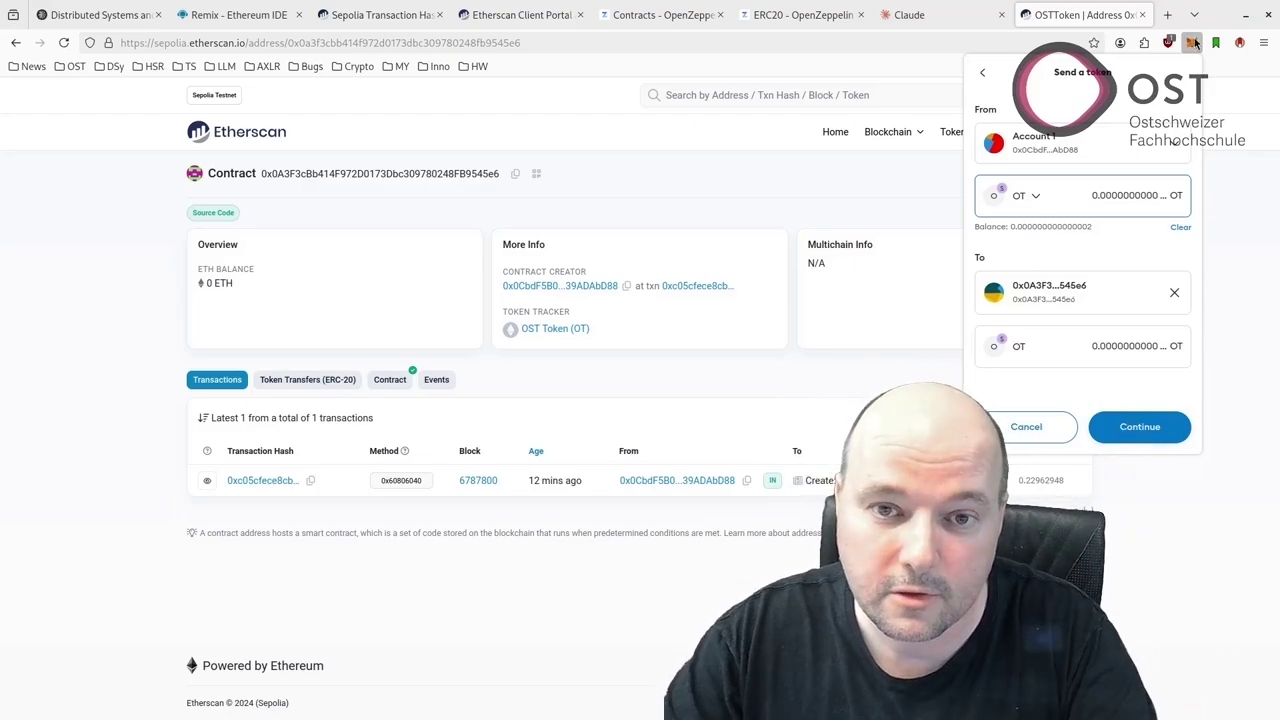
{"action": "left_click", "coordinate": [1195, 43]}
In Write Contract, fill transfer with the contract address as recipient and value 2000
{"action": "left_click", "coordinate": [398, 383]}
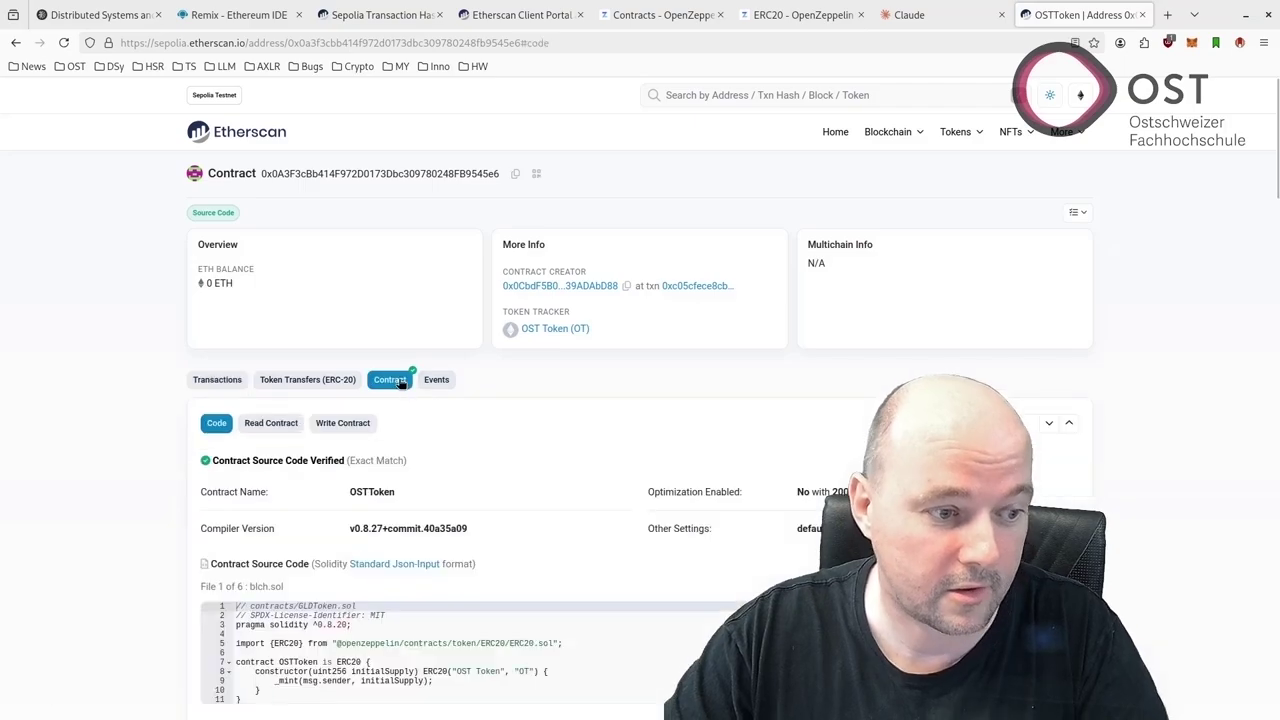
{"action": "scroll", "coordinate": [398, 407], "scroll_direction": "down", "scroll_amount": 1}
{"action": "left_click", "coordinate": [362, 340]}
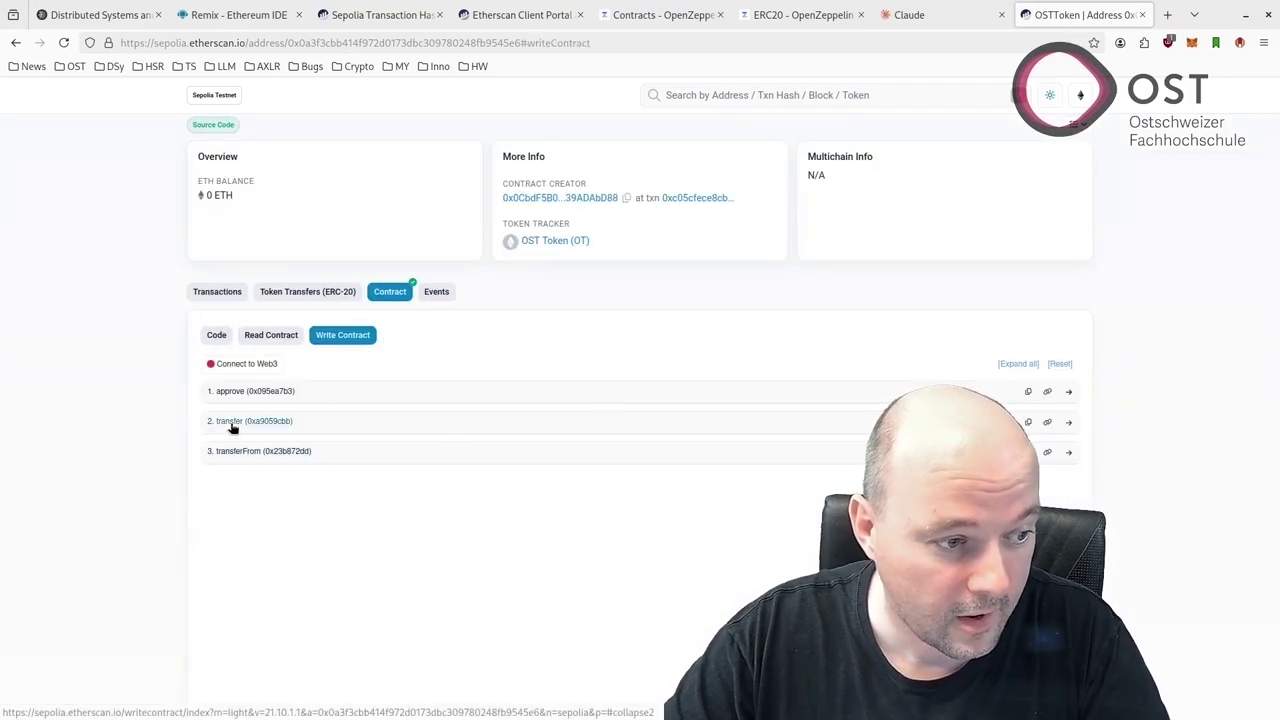
{"action": "left_click", "coordinate": [236, 422]}
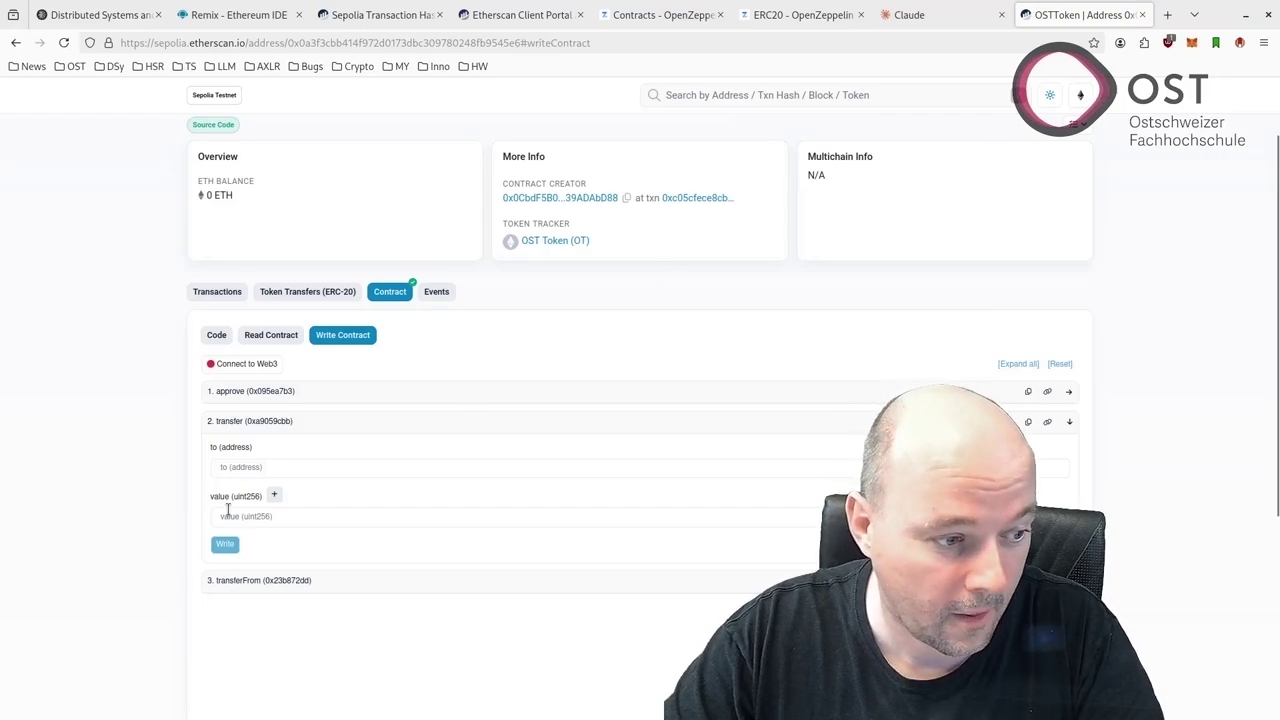
{"action": "left_click", "coordinate": [280, 466]}
{"action": "type", "text": "0x0A3F3cBb414F972D0173Dbc309780248FB9545e6"}
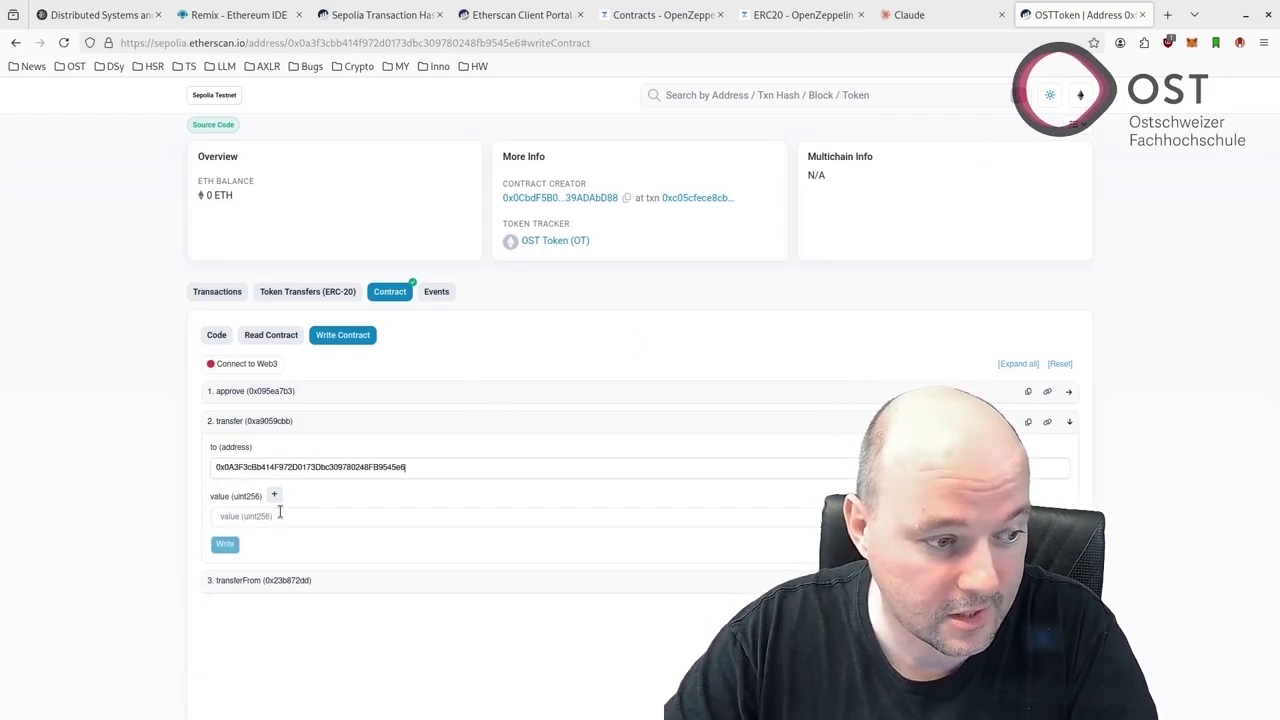
{"action": "left_click", "coordinate": [280, 514]}
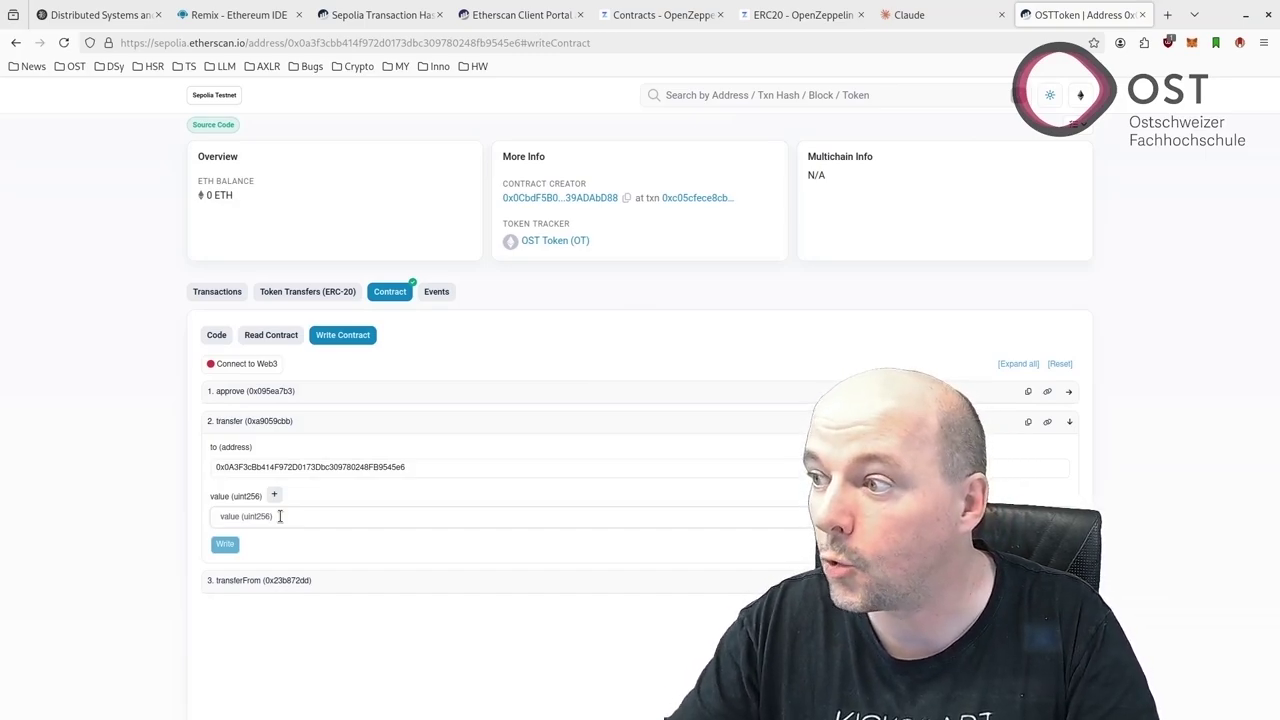
{"action": "type", "text": "2000"}
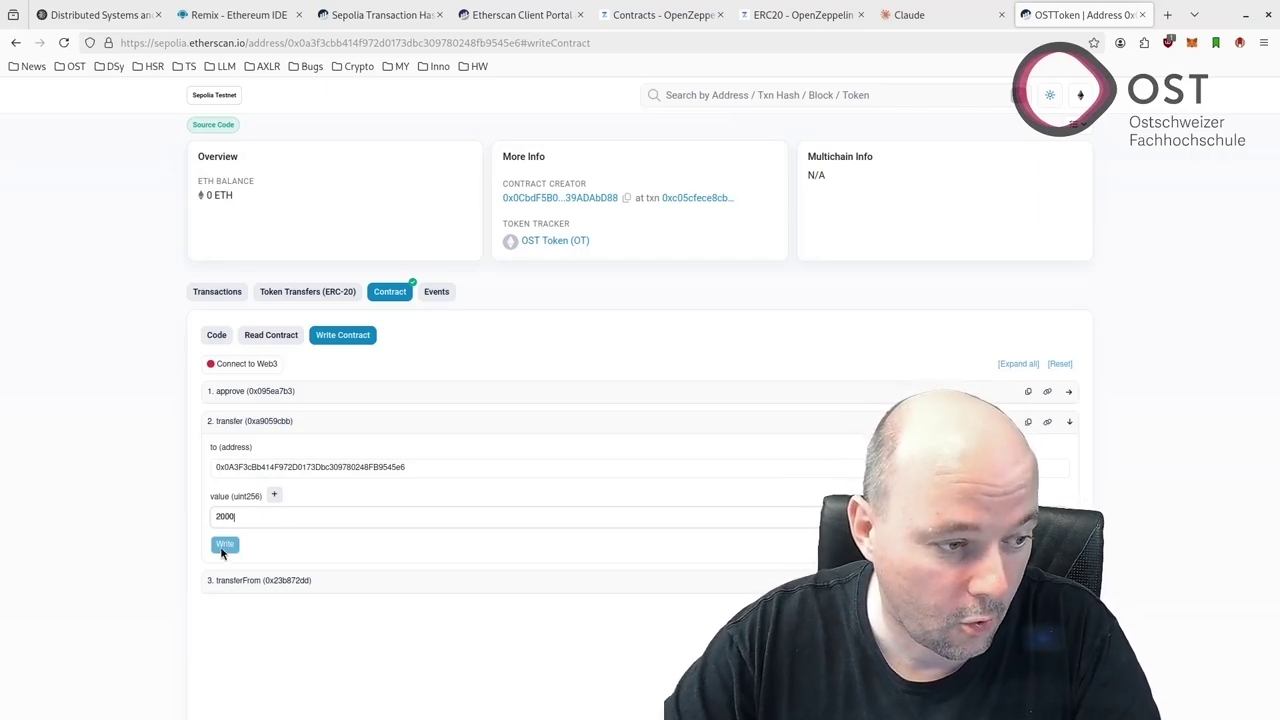
Connect MetaMask, submit the transfer write, reject it at signing, and return to Remix
{"action": "left_click", "coordinate": [250, 364]}
{"action": "left_click", "coordinate": [778, 441]}
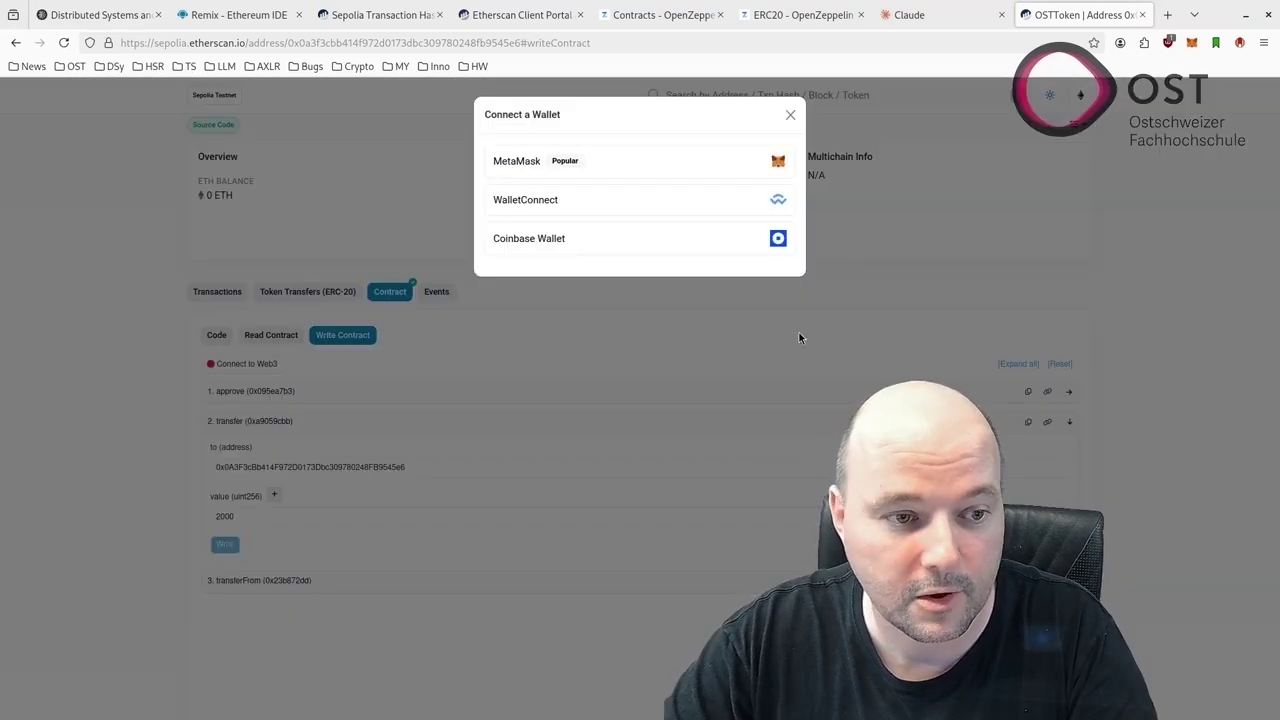
{"action": "left_click", "coordinate": [638, 162]}
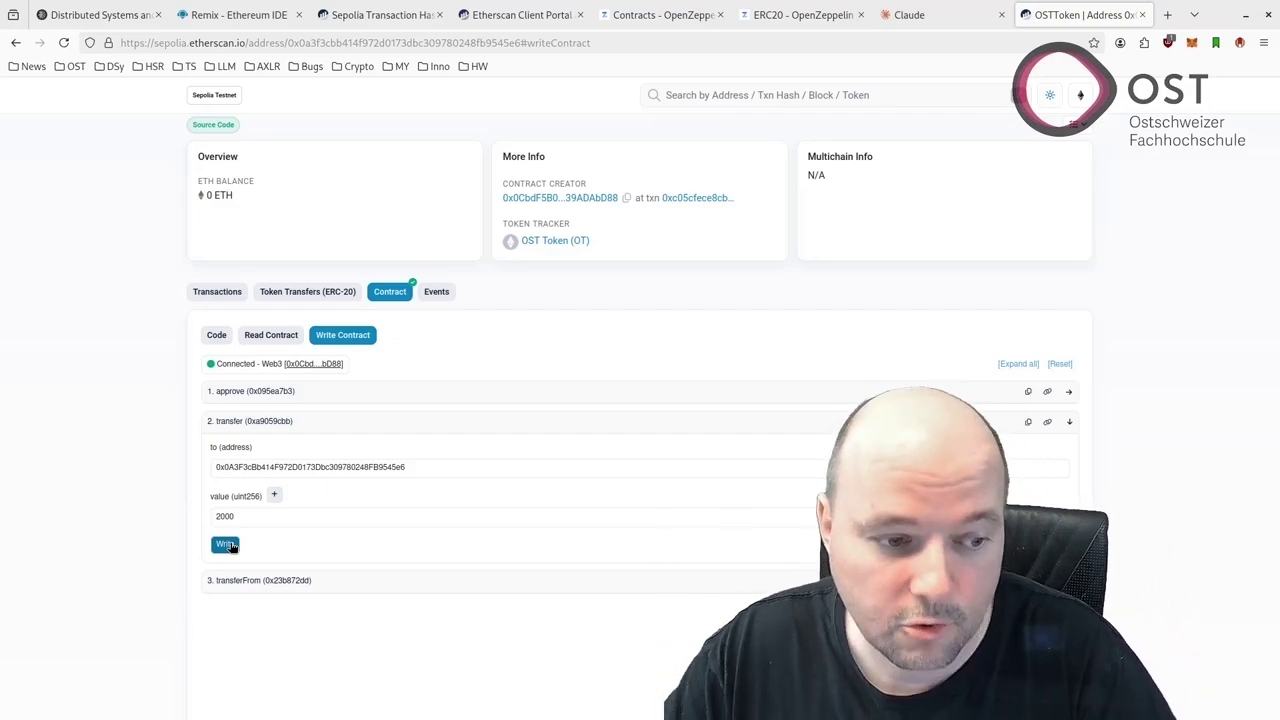
{"action": "left_click", "coordinate": [226, 544]}
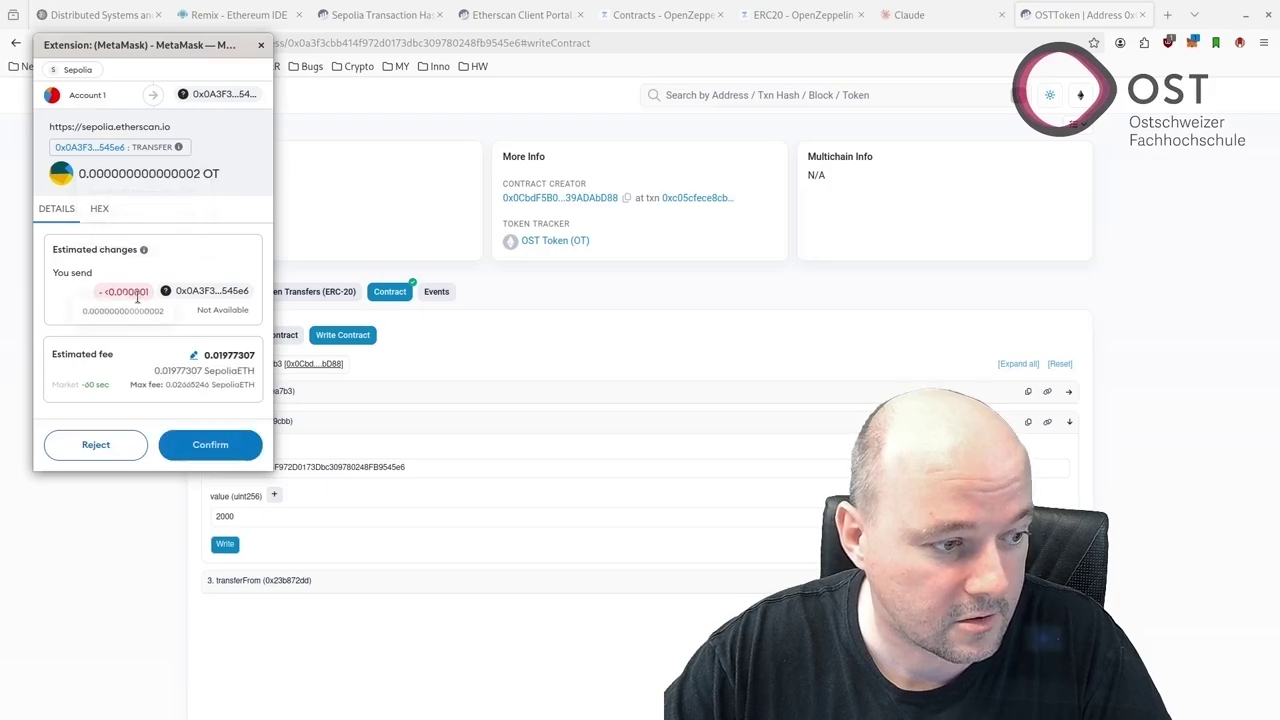
{"action": "left_click", "coordinate": [66, 446]}
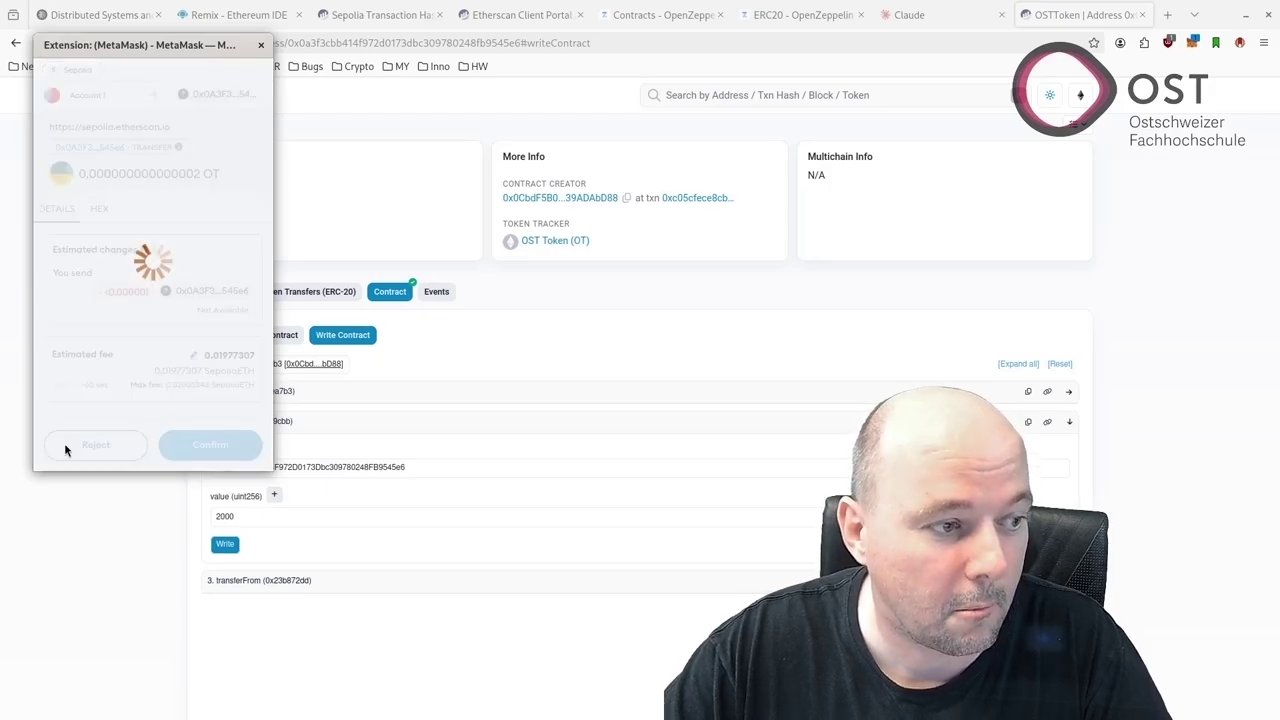
{"action": "scroll", "coordinate": [400, 368], "scroll_direction": "down", "scroll_amount": 3}
{"action": "scroll", "coordinate": [406, 370], "scroll_direction": "up", "scroll_amount": 3}
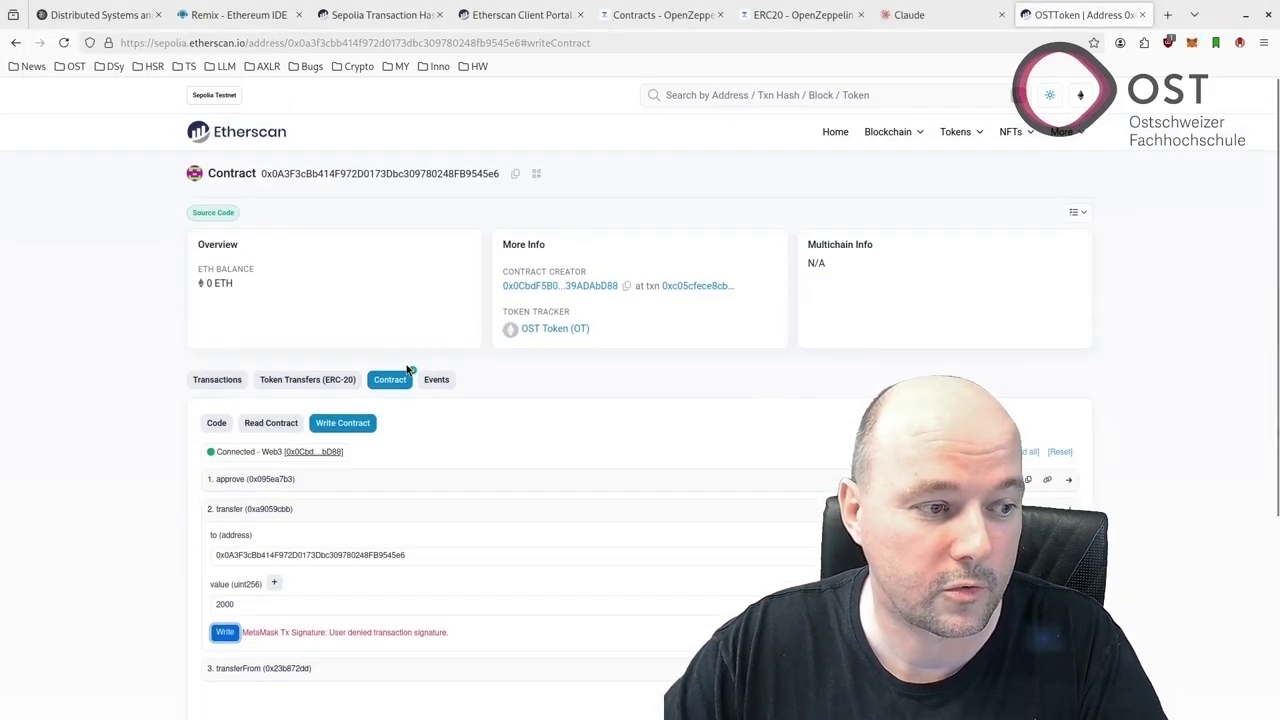
{"action": "scroll", "coordinate": [370, 475], "scroll_direction": "down", "scroll_amount": 3}
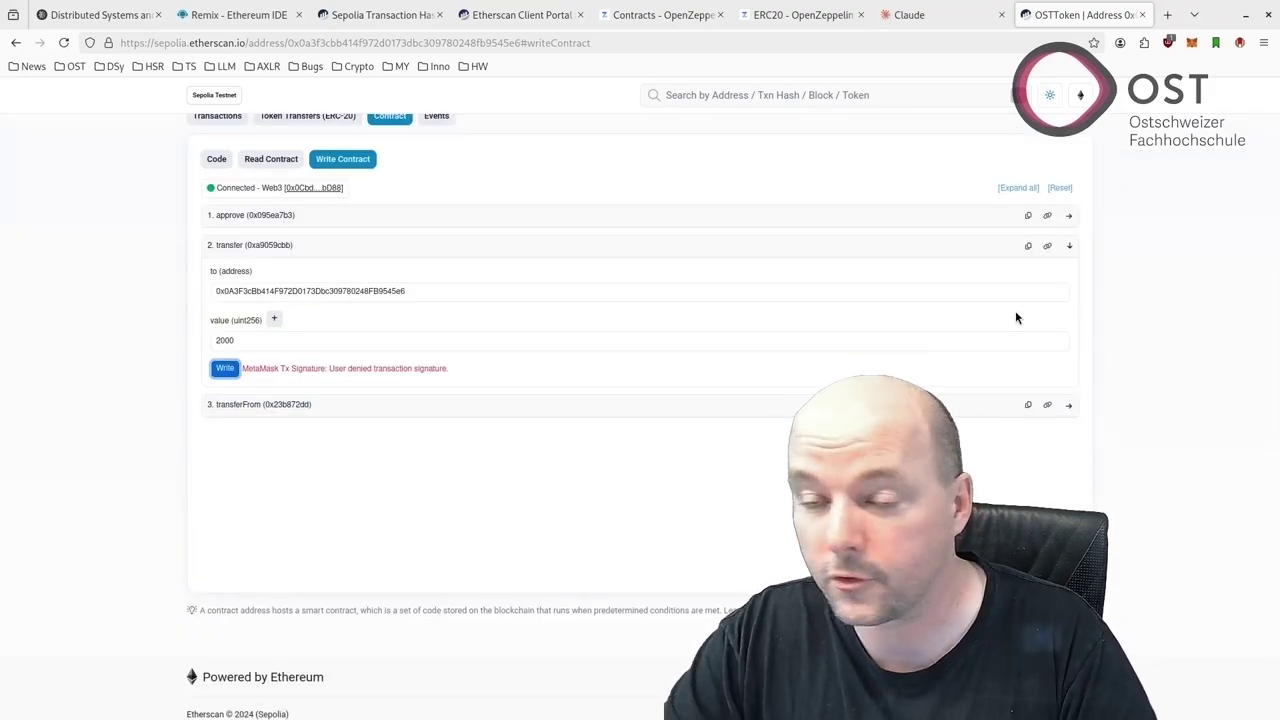
{"action": "left_click", "coordinate": [265, 15]}
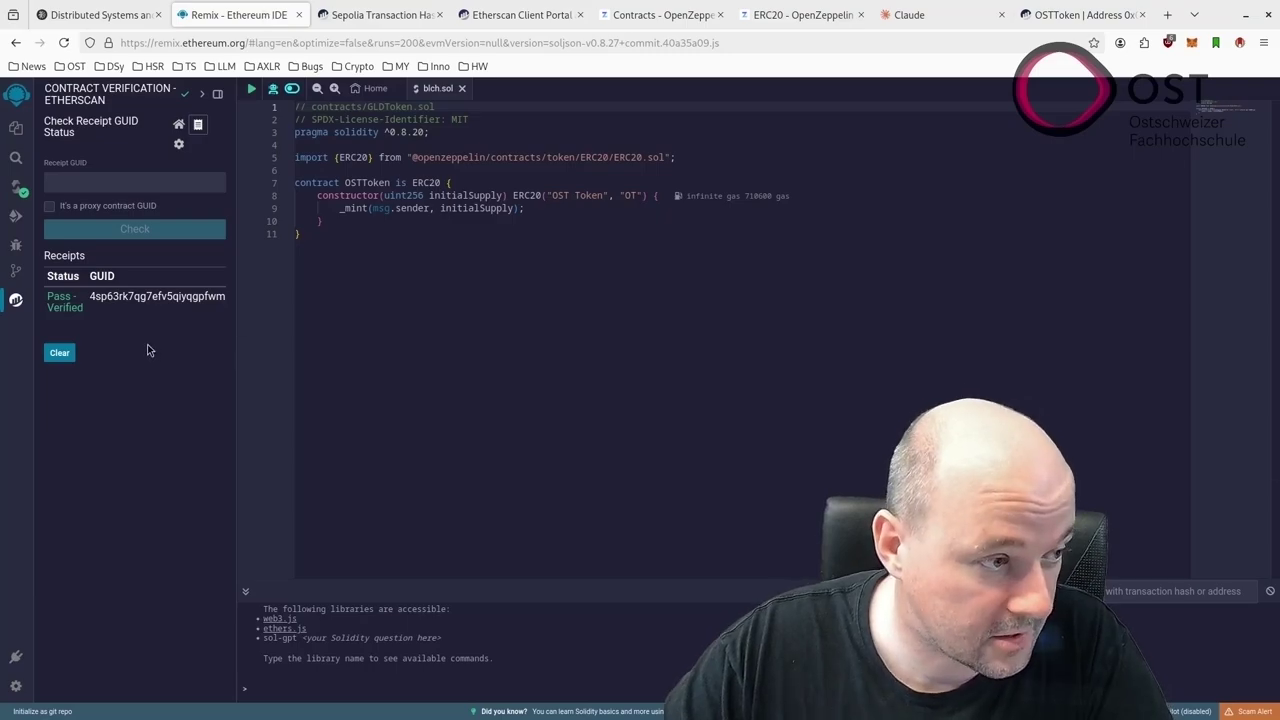
Load the deployed OSTToken contract in Remix from its Sepolia address copied from Etherscan
{"action": "left_click", "coordinate": [16, 187]}
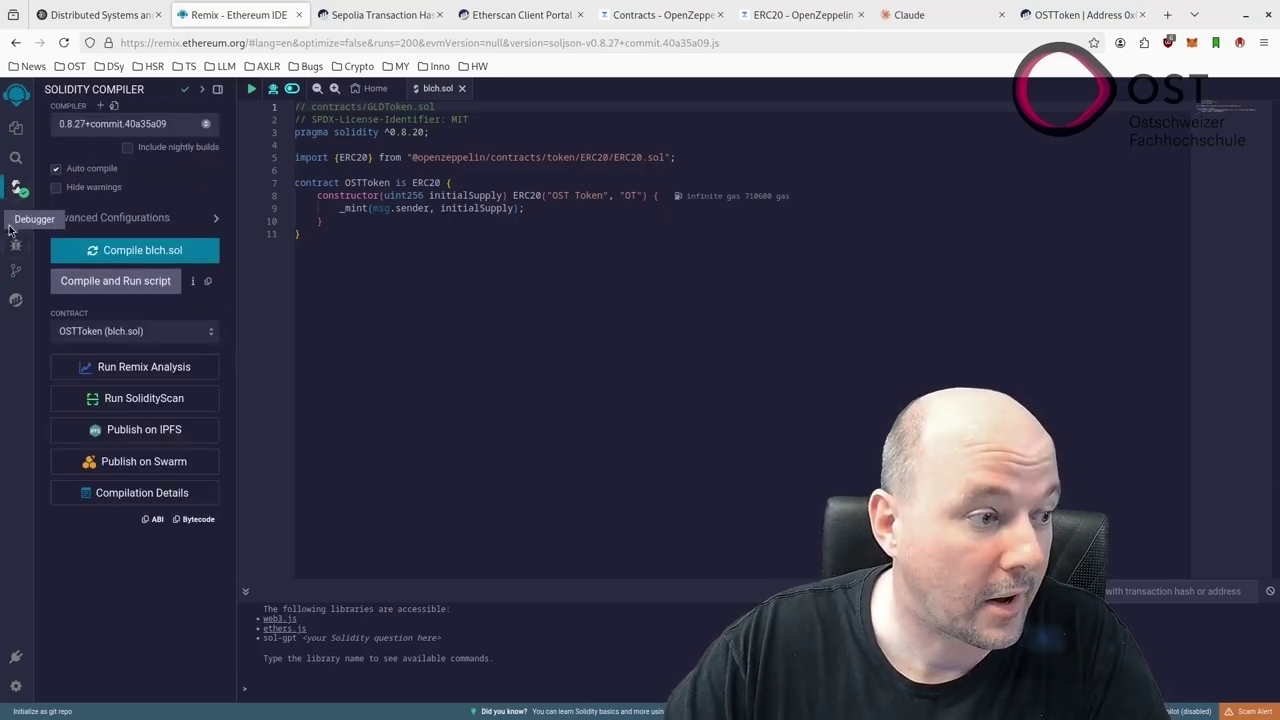
{"action": "left_click", "coordinate": [16, 215]}
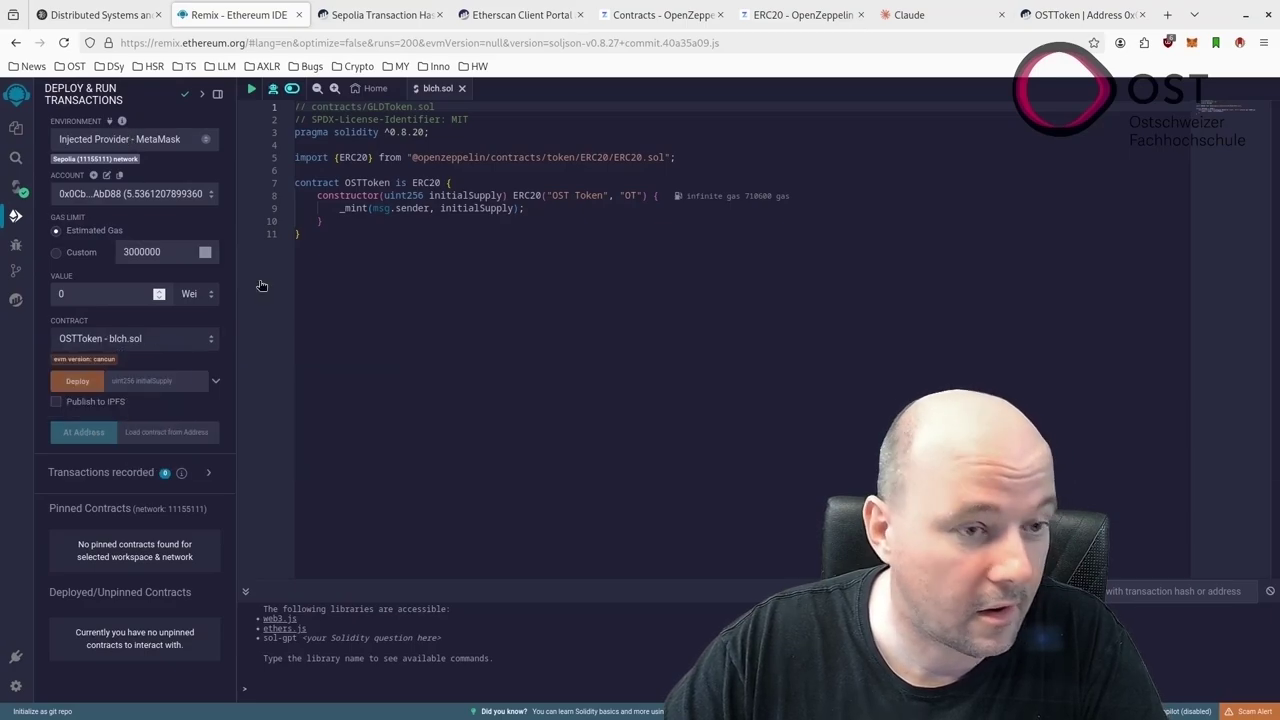
{"action": "left_click", "coordinate": [1080, 14]}
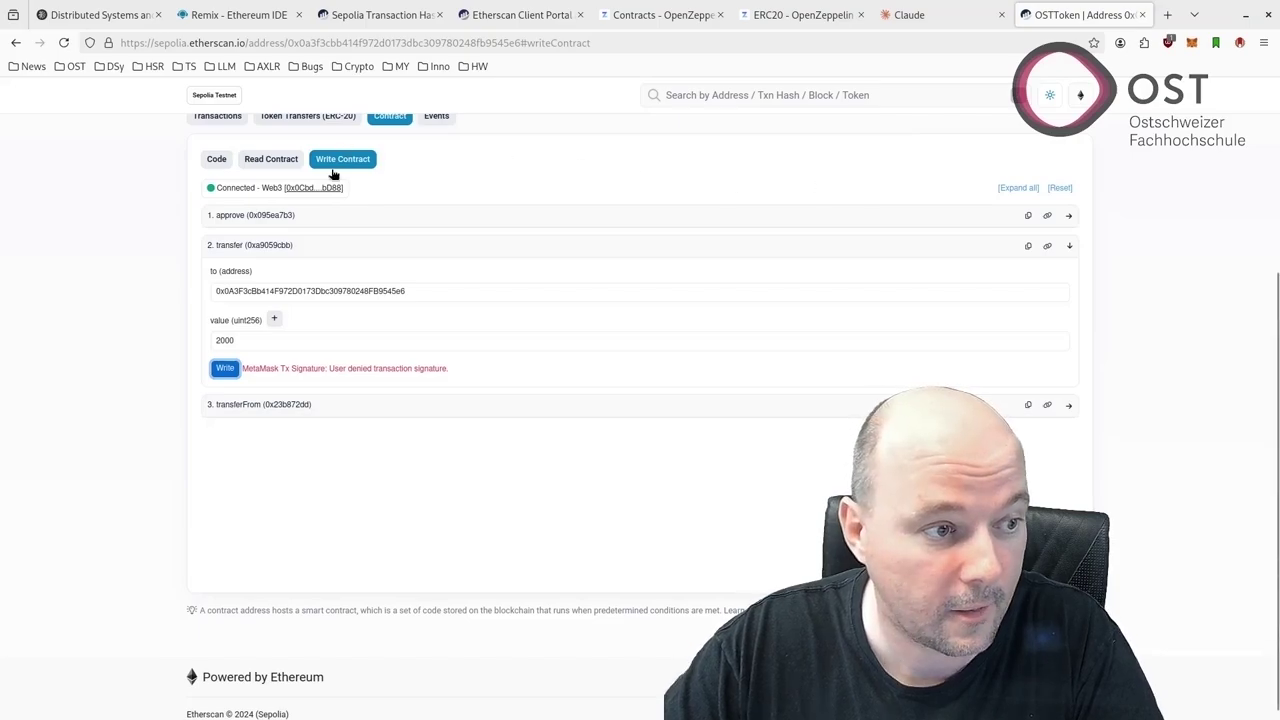
{"action": "scroll", "coordinate": [350, 171], "scroll_direction": "up", "scroll_amount": 5}
{"action": "left_click", "coordinate": [513, 174]}
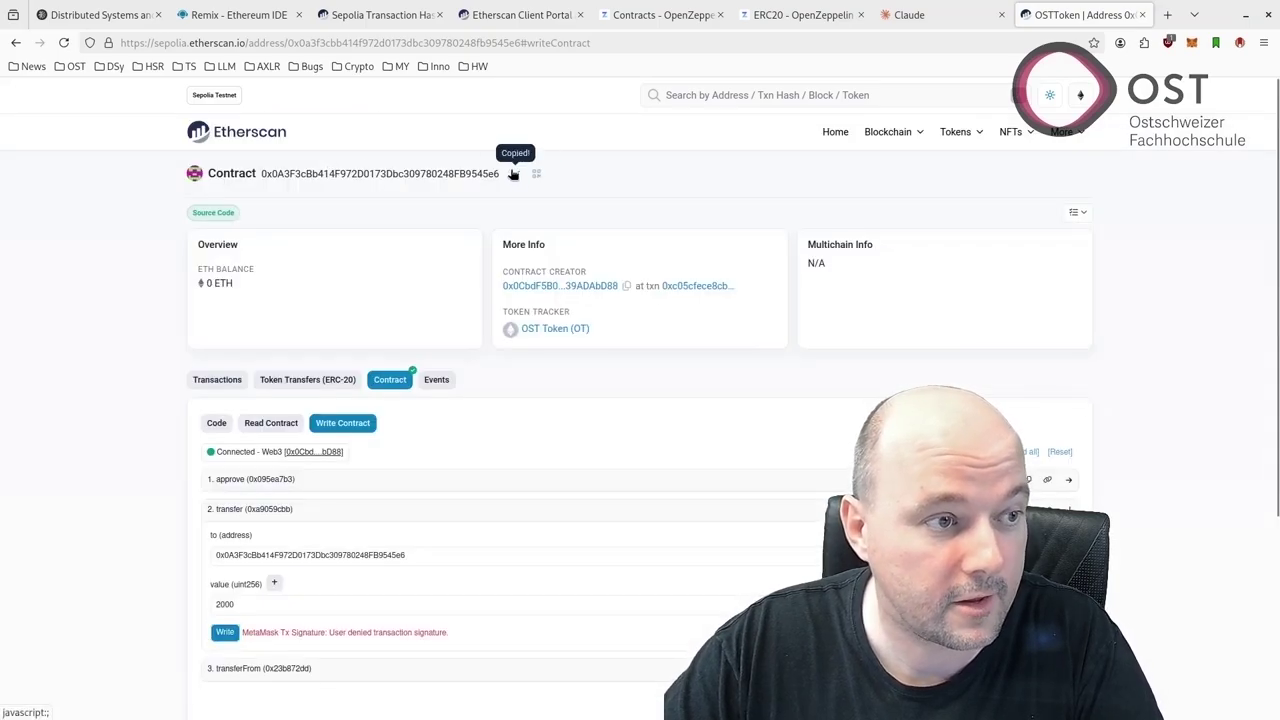
{"action": "left_click", "coordinate": [240, 14]}
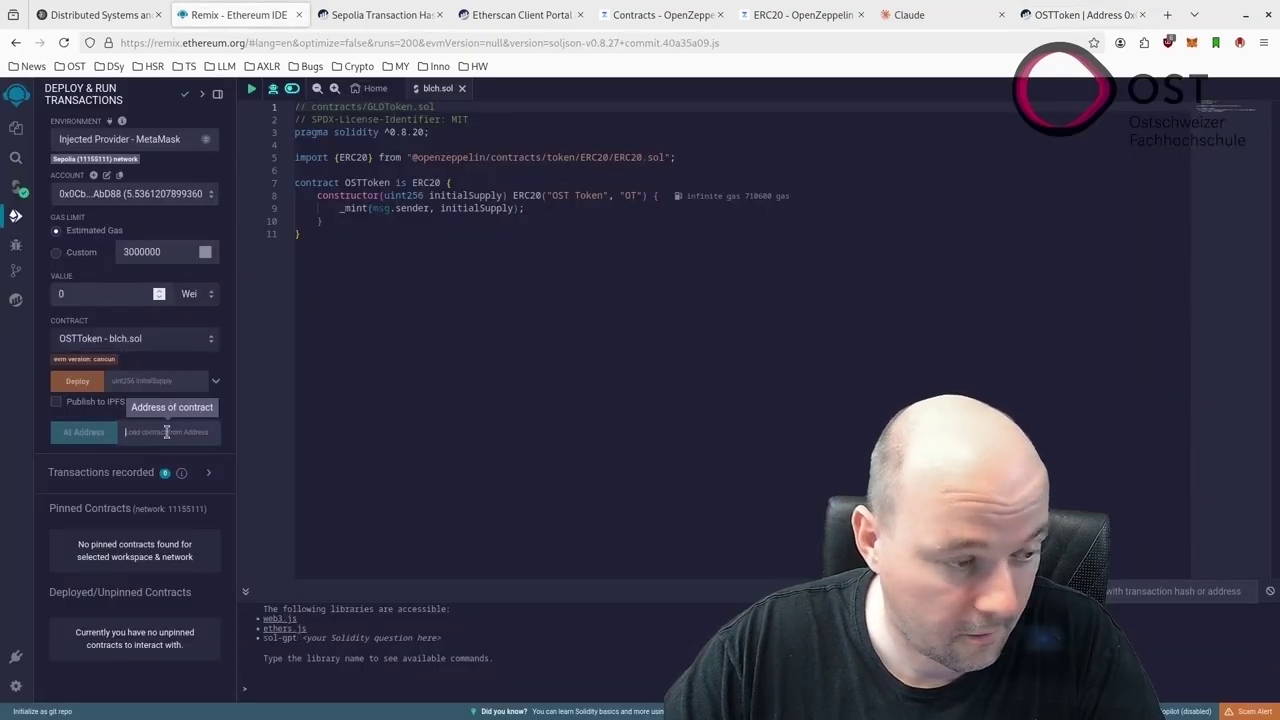
{"action": "key", "text": "ctrl+v"}
{"action": "left_click", "coordinate": [83, 432]}
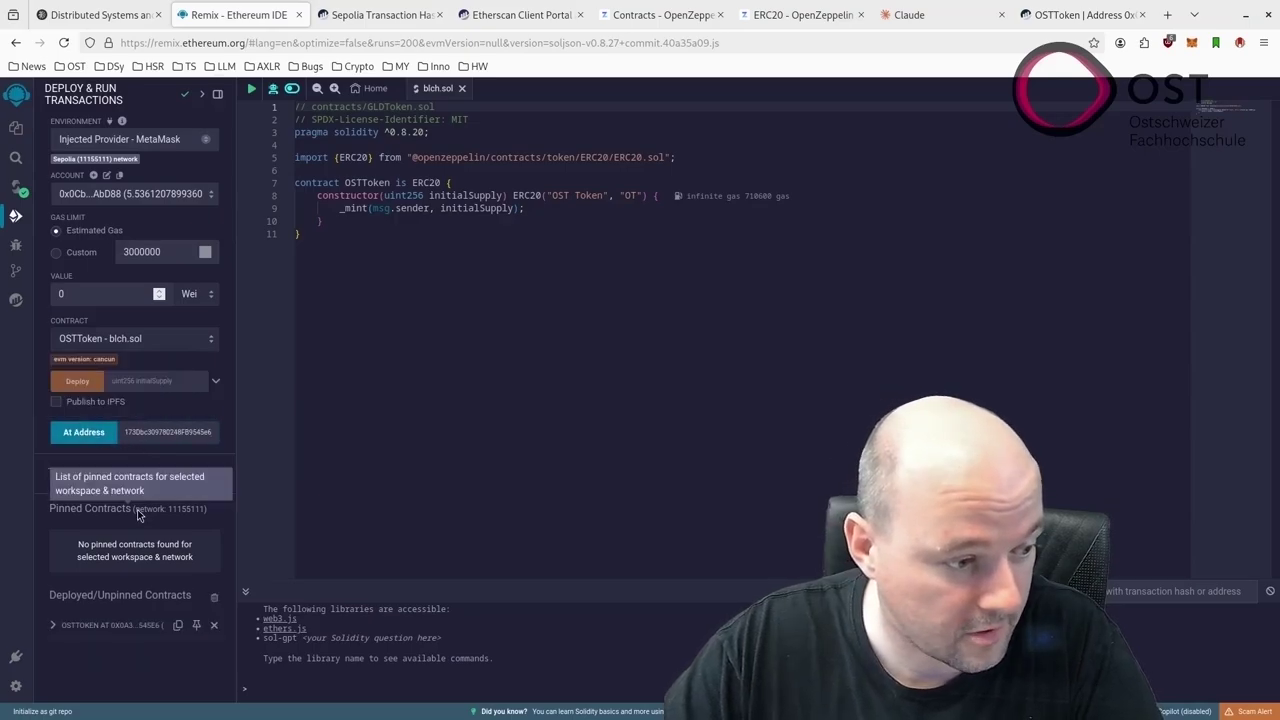
Expand the transfer function's inputs and copy the Sepolia transaction's sender address from Etherscan
{"action": "left_click", "coordinate": [52, 626]}
{"action": "scroll", "coordinate": [96, 612], "scroll_direction": "down", "scroll_amount": 4}
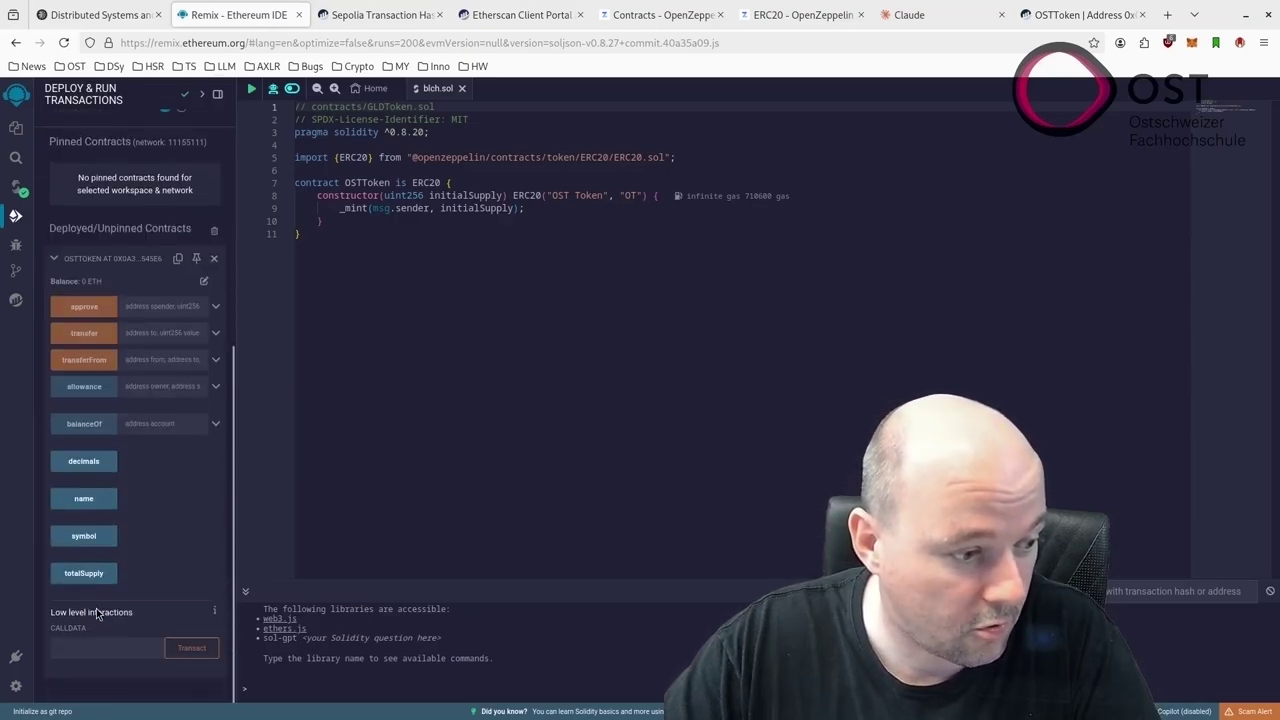
{"action": "left_click", "coordinate": [215, 334]}
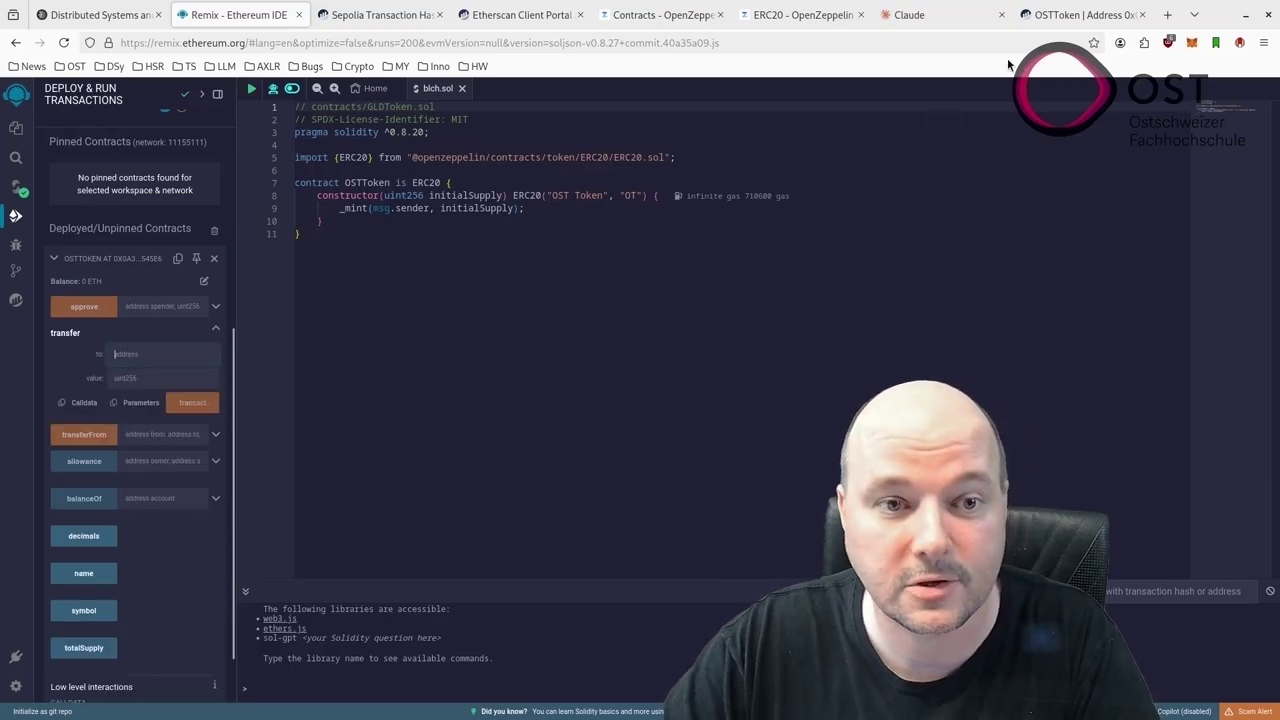
{"action": "left_click", "coordinate": [545, 15]}
{"action": "left_click", "coordinate": [385, 15]}
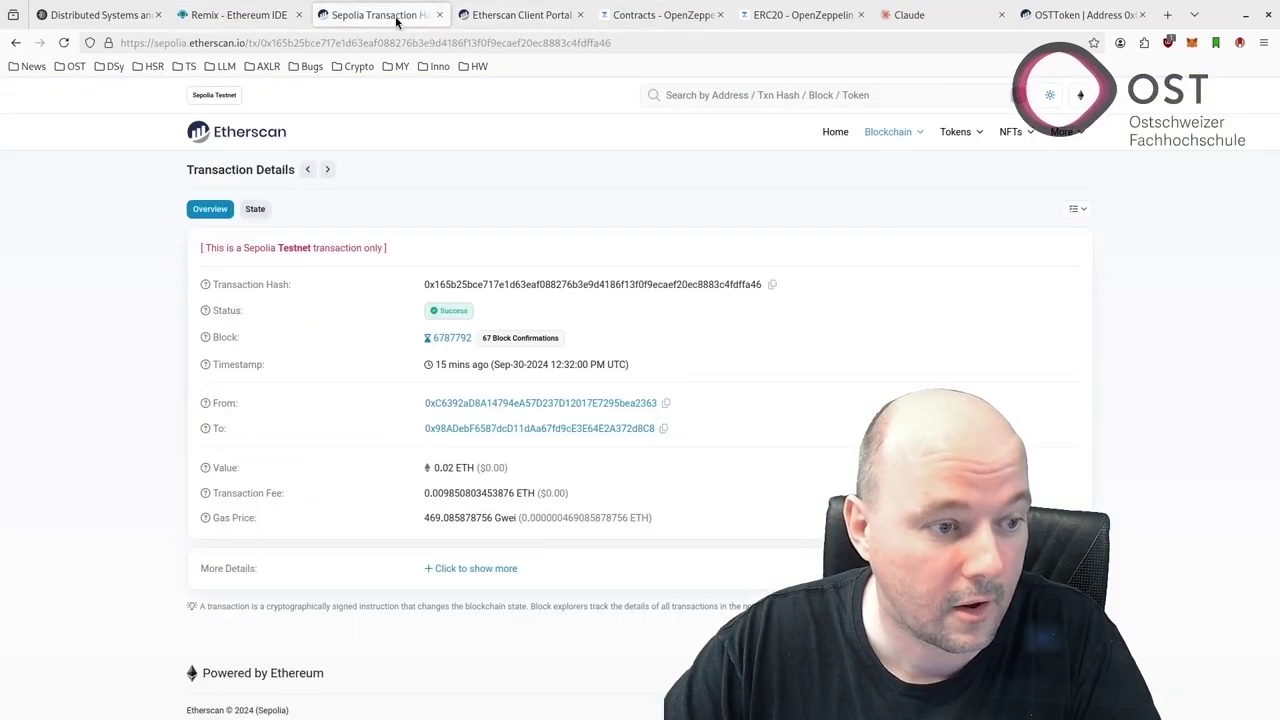
{"action": "left_click", "coordinate": [667, 403]}
{"action": "left_click", "coordinate": [235, 15]}
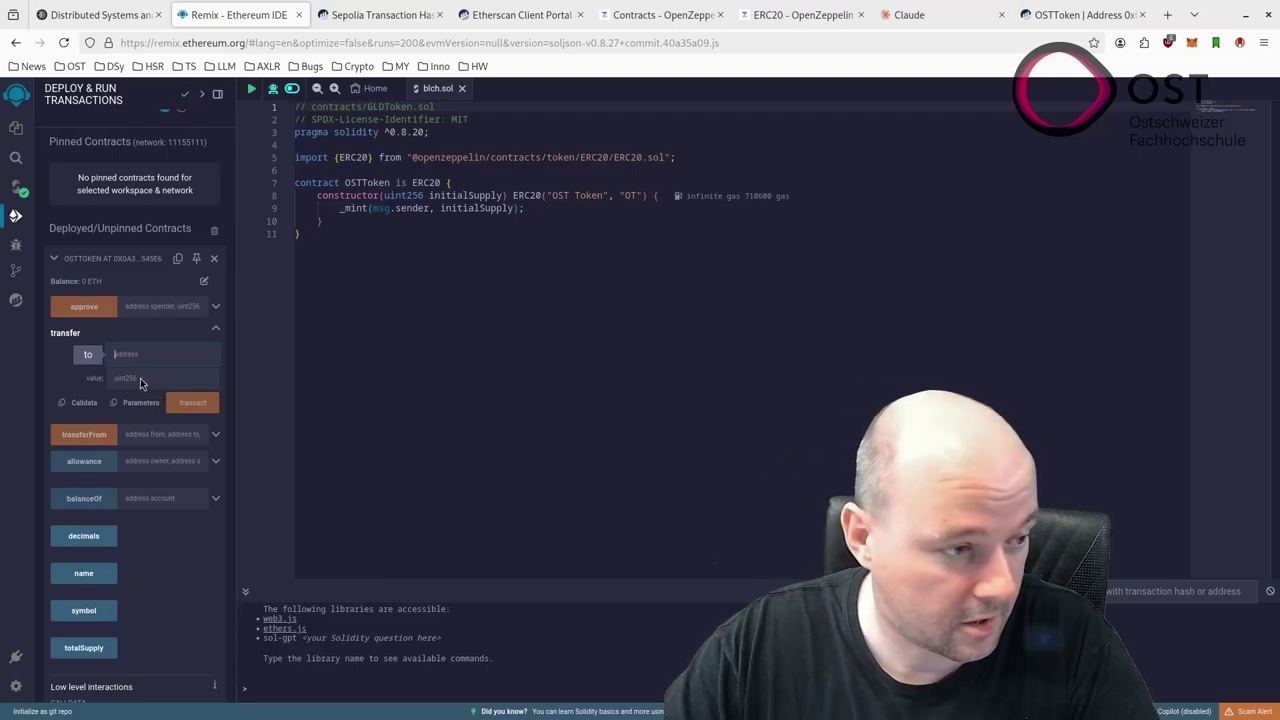
Send a 2000-token transfer to that sender address, then reject the MetaMask signature request
{"action": "left_click", "coordinate": [157, 354]}
{"action": "key", "text": "ctrl+v"}
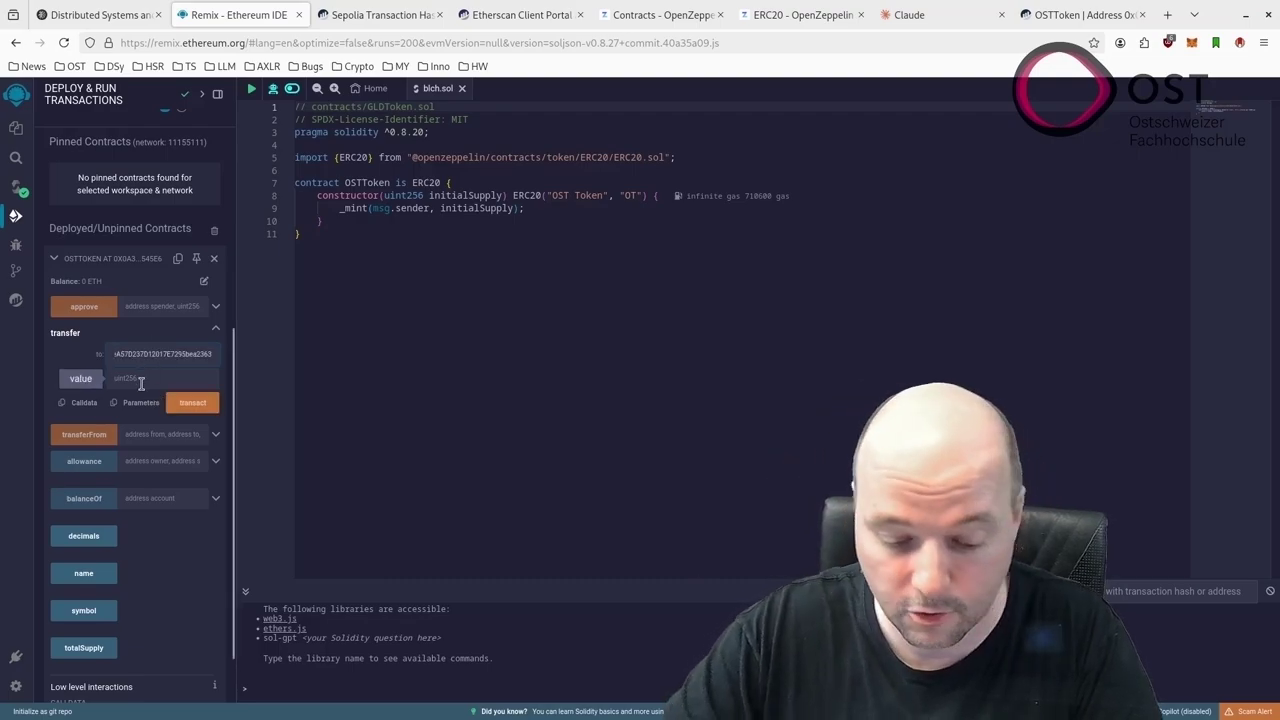
{"action": "left_click", "coordinate": [141, 380]}
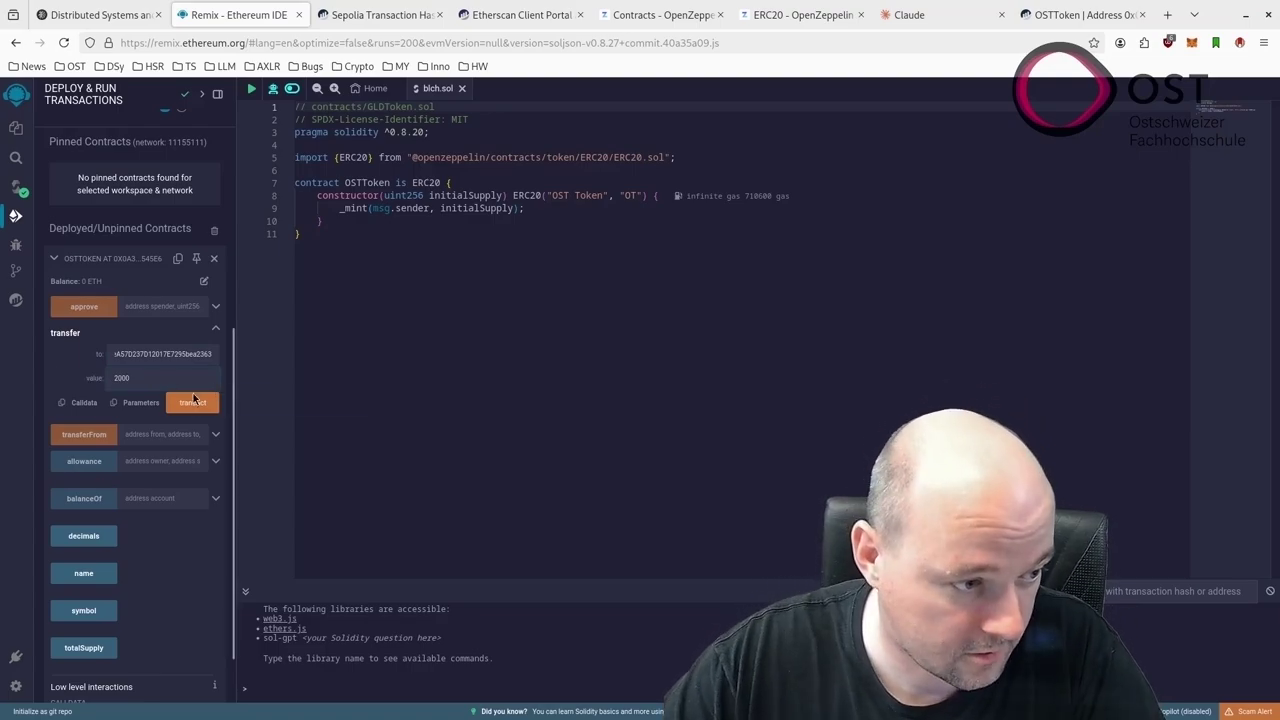
{"action": "left_click", "coordinate": [187, 406]}
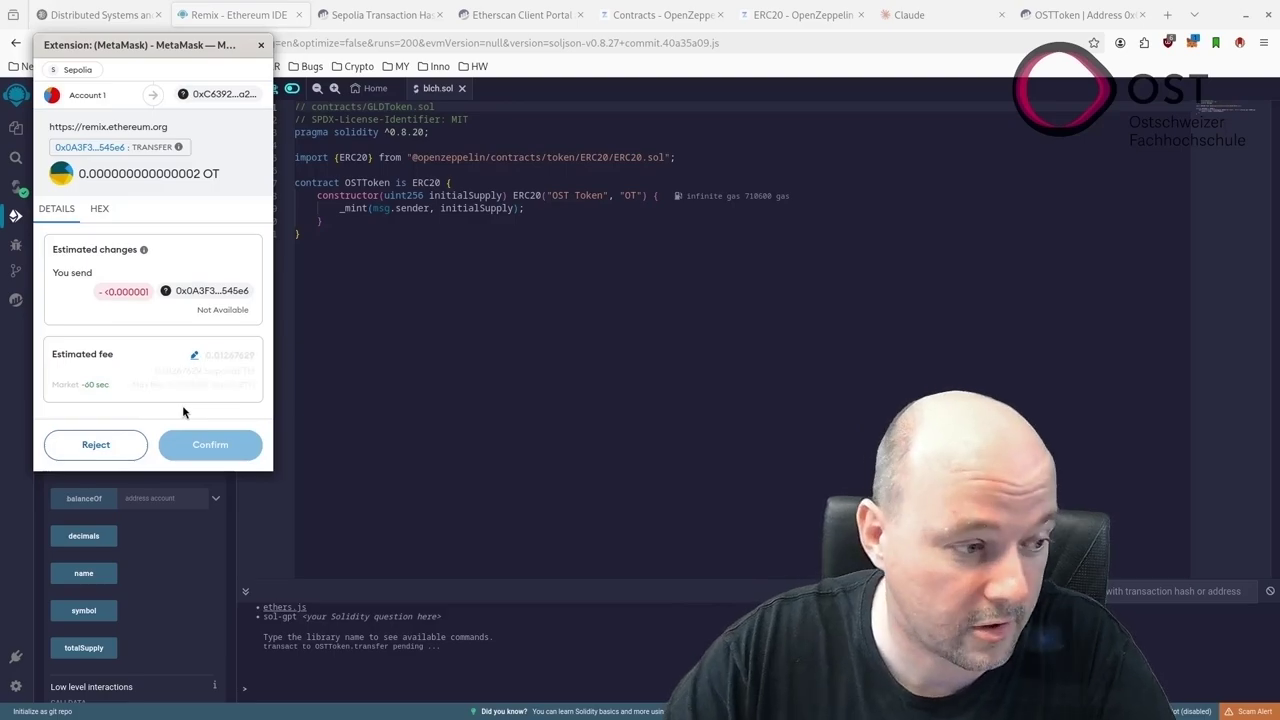
{"action": "left_click", "coordinate": [96, 450]}
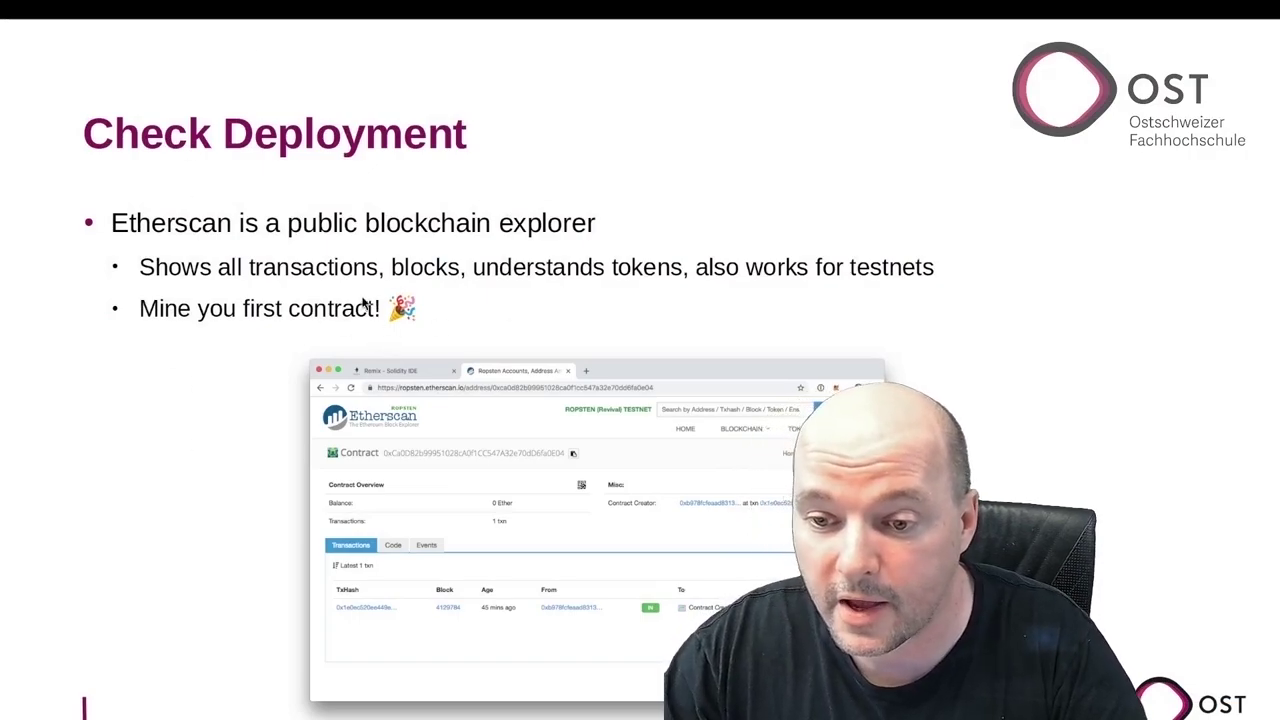
Advance to the 'Gas: Ethereum's Fuel' slide and reveal its fee-schedule table
{"action": "key", "text": "Right"}
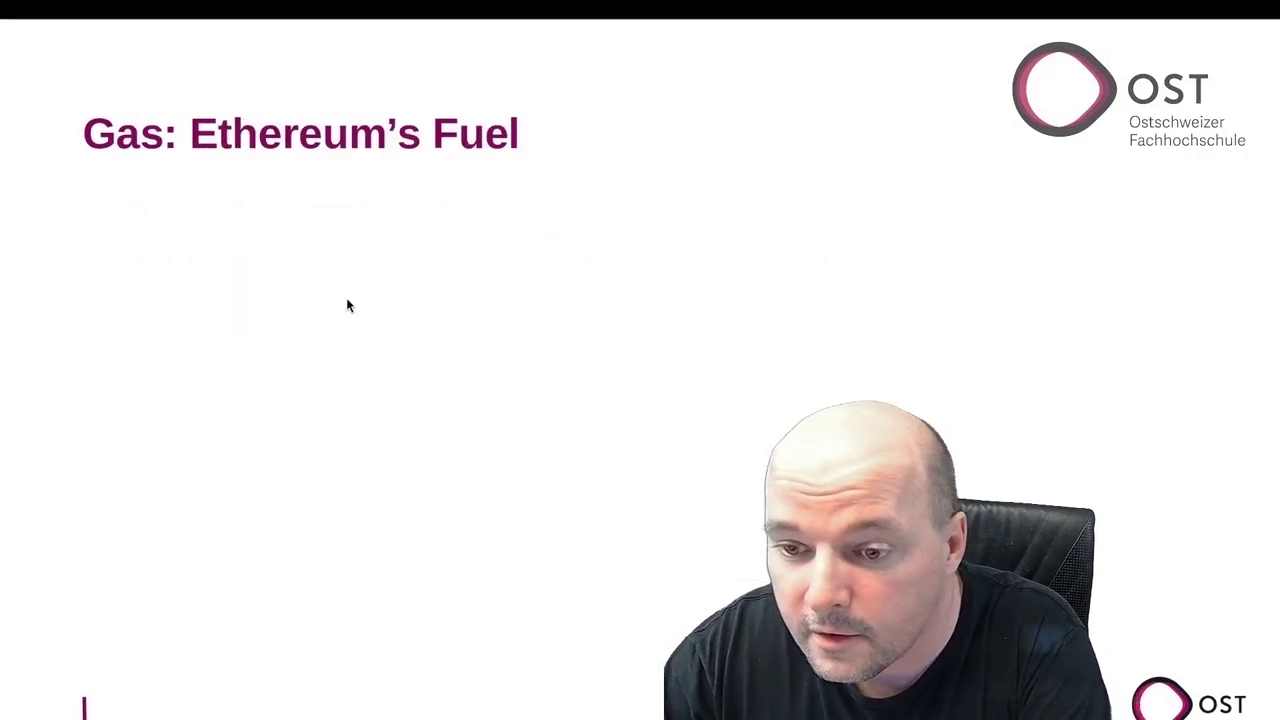
{"action": "key", "text": "Right"}
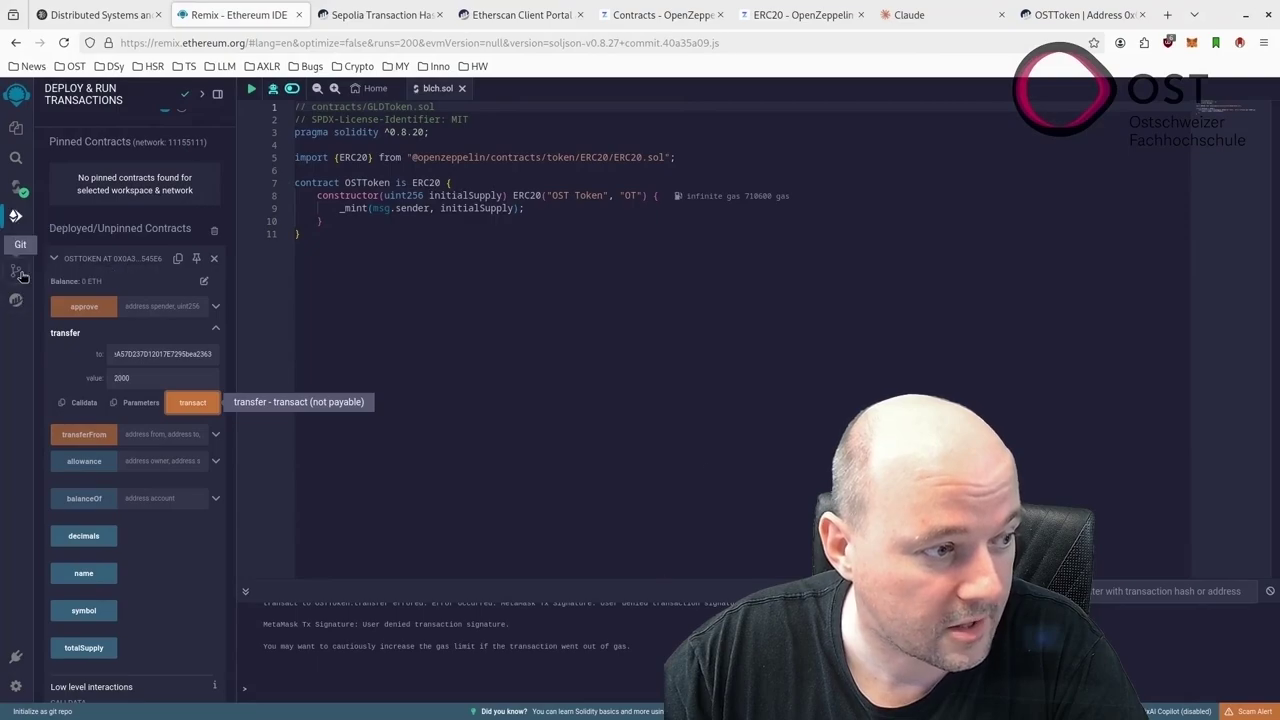
Paste OSTToken's compiled bytecode from Remix into a new untitled Geany document, then minimize Geany
{"action": "left_click", "coordinate": [16, 187]}
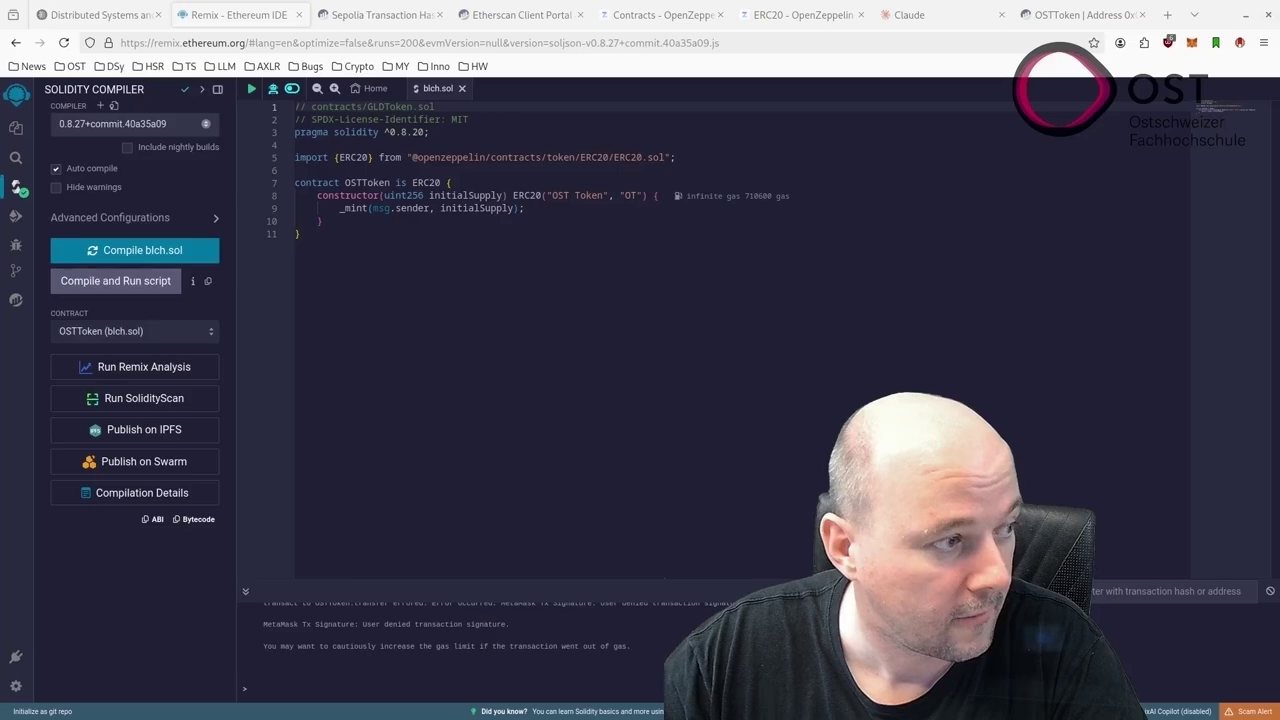
{"action": "key", "text": "alt+Tab"}
{"action": "left_click_drag", "start_coordinate": [660, 78], "coordinate": [664, 80]}
{"action": "key", "text": "ctrl+n"}
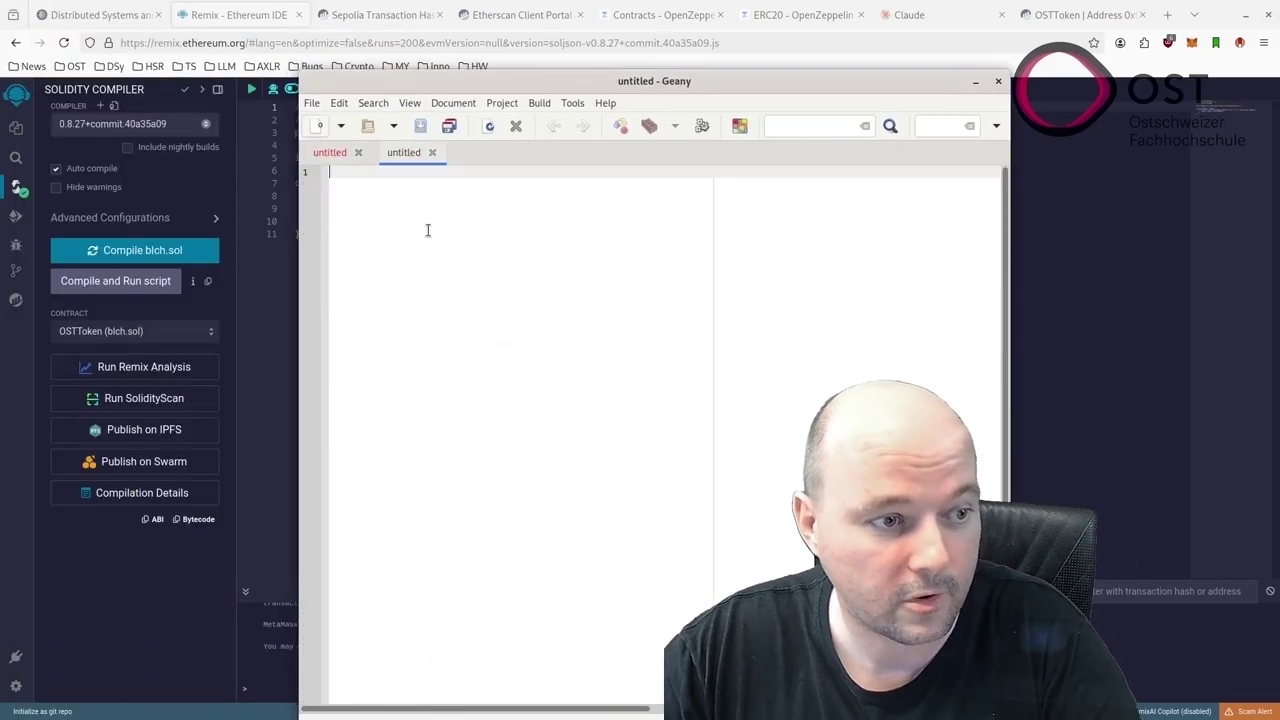
{"action": "key", "text": "ctrl+v"}
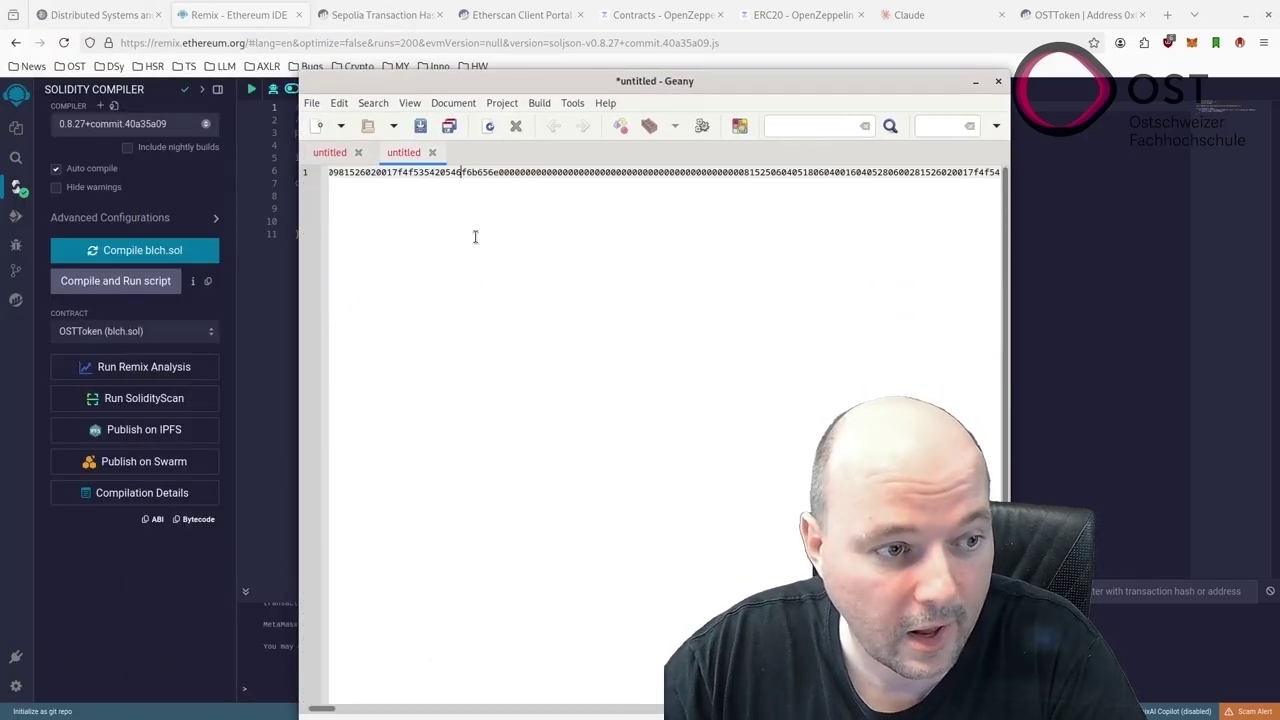
{"action": "mouse_move", "coordinate": [325, 710]}
{"action": "left_mouse_down"}
{"action": "mouse_move", "coordinate": [391, 710]}
{"action": "mouse_move", "coordinate": [314, 710]}
{"action": "left_mouse_up"}
{"action": "left_click", "coordinate": [975, 81]}
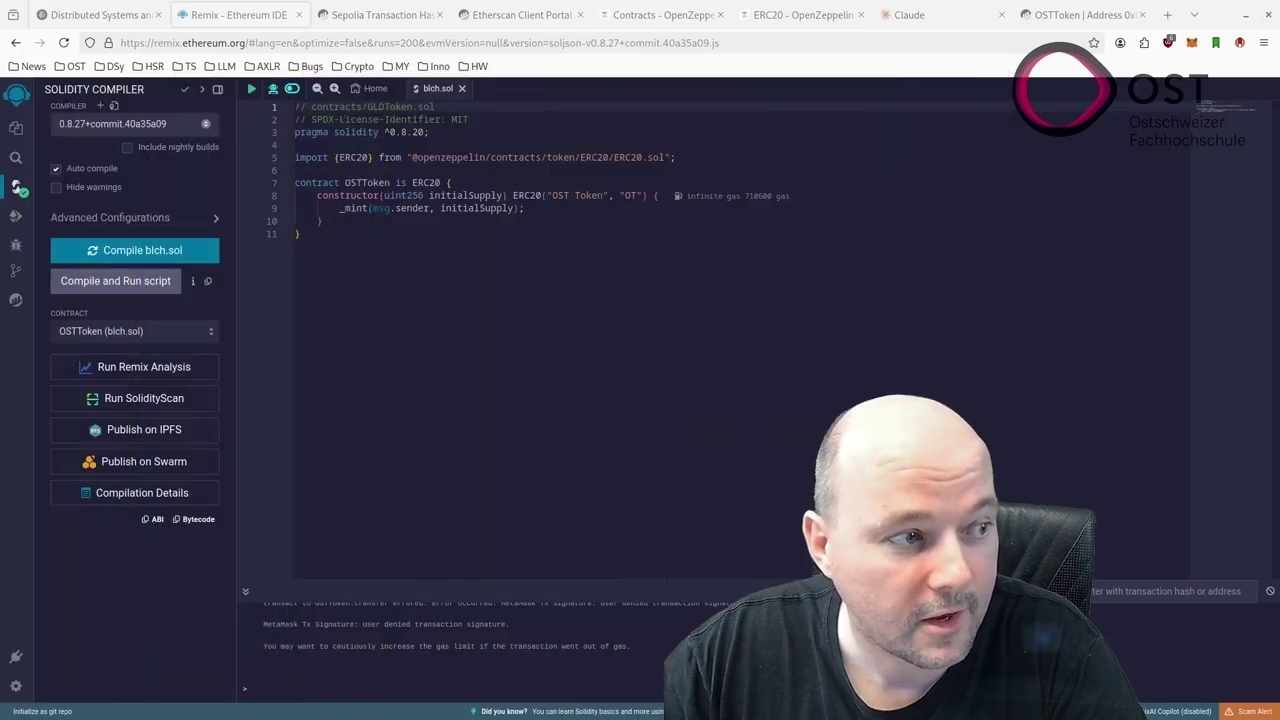
Show the verified source code on OSTToken's Etherscan contract page
{"action": "left_click", "coordinate": [1080, 14]}
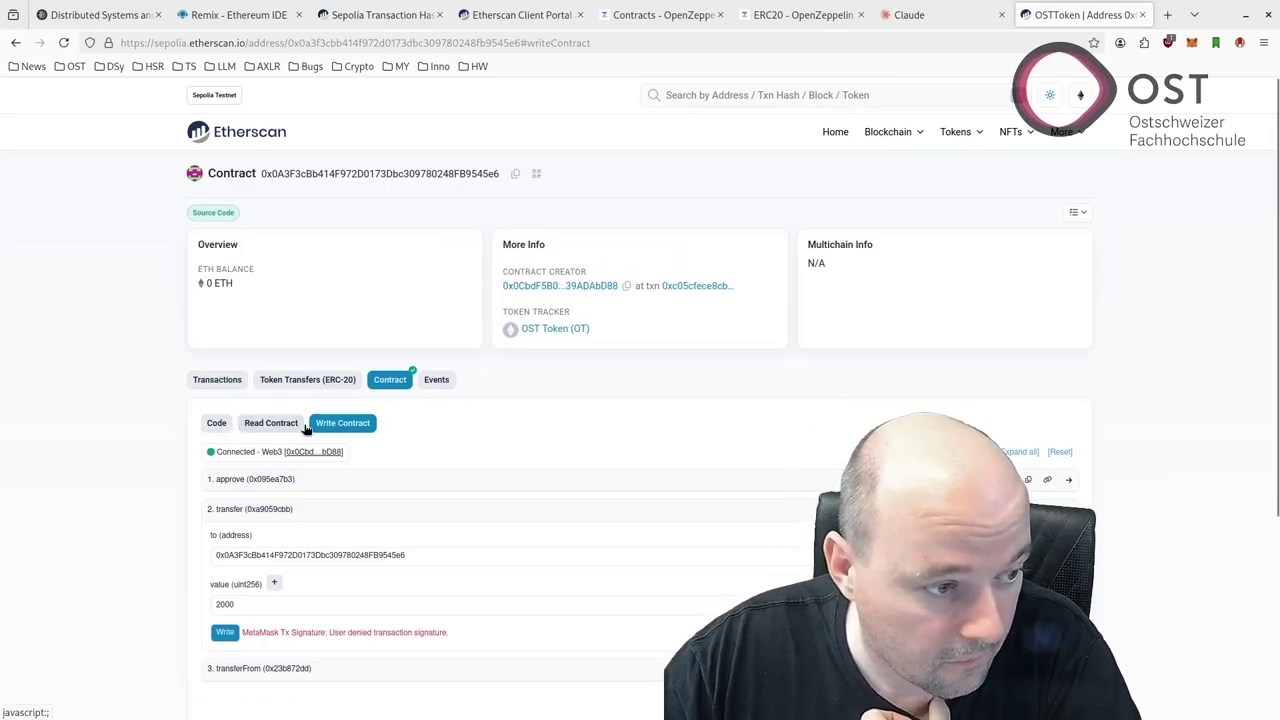
{"action": "scroll", "coordinate": [324, 512], "scroll_direction": "down", "scroll_amount": 1}
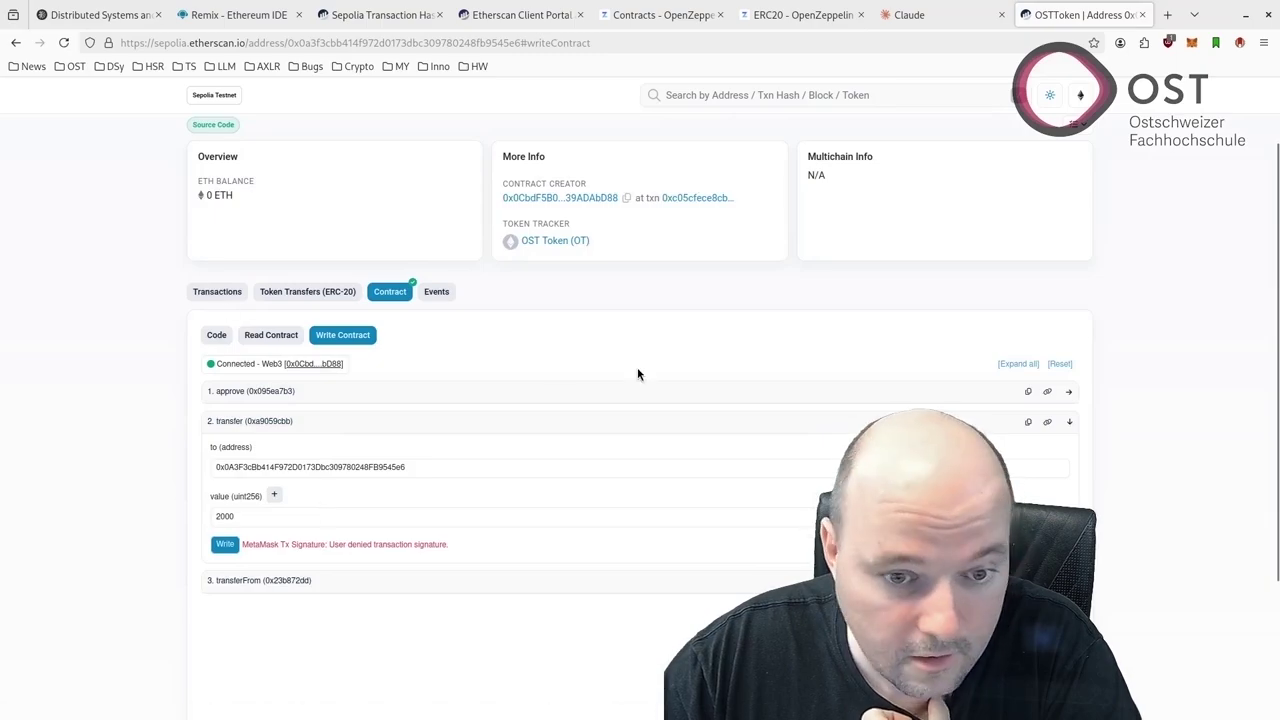
{"action": "left_click", "coordinate": [230, 336]}
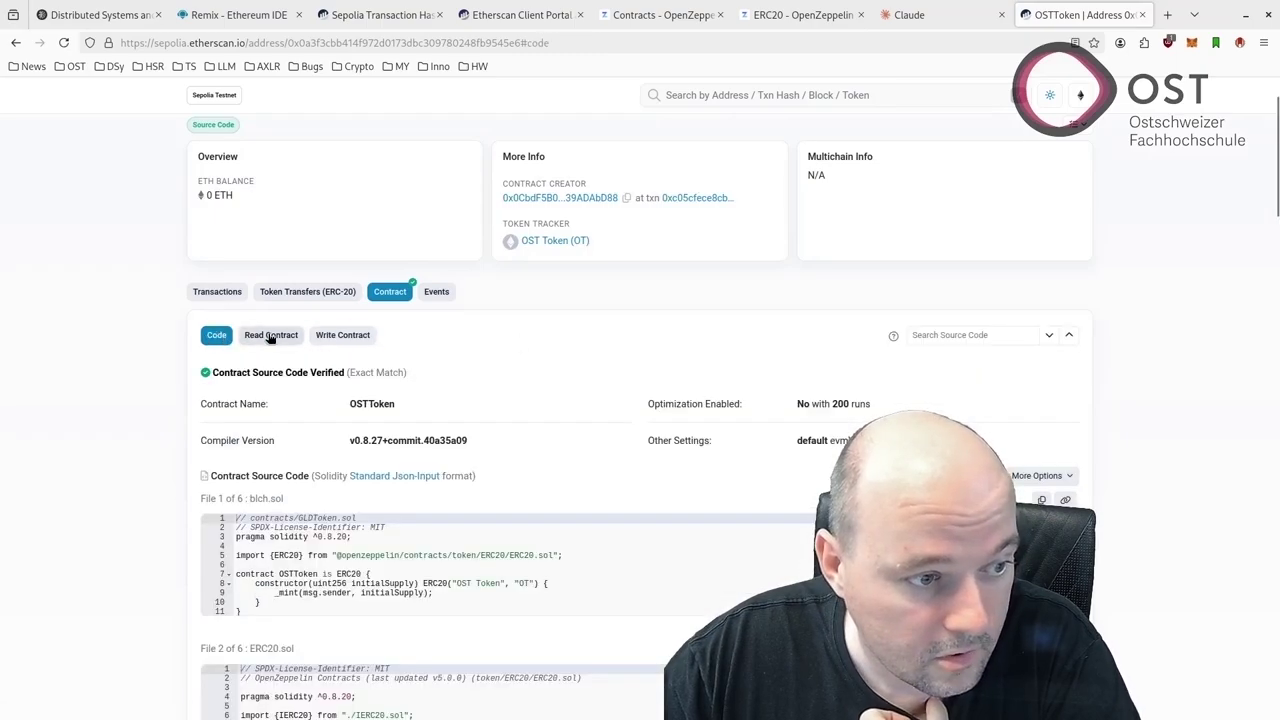
{"action": "left_click", "coordinate": [1040, 476]}
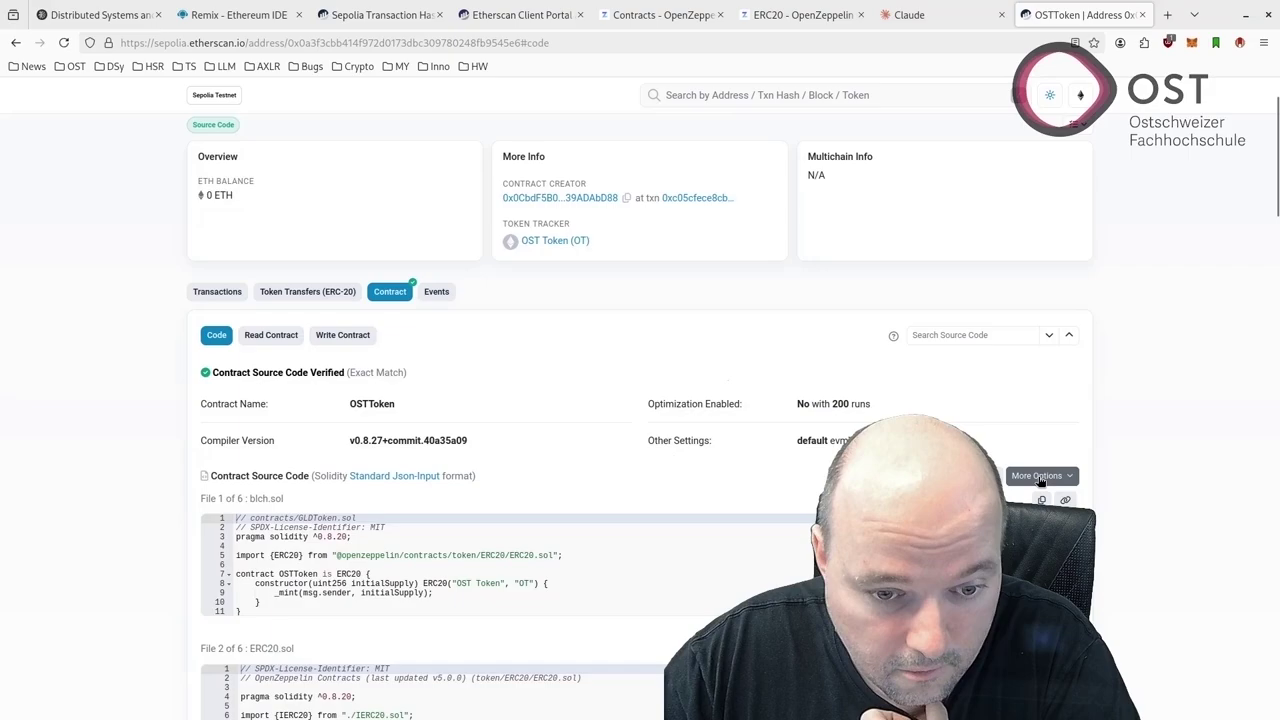
{"action": "left_click", "coordinate": [960, 397]}
Scroll through the source, then list the contract's transactions, showing the creation transaction in block 6787800
{"action": "scroll", "coordinate": [440, 355], "scroll_direction": "down", "scroll_amount": 20}
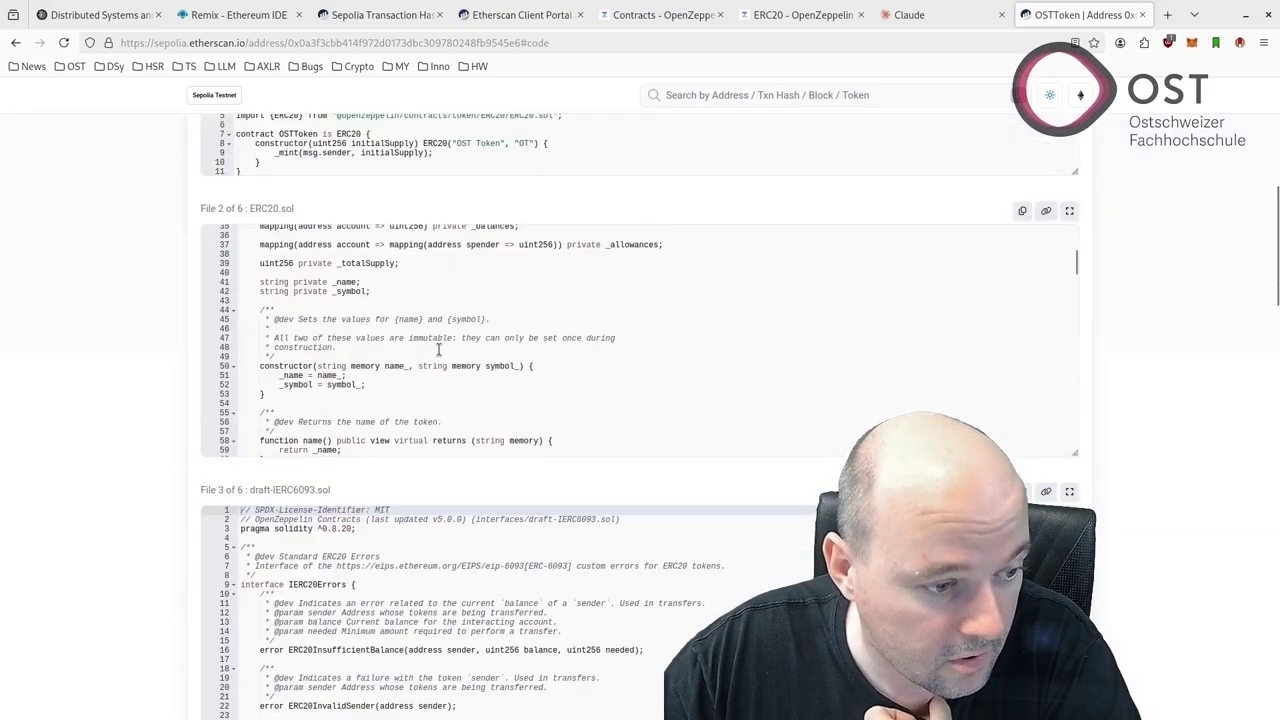
{"action": "scroll", "coordinate": [163, 516], "scroll_direction": "down", "scroll_amount": 5}
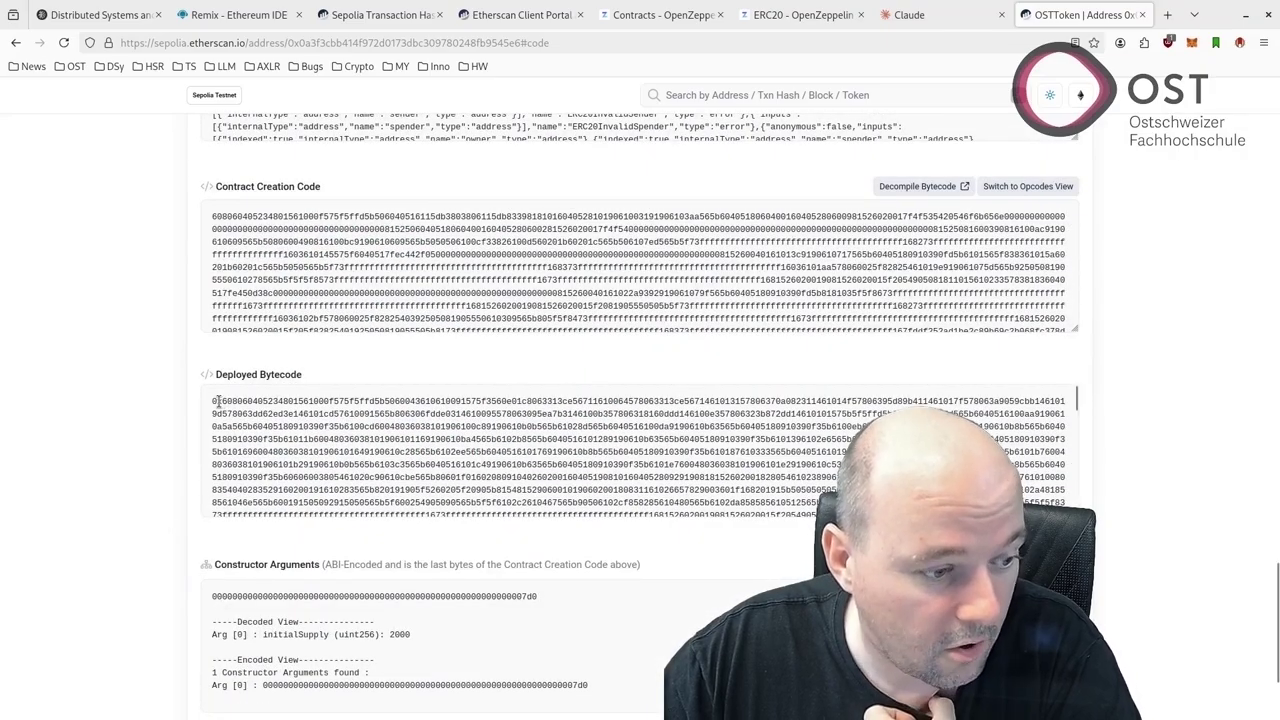
{"action": "scroll", "coordinate": [216, 401], "scroll_direction": "down", "scroll_amount": 1}
{"action": "scroll", "coordinate": [223, 519], "scroll_direction": "down", "scroll_amount": 2}
{"action": "scroll", "coordinate": [223, 519], "scroll_direction": "up", "scroll_amount": 2}
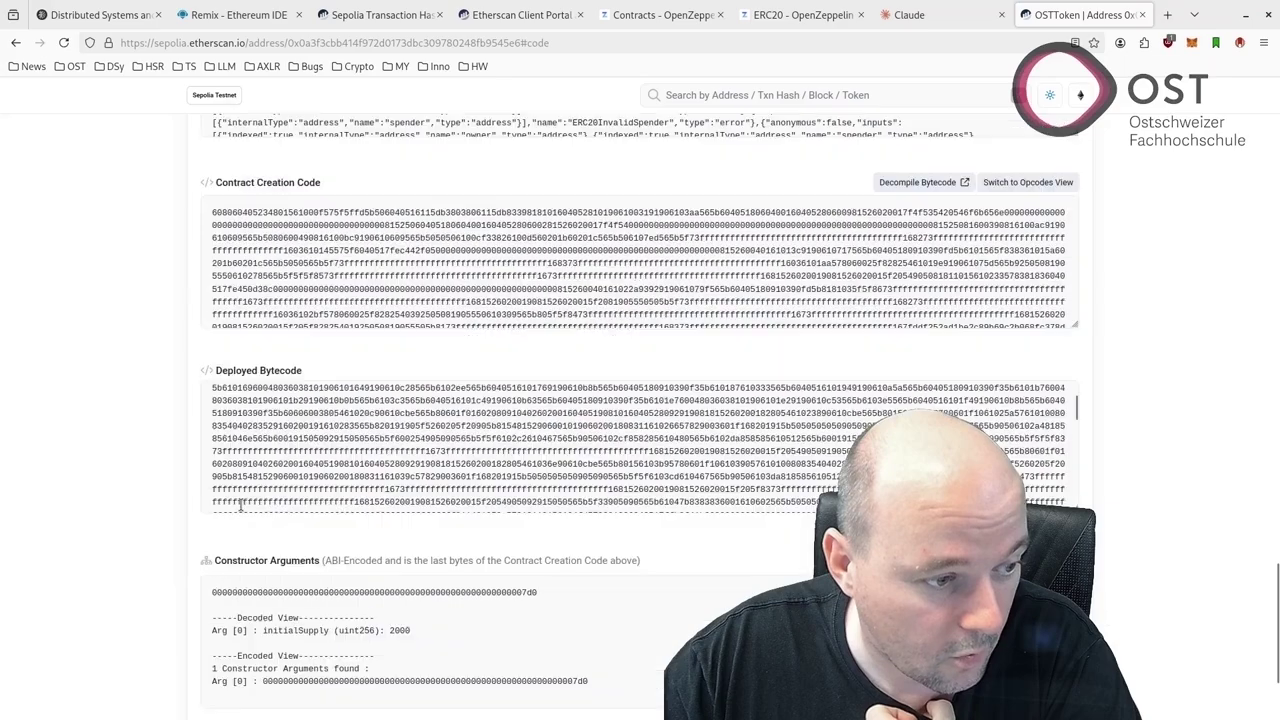
{"action": "scroll", "coordinate": [240, 505], "scroll_direction": "up", "scroll_amount": 6}
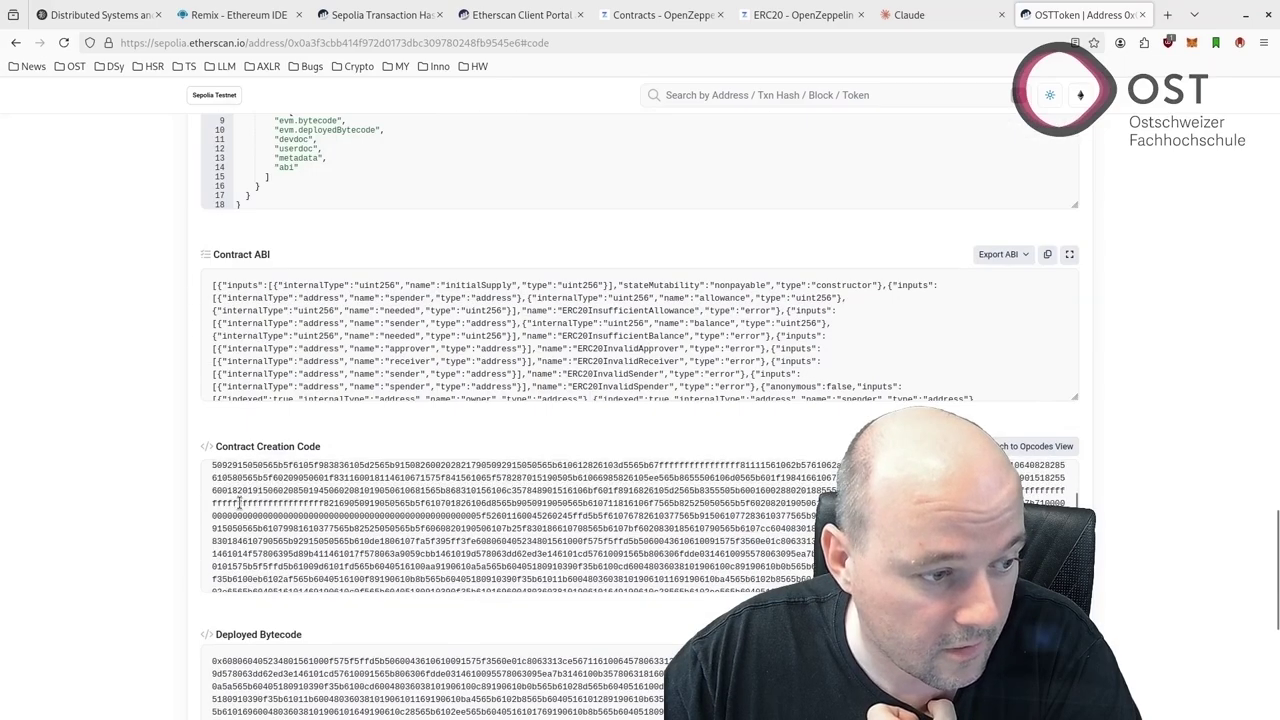
{"action": "scroll", "coordinate": [155, 489], "scroll_direction": "up", "scroll_amount": 15}
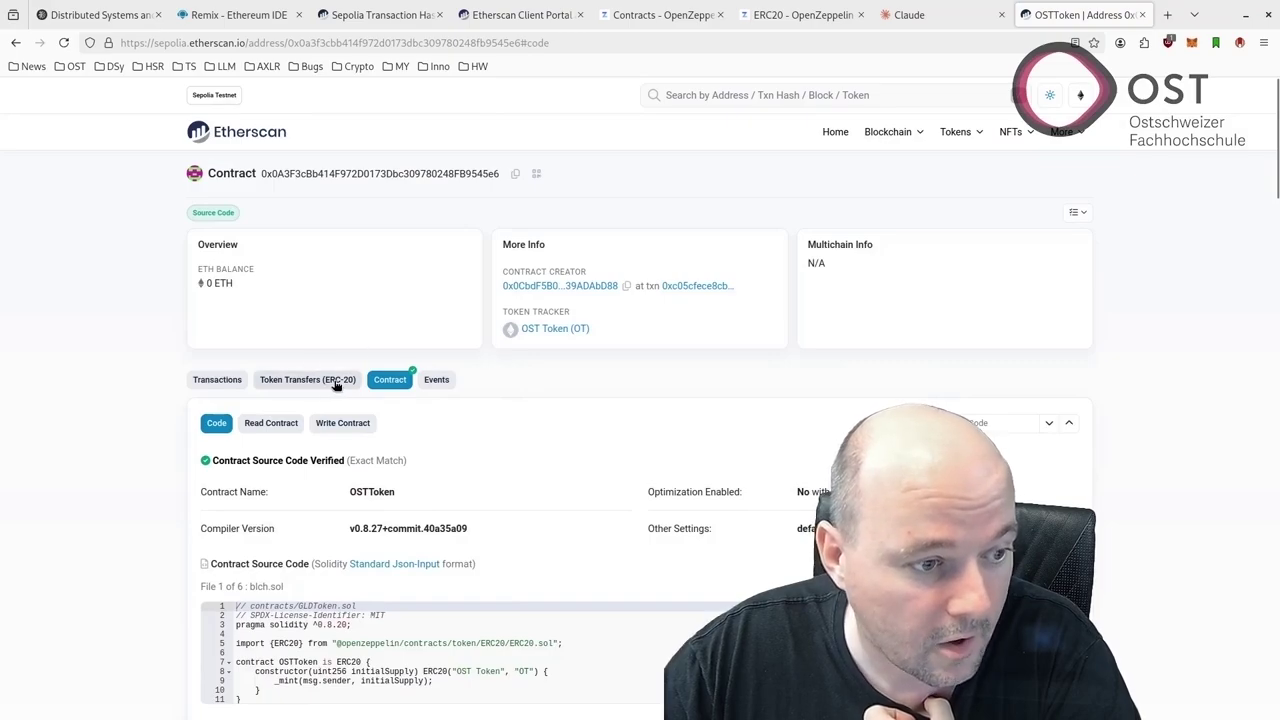
{"action": "left_click", "coordinate": [224, 383]}
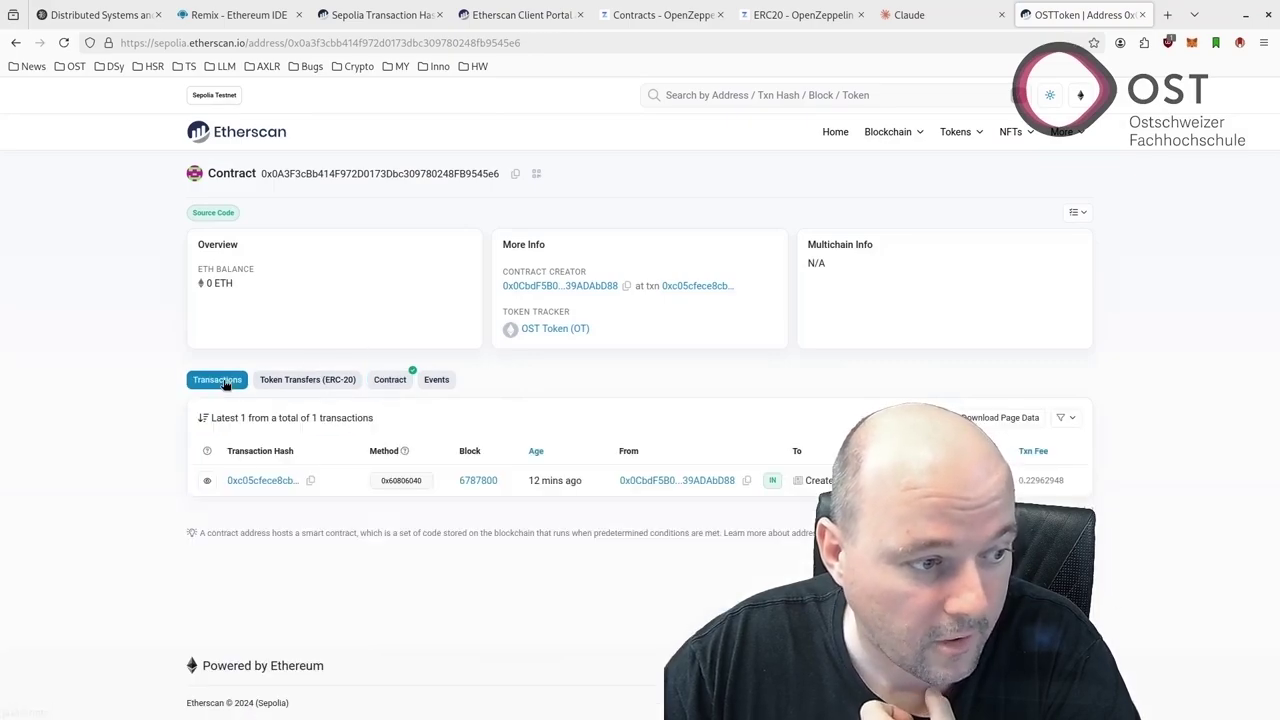
View the creation transaction's Geth debug trace and mark the first PUSH1 step's gas cost of 3
{"action": "left_click", "coordinate": [270, 481]}
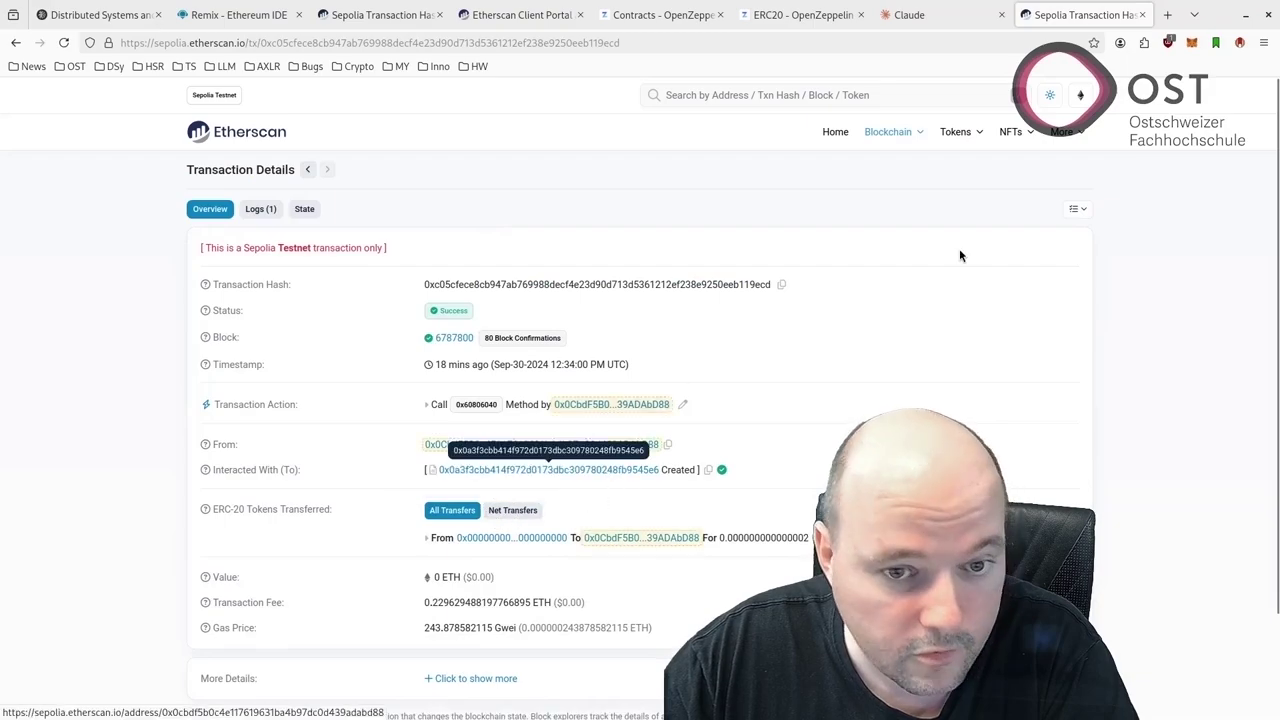
{"action": "left_click", "coordinate": [1077, 209]}
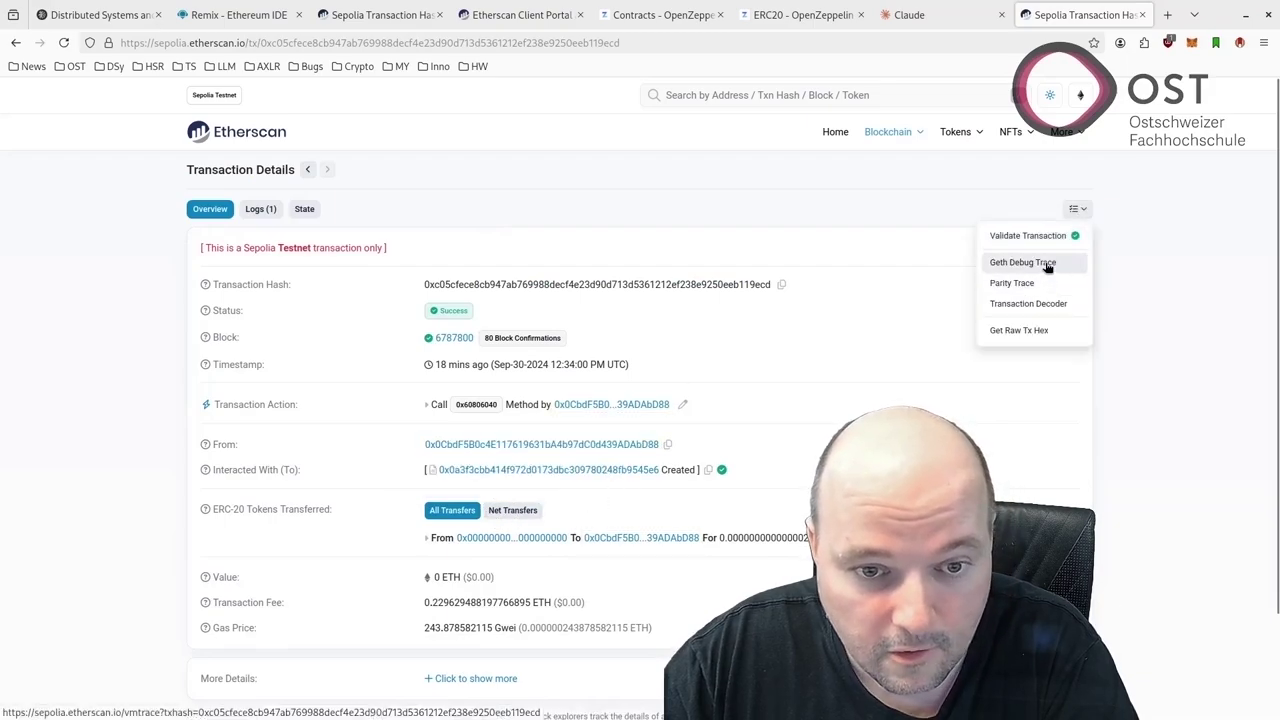
{"action": "left_click", "coordinate": [1046, 264]}
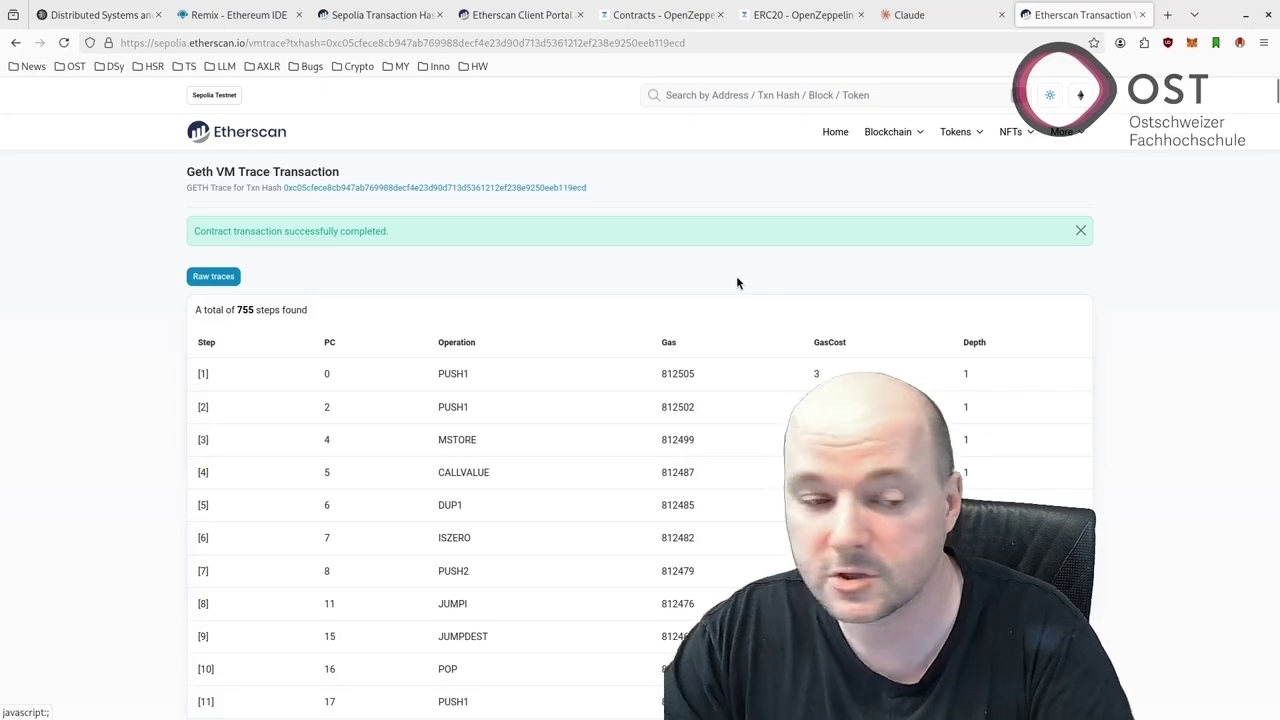
{"action": "scroll", "coordinate": [736, 283], "scroll_direction": "down", "scroll_amount": 2}
{"action": "scroll", "coordinate": [736, 283], "scroll_direction": "down", "scroll_amount": 2}
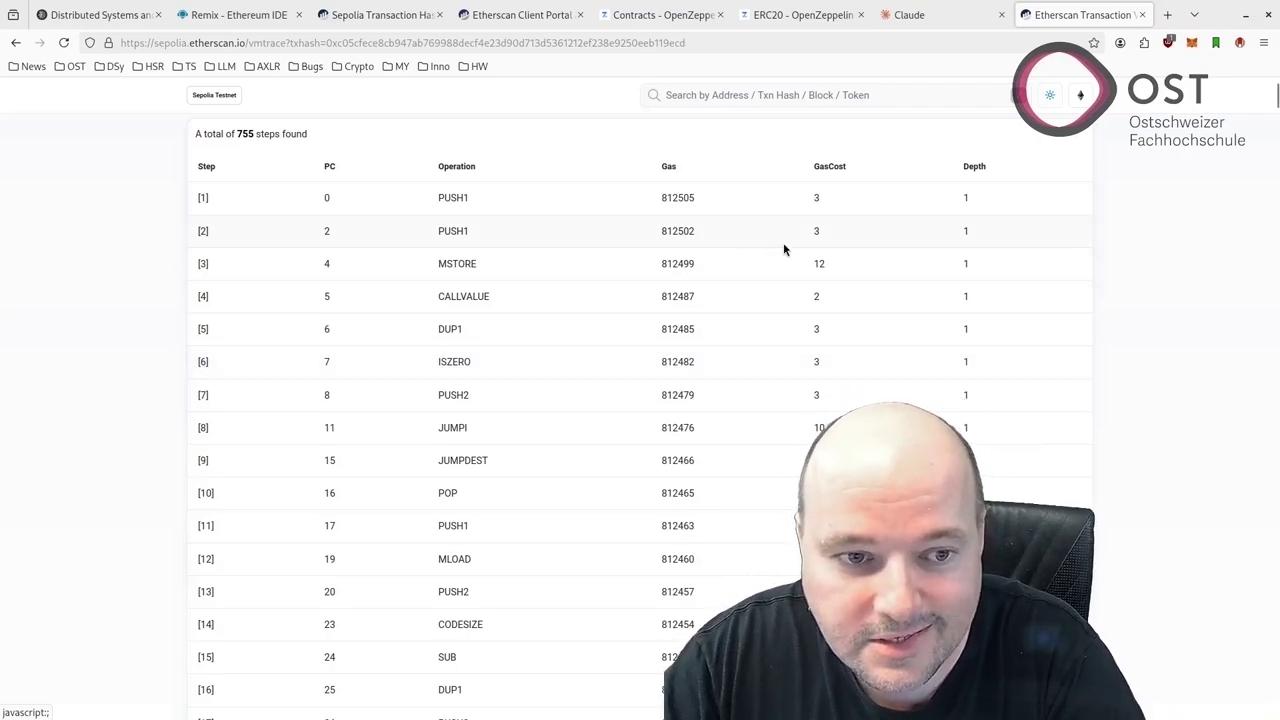
{"action": "double_click", "coordinate": [816, 197]}
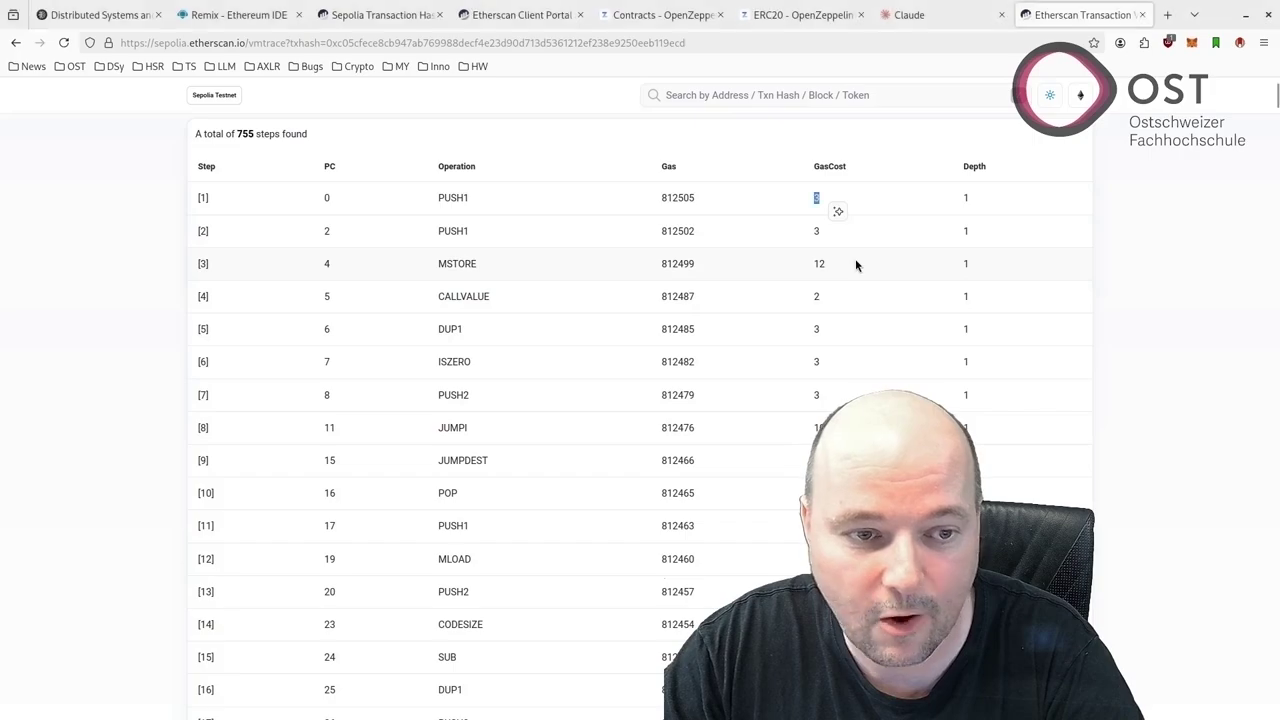
Search 'yellow paper ethereum' in a new tab and open the Yellow Paper PDF
{"action": "left_click", "coordinate": [1169, 14]}
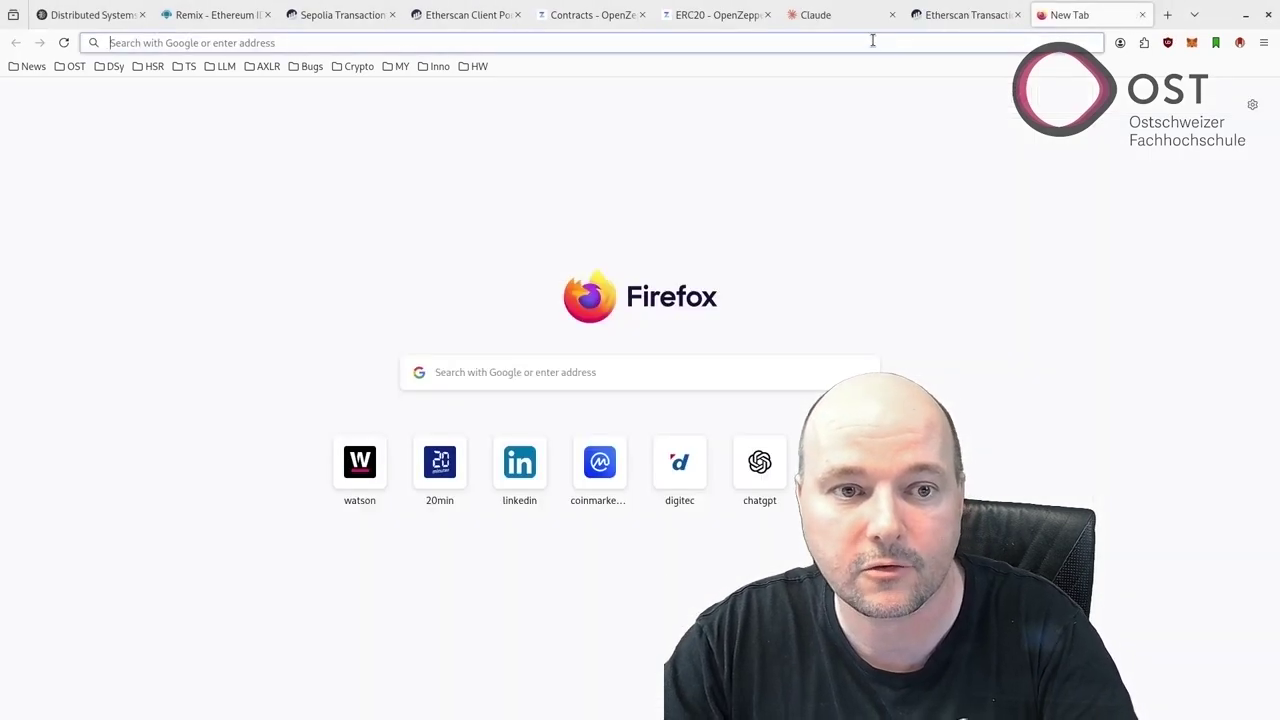
{"action": "left_click", "coordinate": [871, 40]}
{"action": "type", "text": "yoll"}
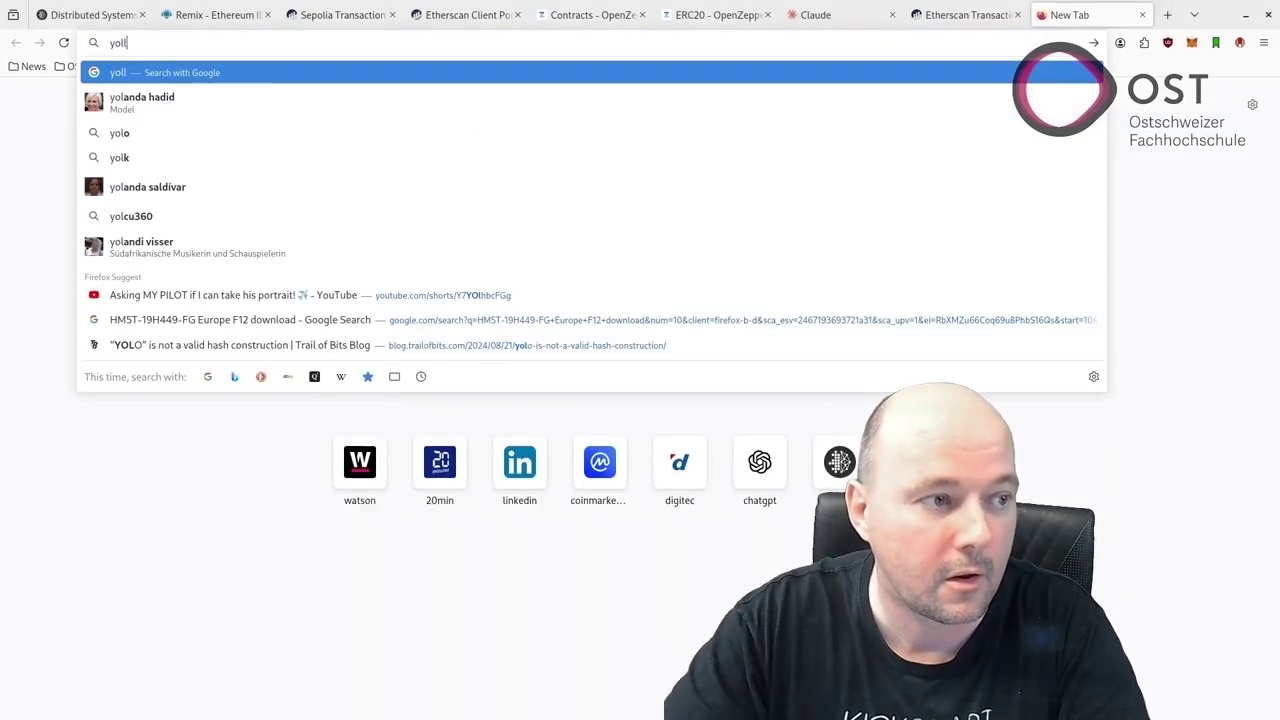
{"action": "key", "text": "BackSpace"}
{"action": "key", "text": "BackSpace"}
{"action": "type", "text": "ellow paper ethereum"}
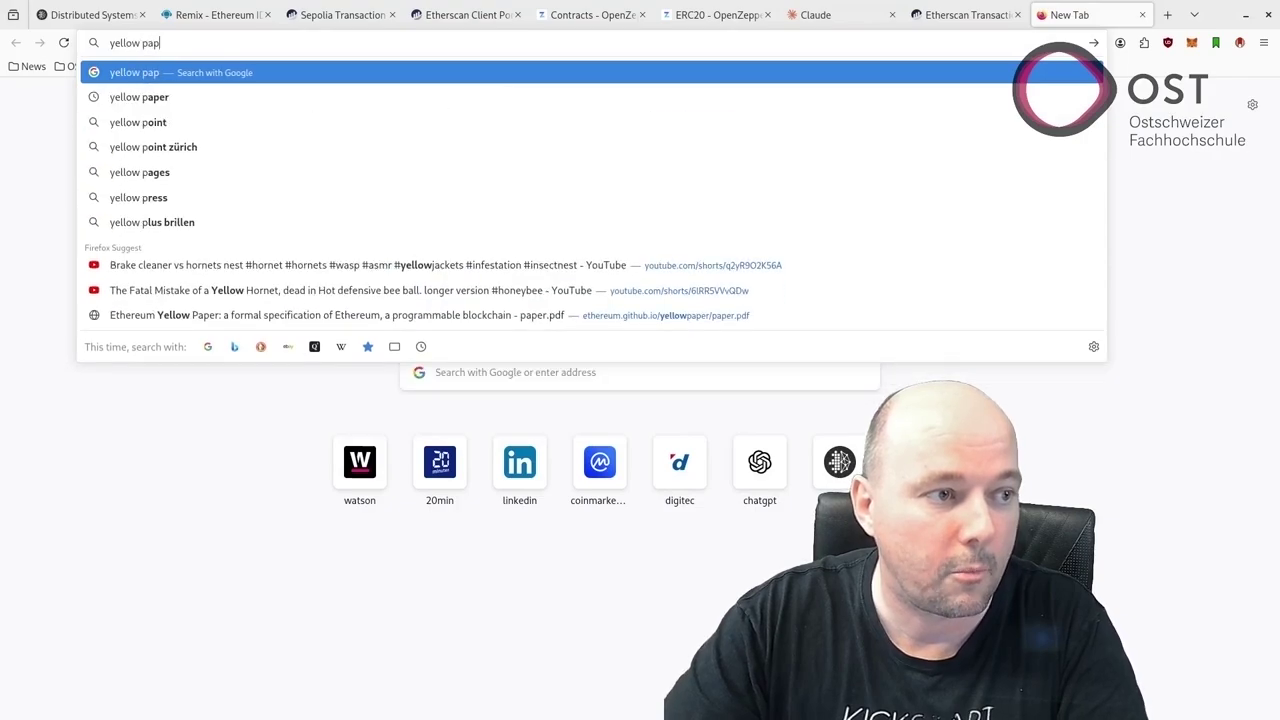
{"action": "key", "text": "Return"}
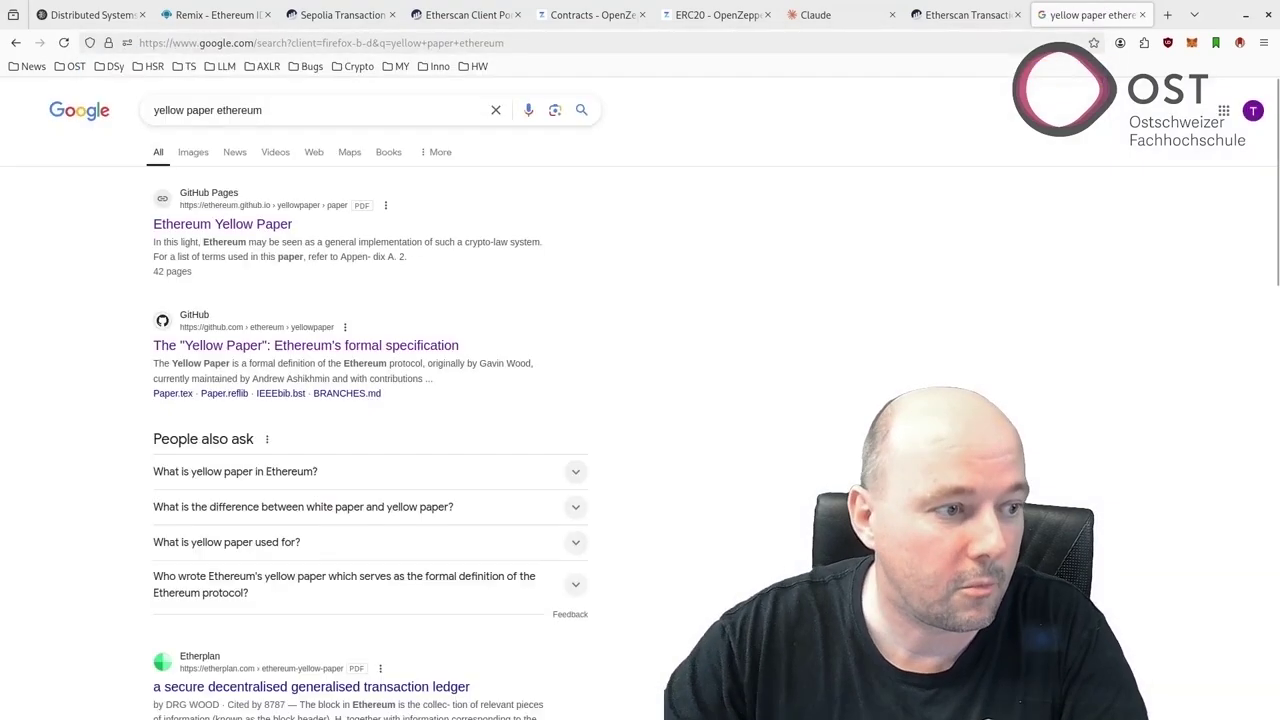
{"action": "middle_click", "coordinate": [255, 228]}
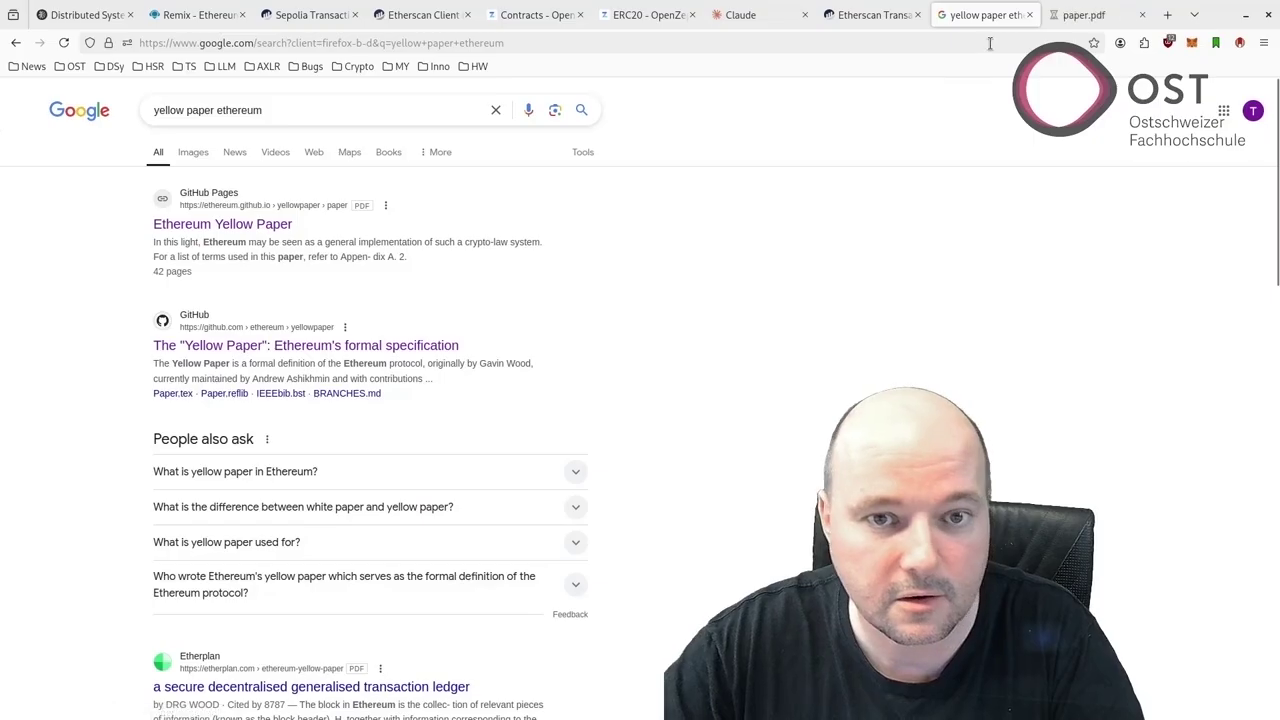
{"action": "left_click", "coordinate": [1095, 15]}
Find Appendix G's fee schedule and mark the G_verylow fee value of 3
{"action": "scroll", "coordinate": [797, 402], "scroll_direction": "down", "scroll_amount": 20}
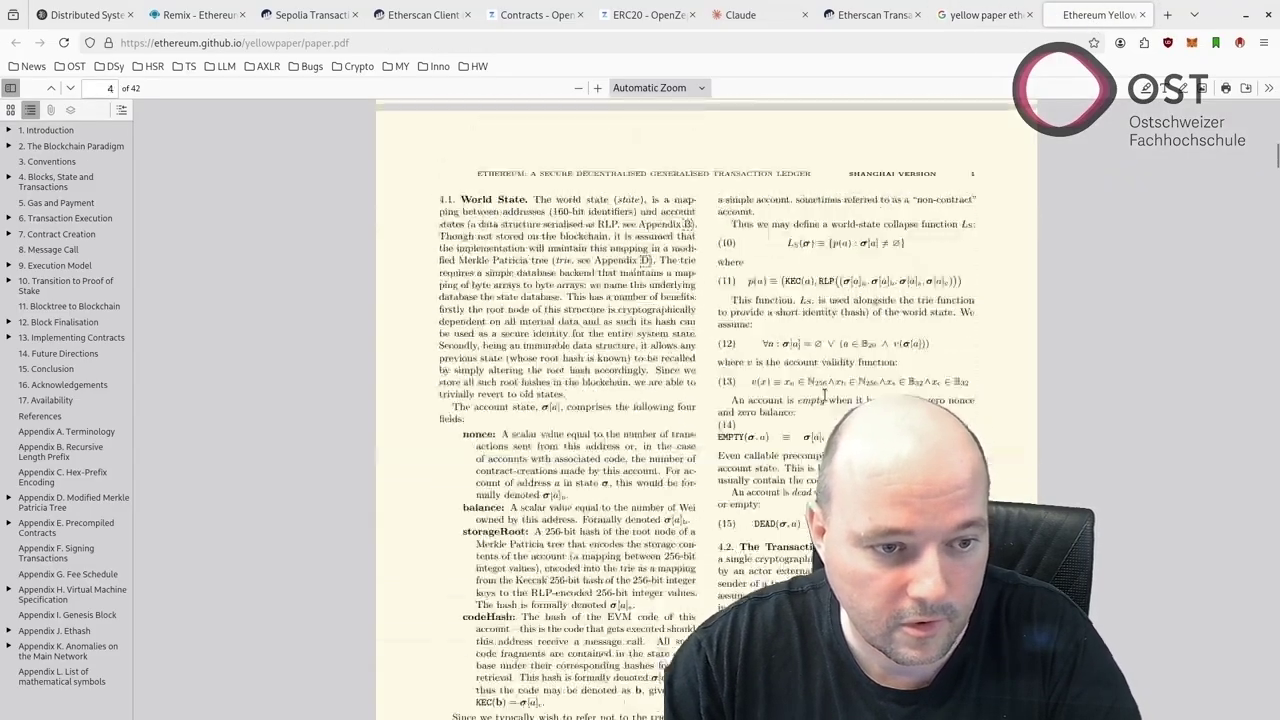
{"action": "scroll", "coordinate": [790, 361], "scroll_direction": "down", "scroll_amount": 20}
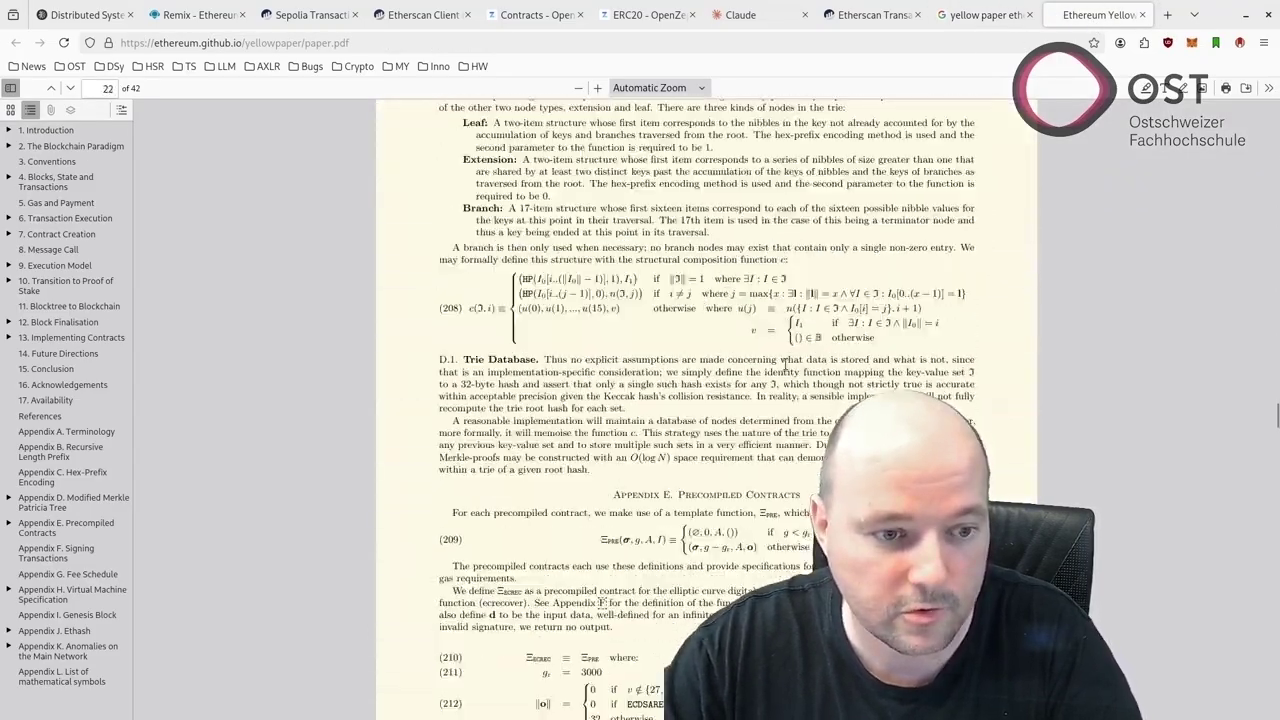
{"action": "scroll", "coordinate": [786, 370], "scroll_direction": "down", "scroll_amount": 10}
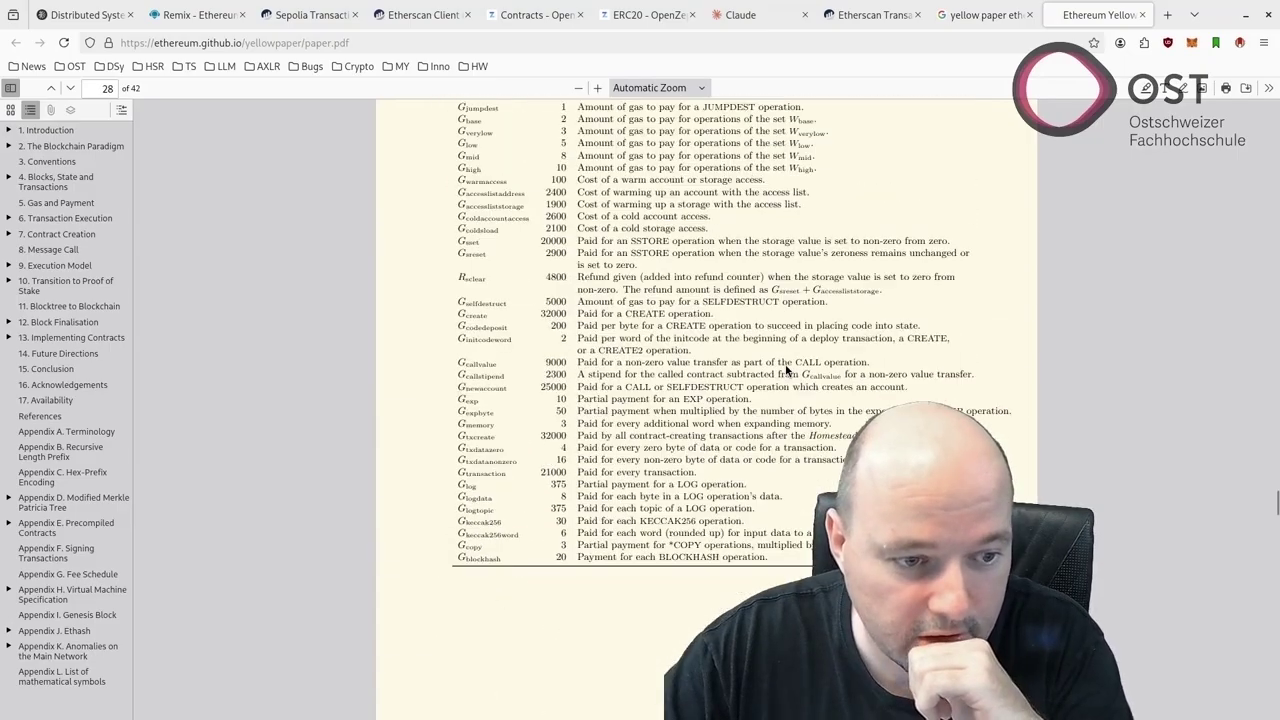
{"action": "scroll", "coordinate": [786, 370], "scroll_direction": "up", "scroll_amount": 3}
{"action": "scroll", "coordinate": [786, 370], "scroll_direction": "up", "scroll_amount": 1}
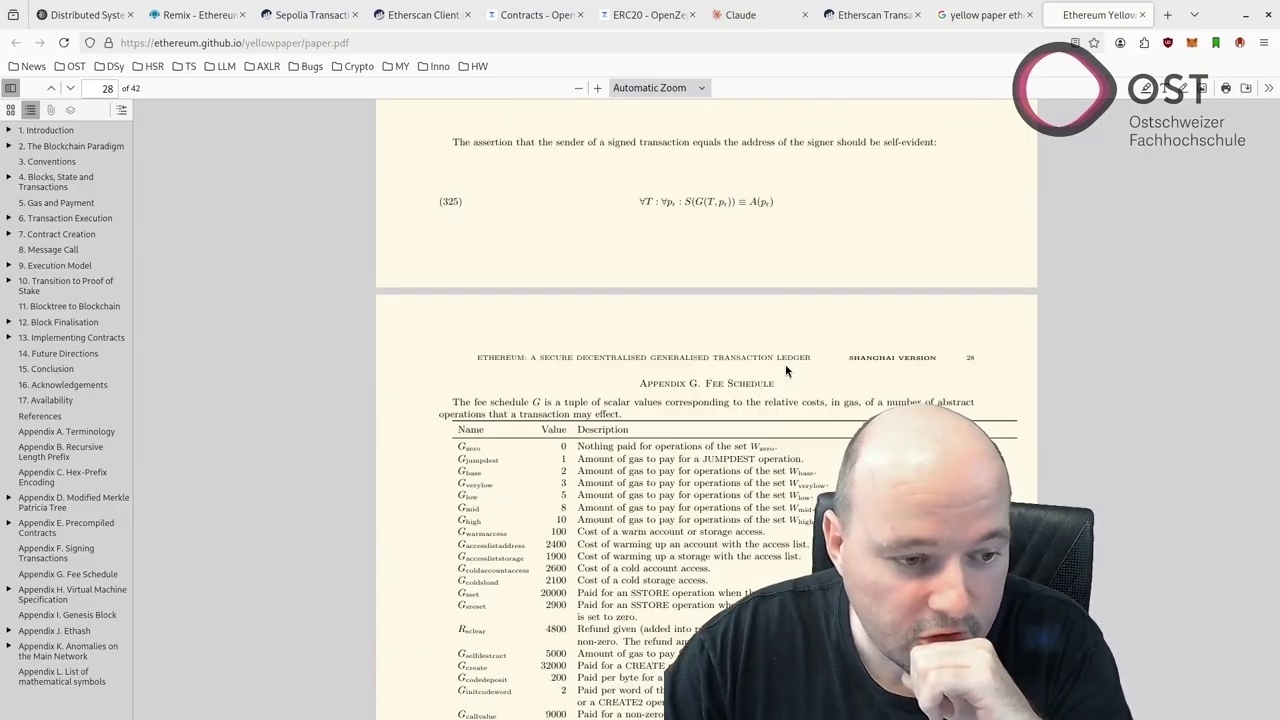
{"action": "scroll", "coordinate": [785, 370], "scroll_direction": "down", "scroll_amount": 10}
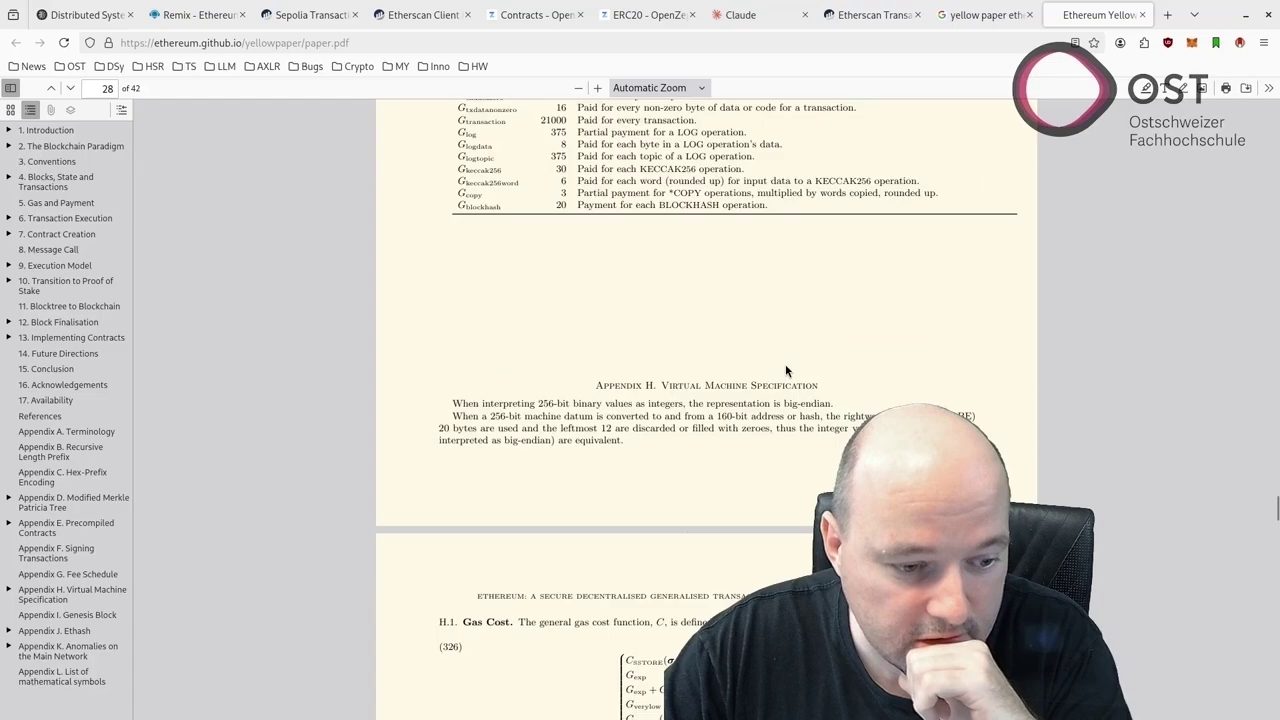
{"action": "scroll", "coordinate": [785, 364], "scroll_direction": "down", "scroll_amount": 10}
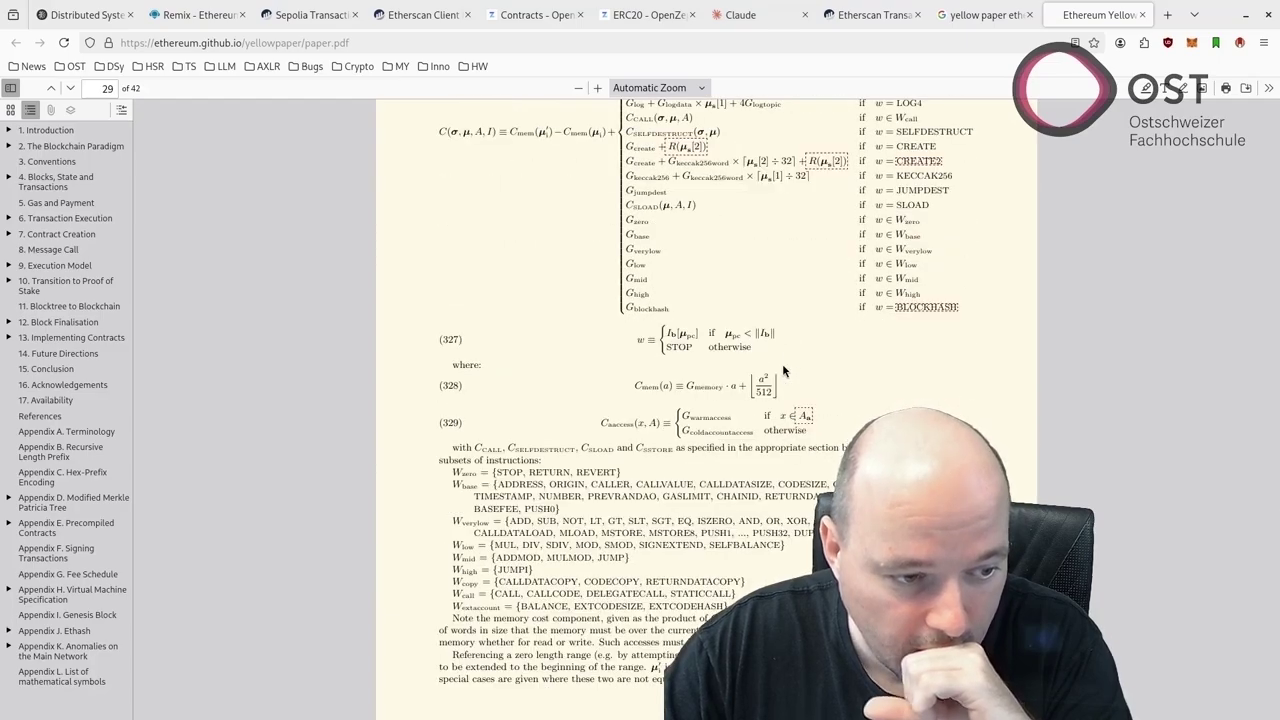
{"action": "scroll", "coordinate": [782, 363], "scroll_direction": "up", "scroll_amount": 20}
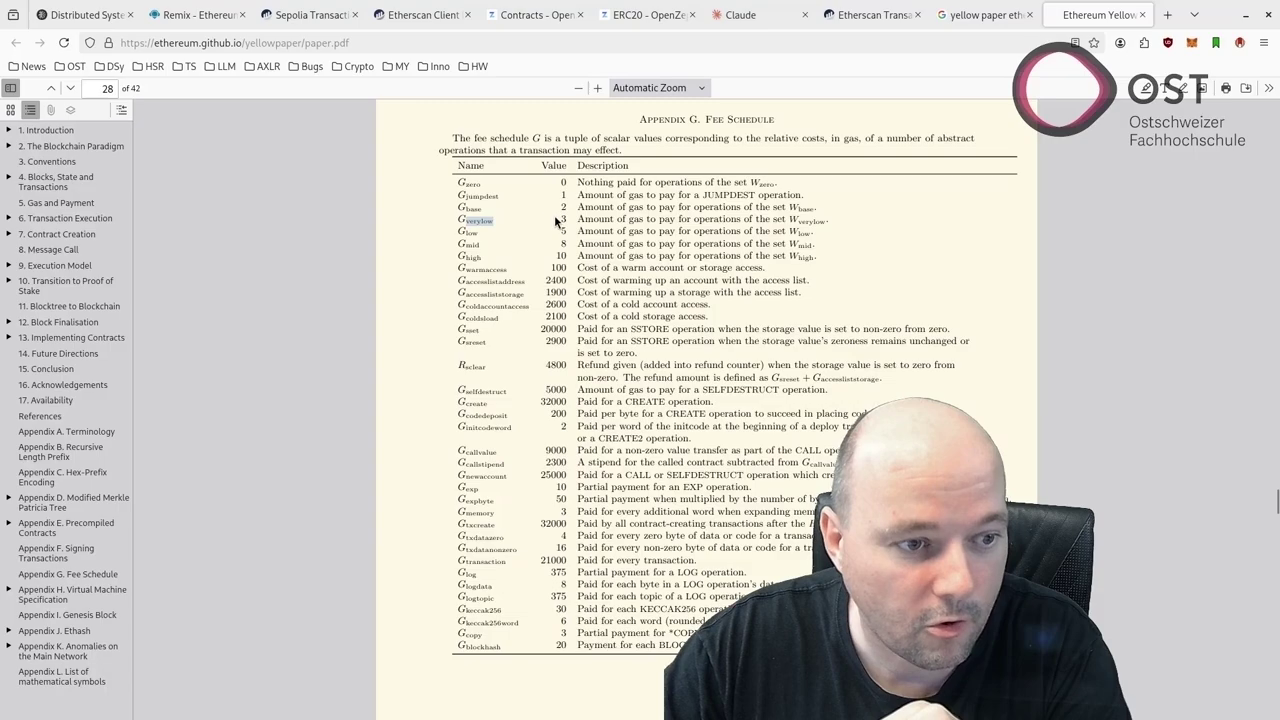
{"action": "left_click_drag", "start_coordinate": [558, 218], "coordinate": [572, 221]}
Mark NOT and ISZERO in the W_verylow instruction set
{"action": "scroll", "coordinate": [572, 221], "scroll_direction": "down", "scroll_amount": 15}
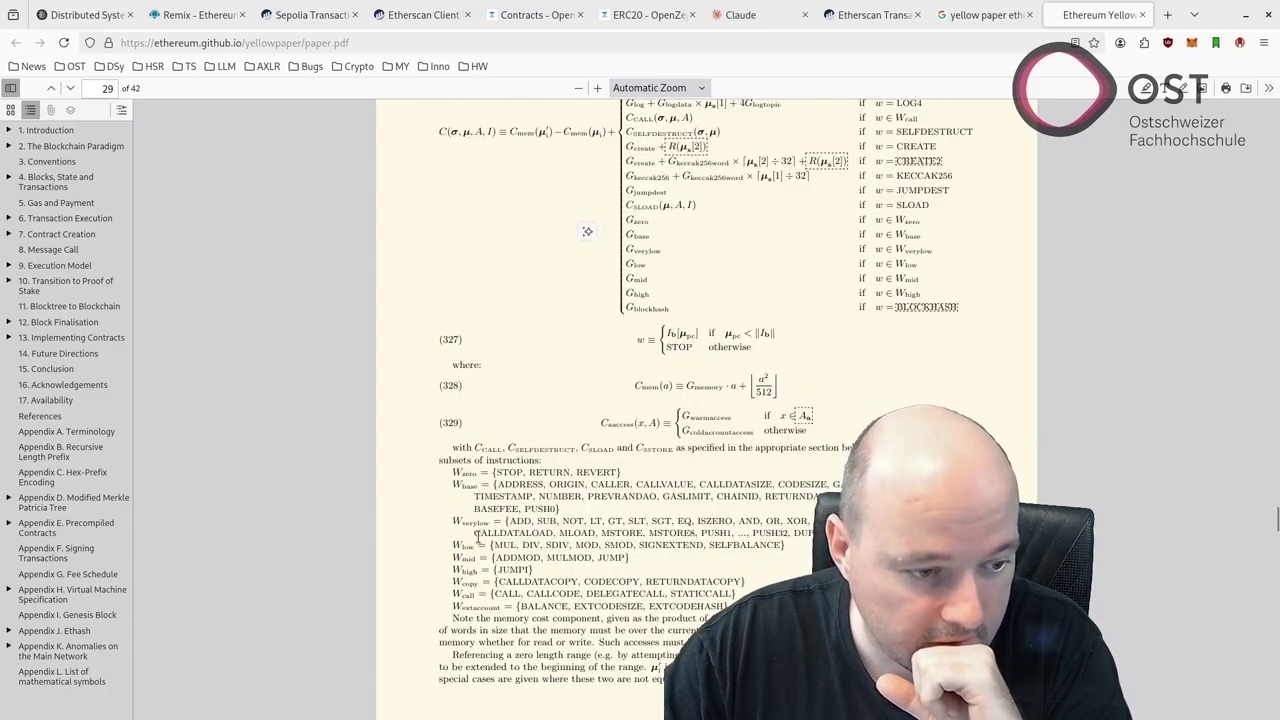
{"action": "left_click", "coordinate": [540, 519]}
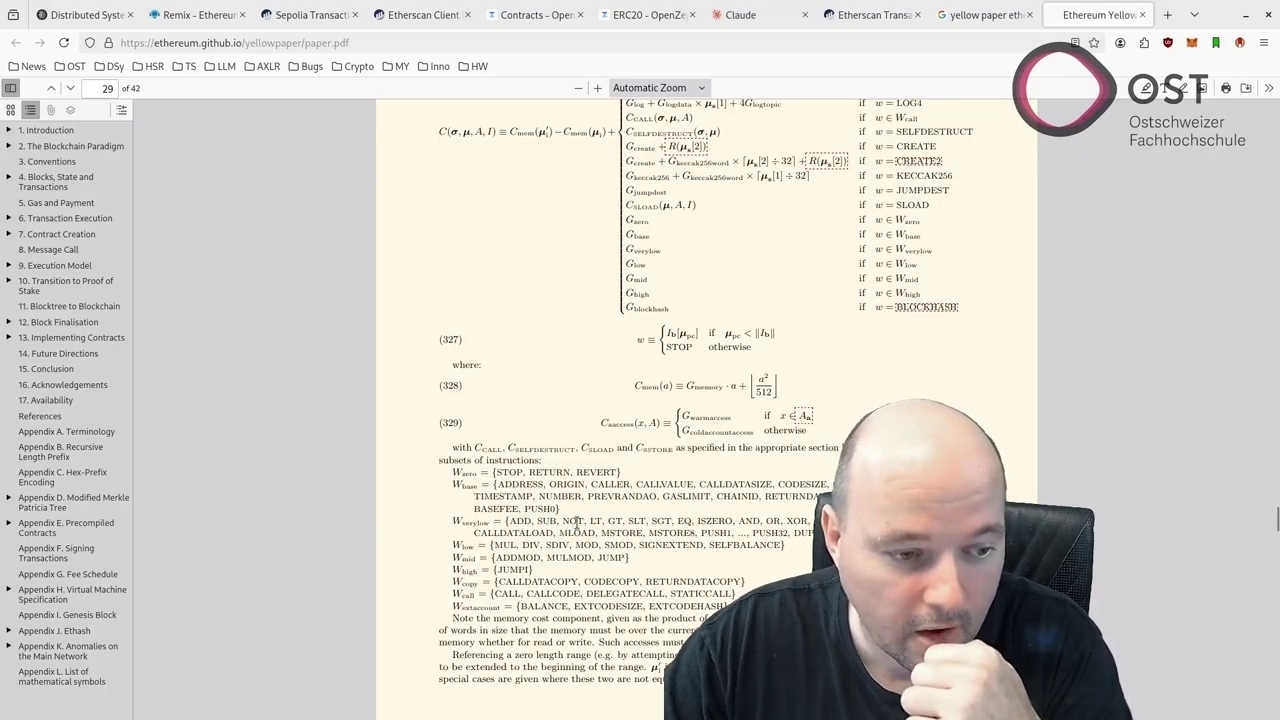
{"action": "double_click", "coordinate": [574, 521]}
{"action": "left_click", "coordinate": [599, 522]}
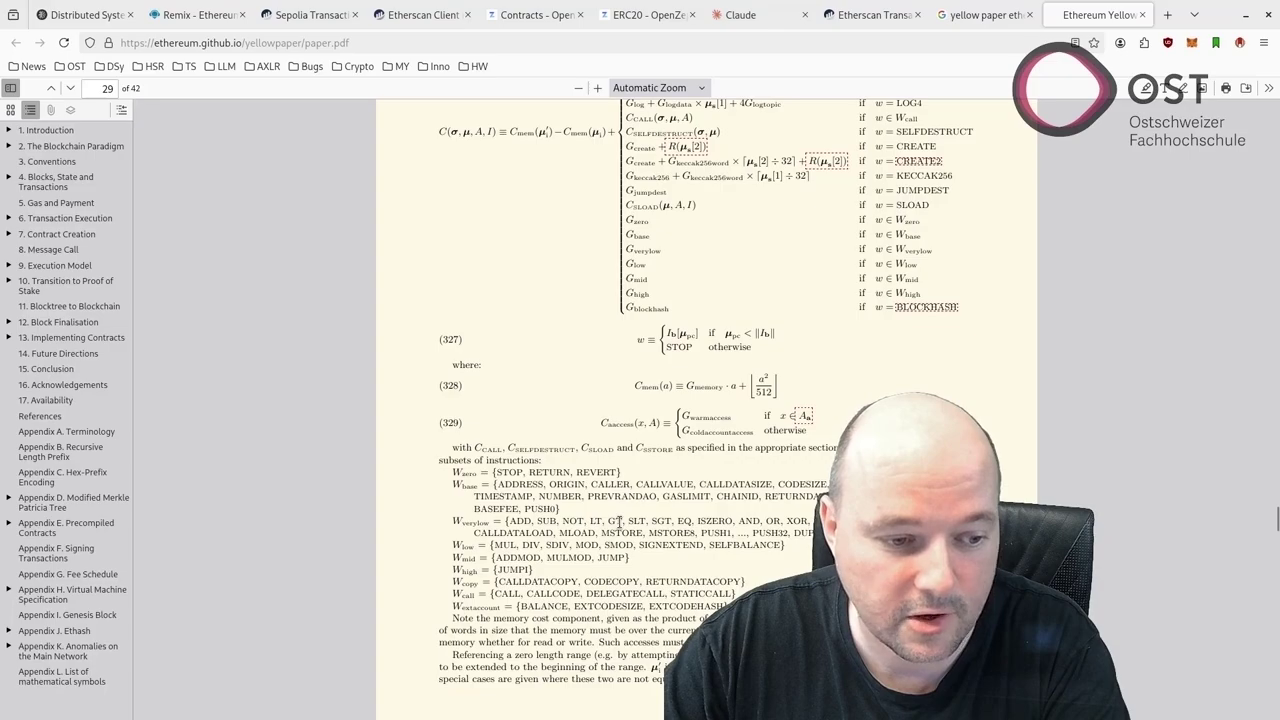
{"action": "double_click", "coordinate": [712, 521]}
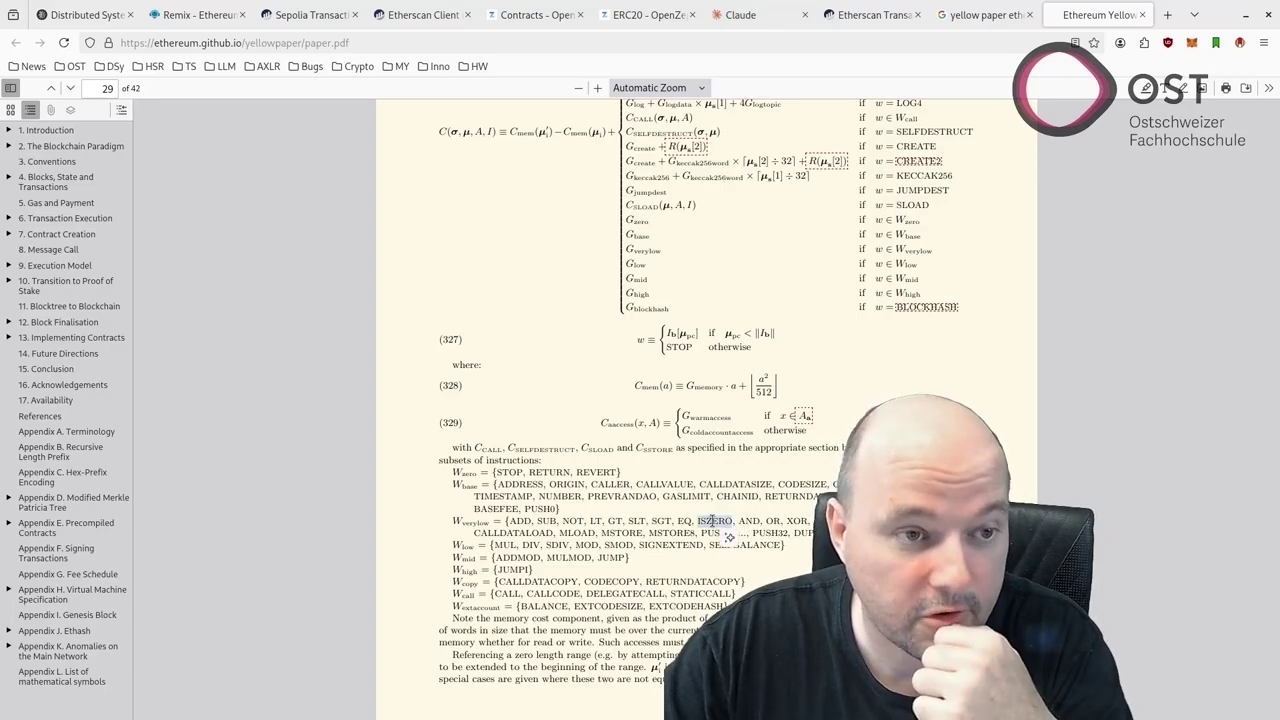
Compare ISZERO's cost against the Etherscan VM trace, ending back on the trace table
{"action": "left_click", "coordinate": [868, 15]}
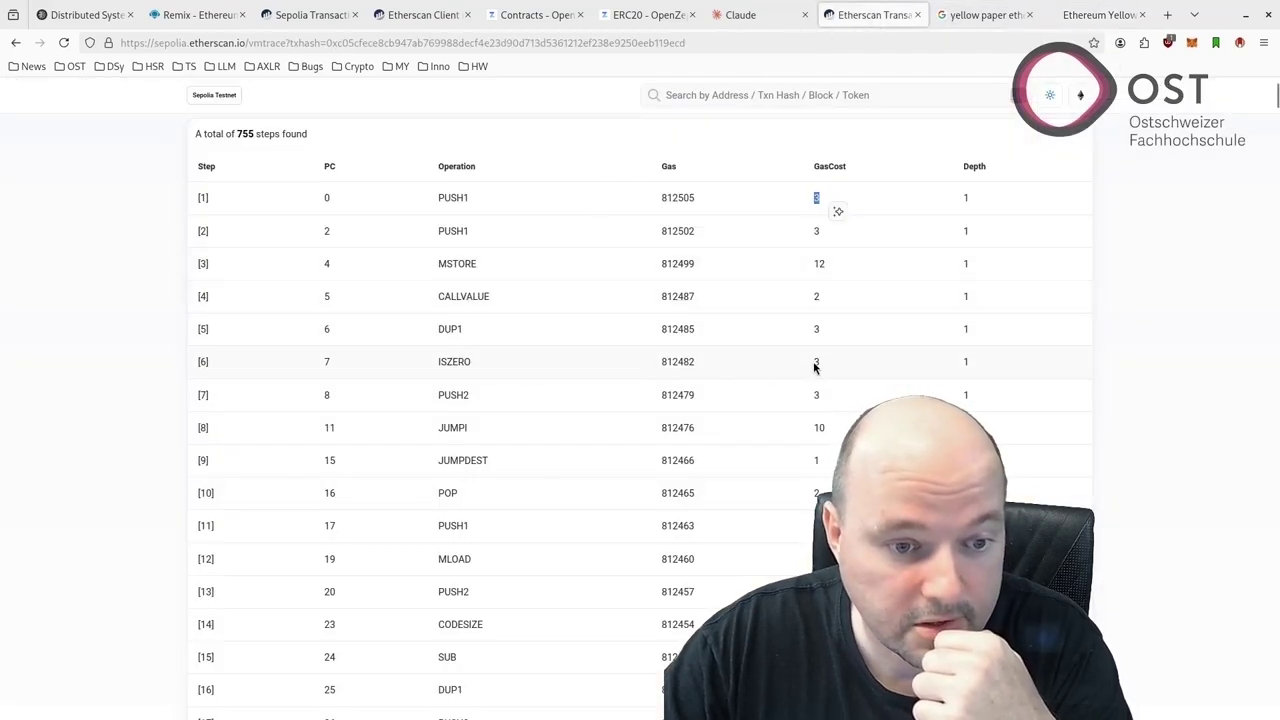
{"action": "left_click", "coordinate": [1098, 15]}
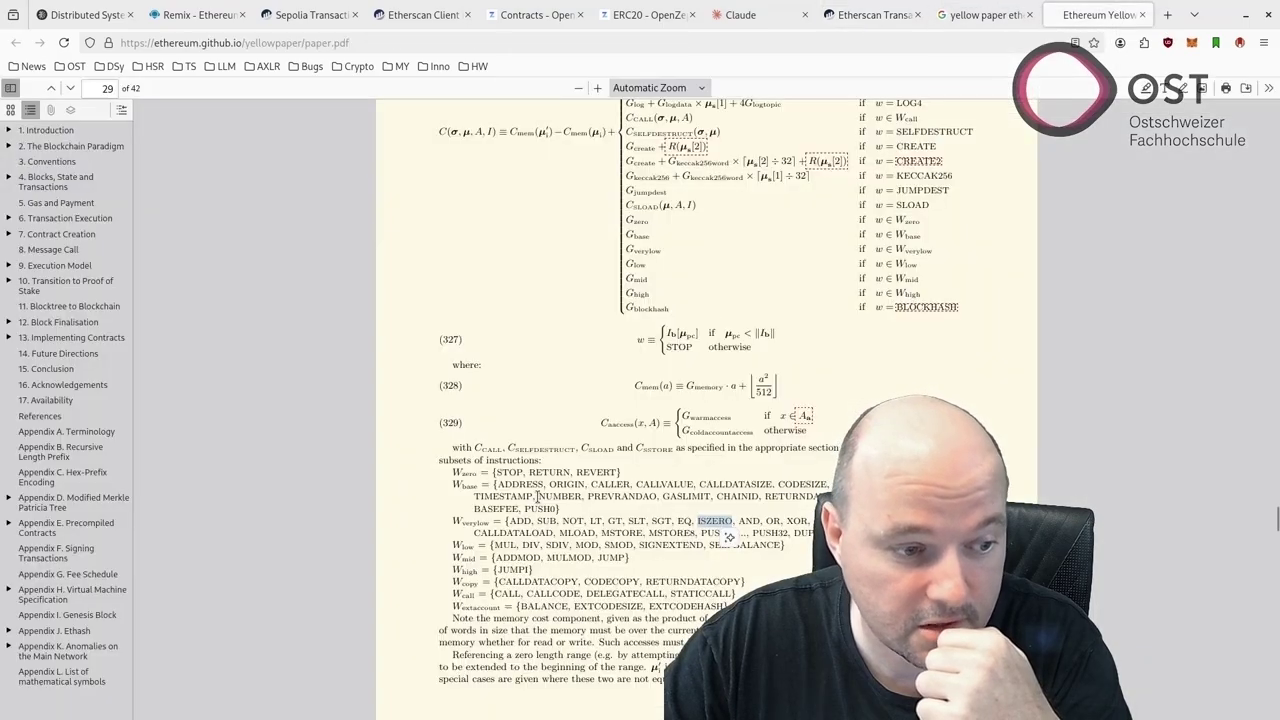
{"action": "scroll", "coordinate": [537, 497], "scroll_direction": "up", "scroll_amount": 10}
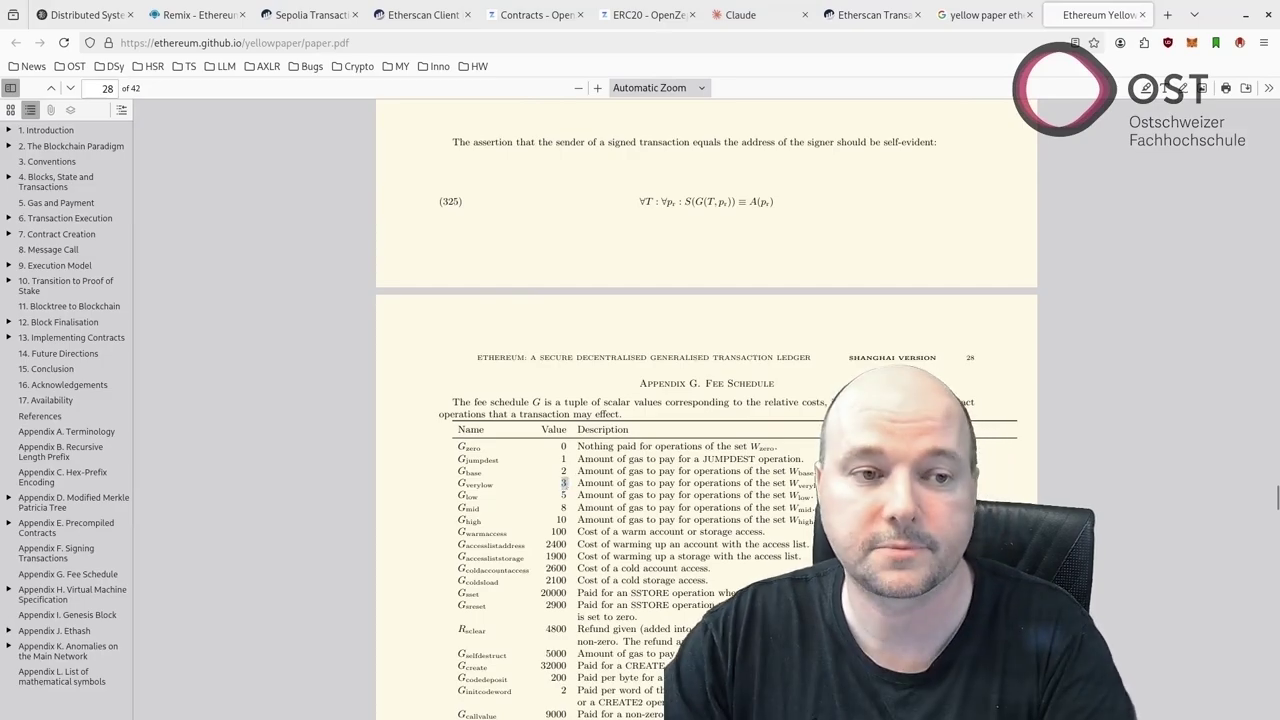
{"action": "left_click", "coordinate": [880, 10]}
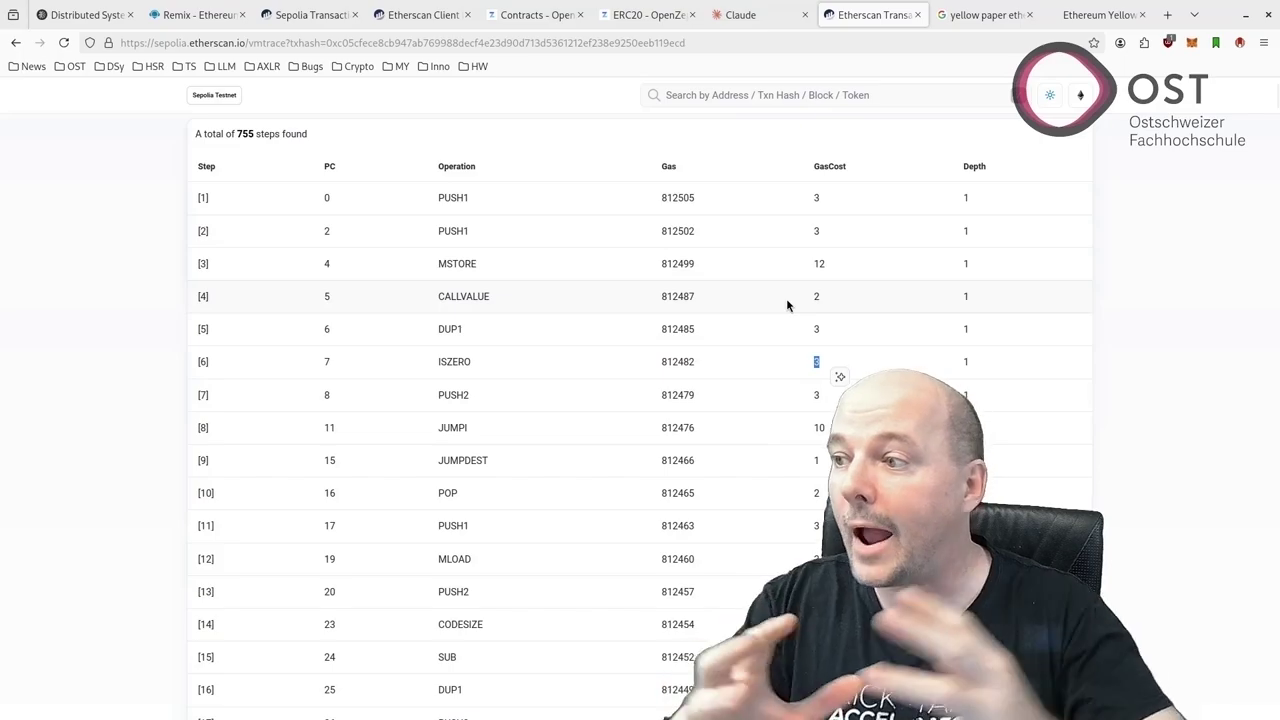